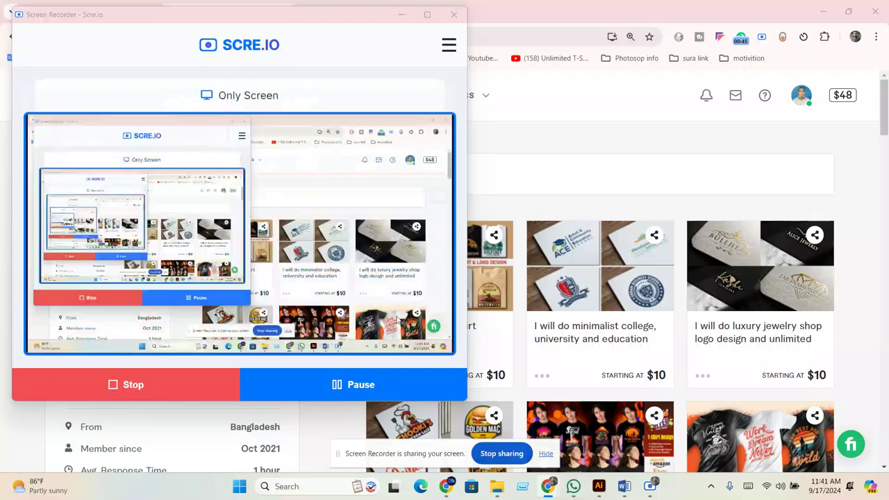
Minimize the Scre.io recorder and switch to the Facebook browser window.
left_click(401, 14)
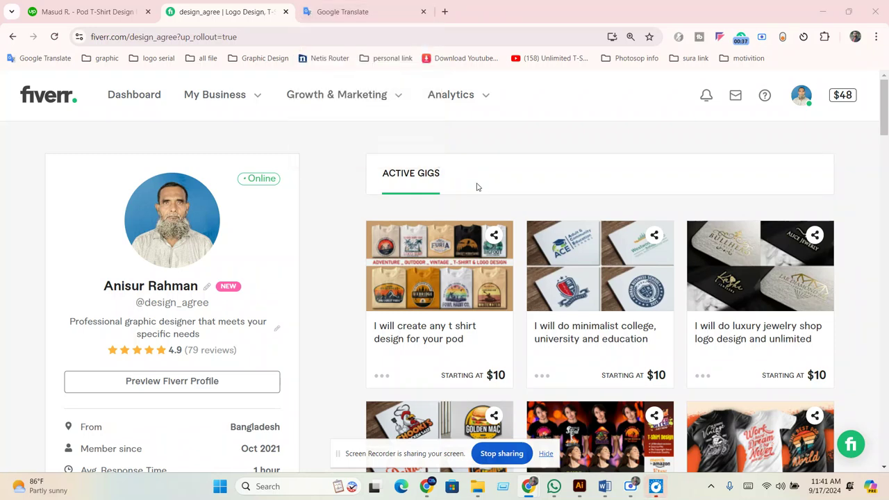
left_click(430, 486)
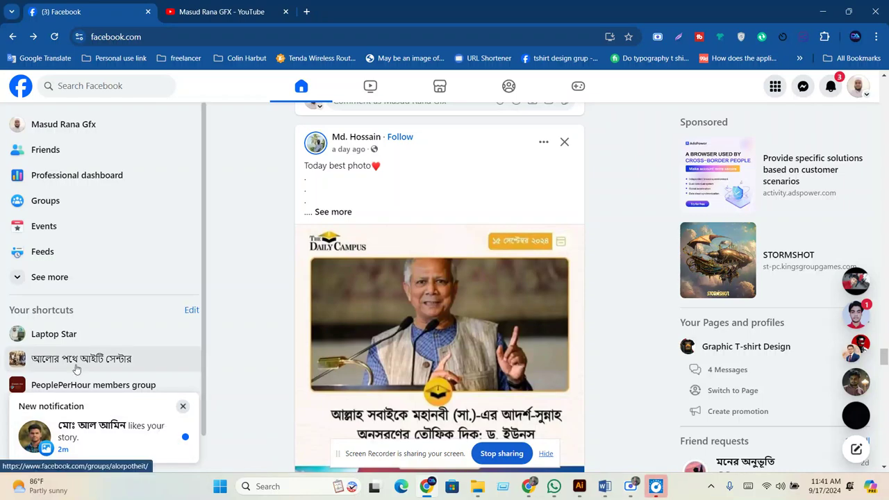
In the IT centre group, view the HONEST IS THE BEST POLICY homework image and like it.
left_click(76, 367)
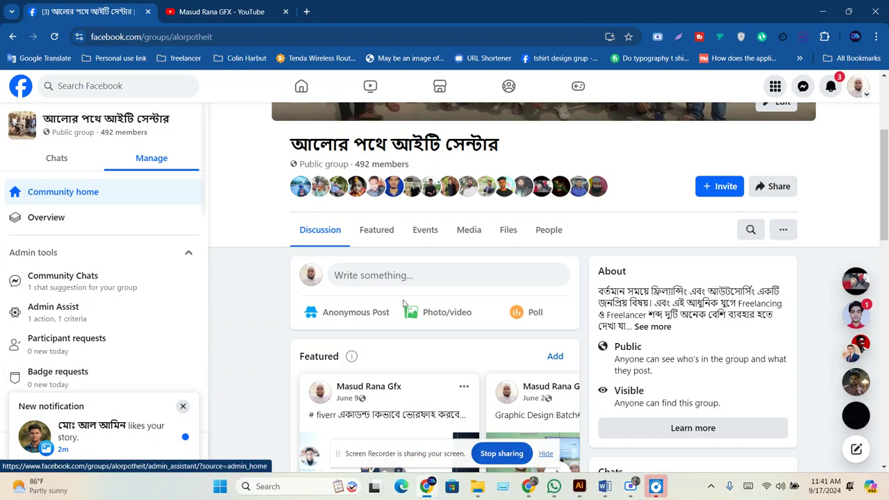
scroll(407, 306, "down", 2)
scroll(407, 305, "down", 1)
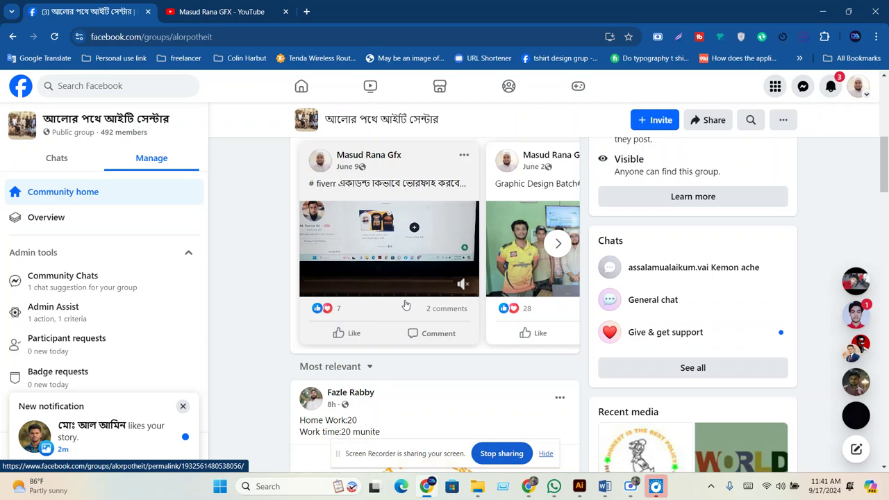
scroll(407, 306, "down", 3)
left_click(407, 306)
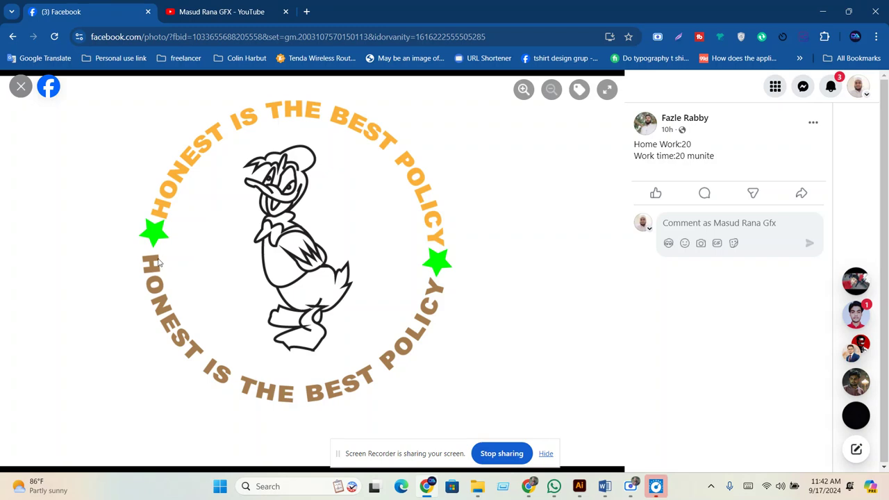
left_click(655, 193)
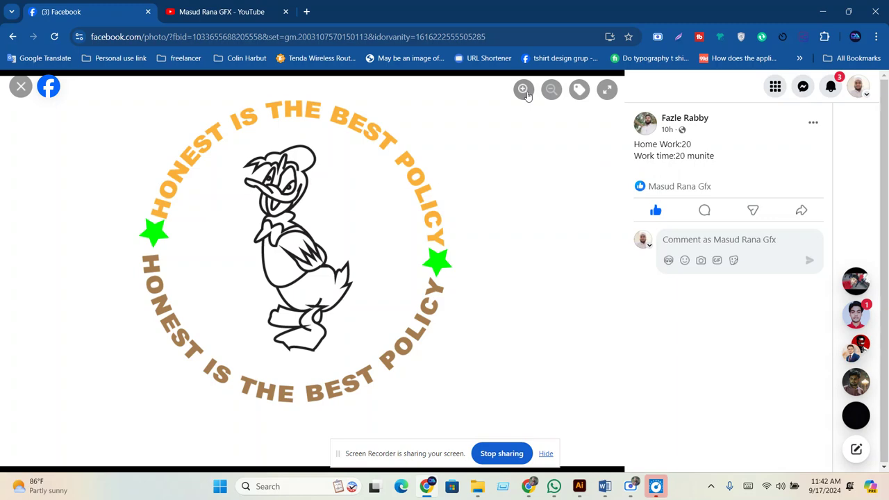
left_click(21, 86)
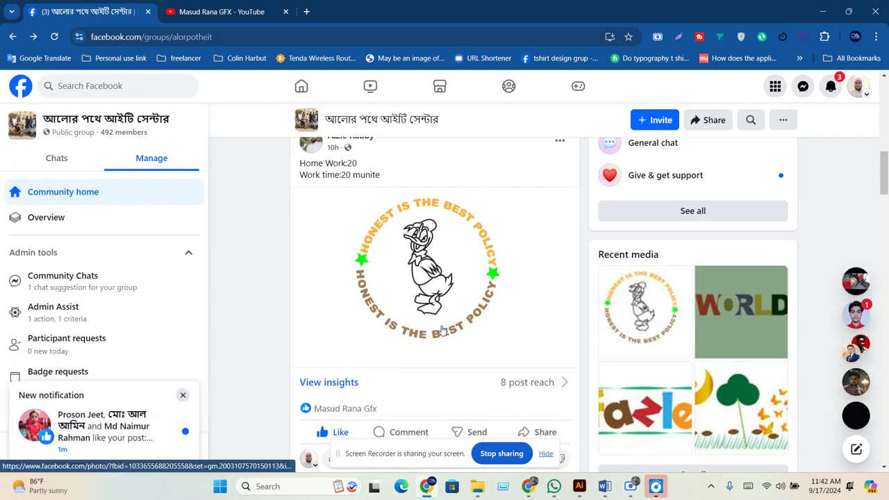
Open the WORLD homework image and give it a Love reaction.
scroll(442, 330, "down", 2)
scroll(442, 330, "down", 2)
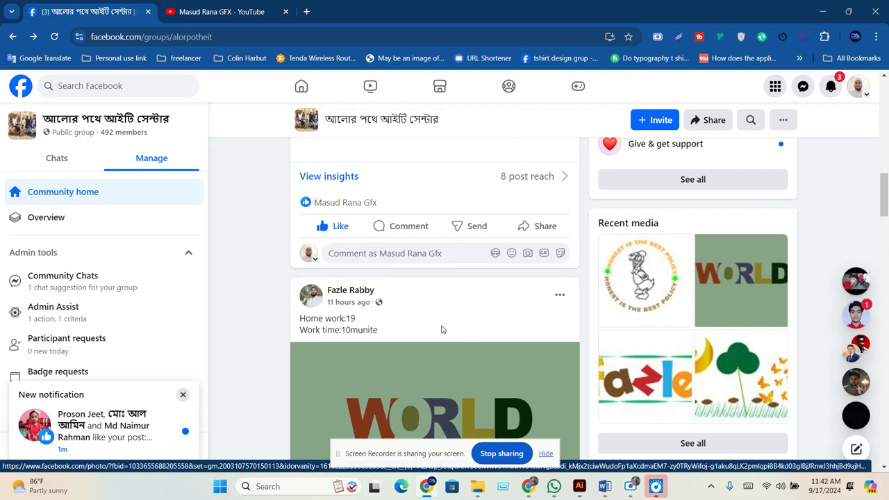
scroll(442, 330, "down", 2)
scroll(442, 330, "down", 2)
left_click(435, 270)
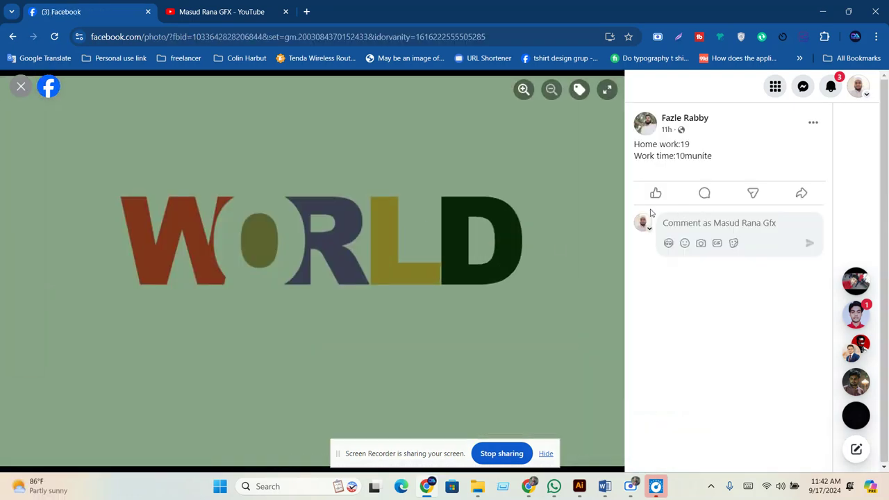
left_click(671, 170)
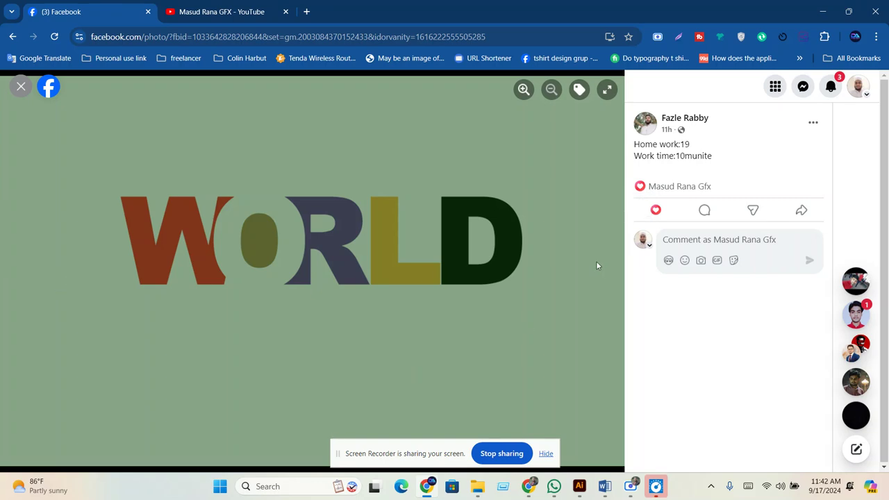
left_click(22, 86)
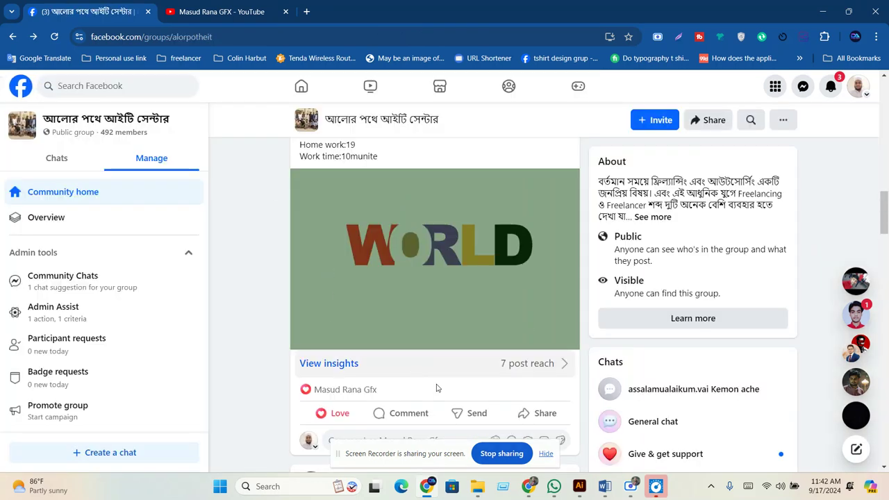
View the fazle and moon-tree-butterflies images full size, then close them.
scroll(422, 375, "down", 3)
scroll(423, 376, "down", 2)
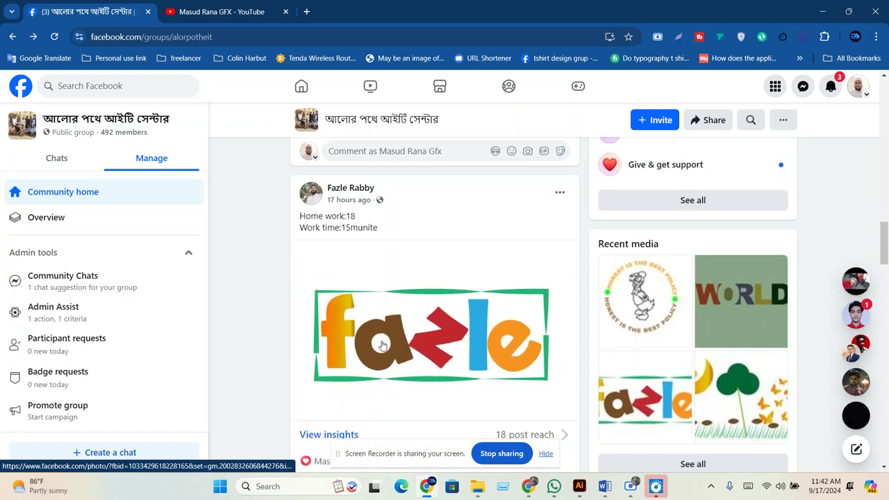
left_click(381, 344)
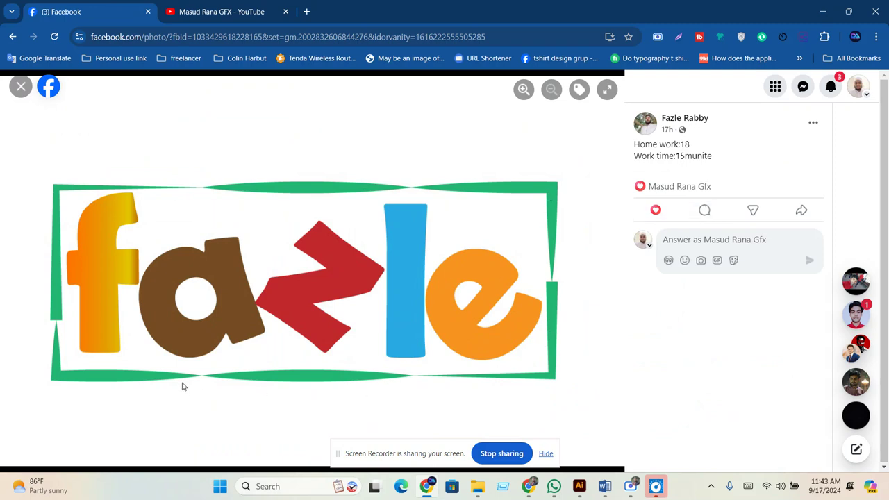
left_click(21, 86)
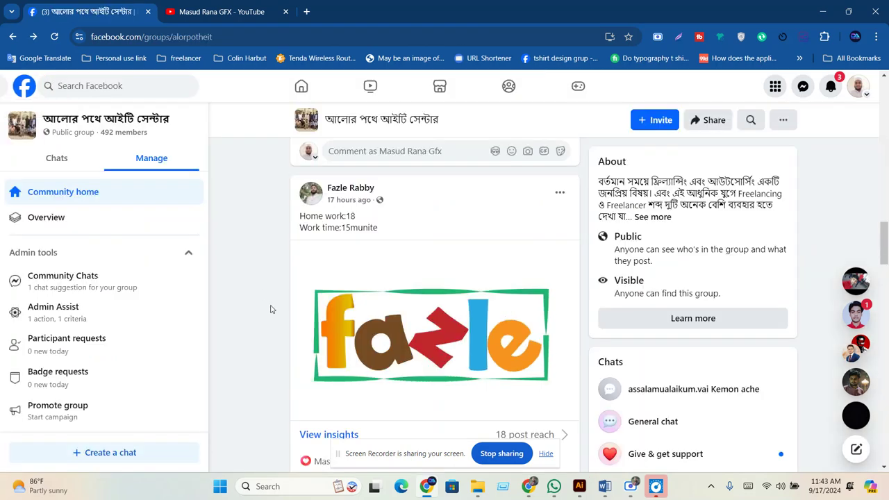
scroll(427, 330, "down", 2)
scroll(428, 326, "down", 2)
scroll(429, 330, "down", 2)
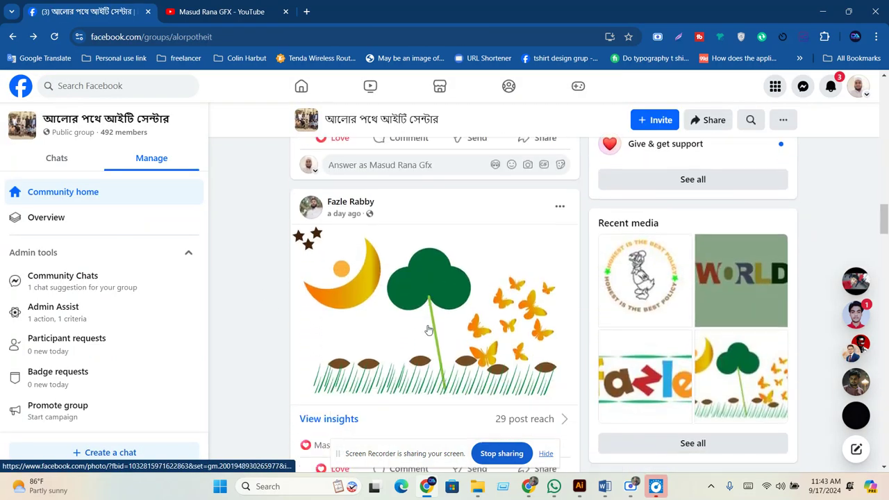
left_click(429, 330)
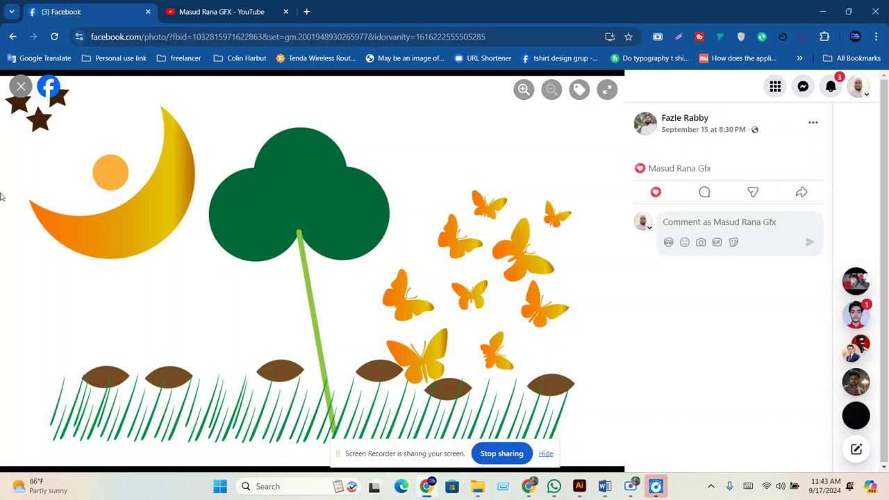
left_click(21, 86)
View the FACE and lion images full size, then close them.
scroll(244, 255, "down", 3)
scroll(244, 255, "down", 2)
left_click(383, 284)
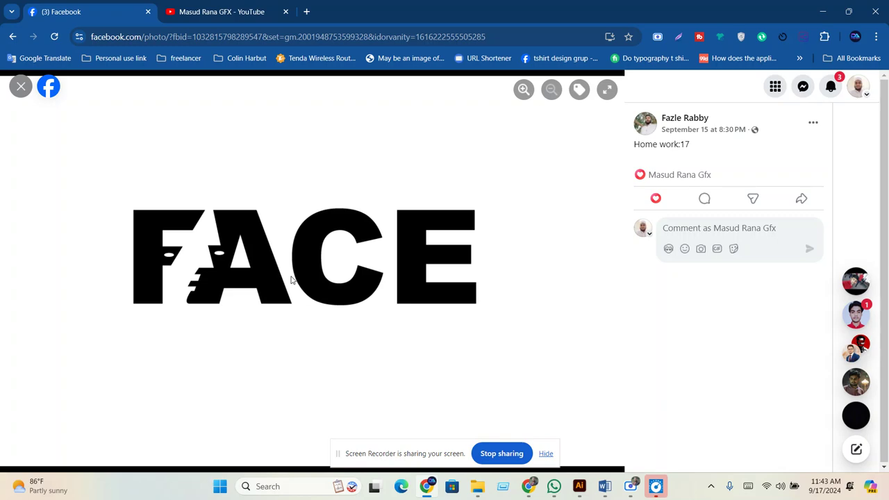
left_click(20, 86)
scroll(347, 296, "down", 3)
scroll(407, 285, "down", 2)
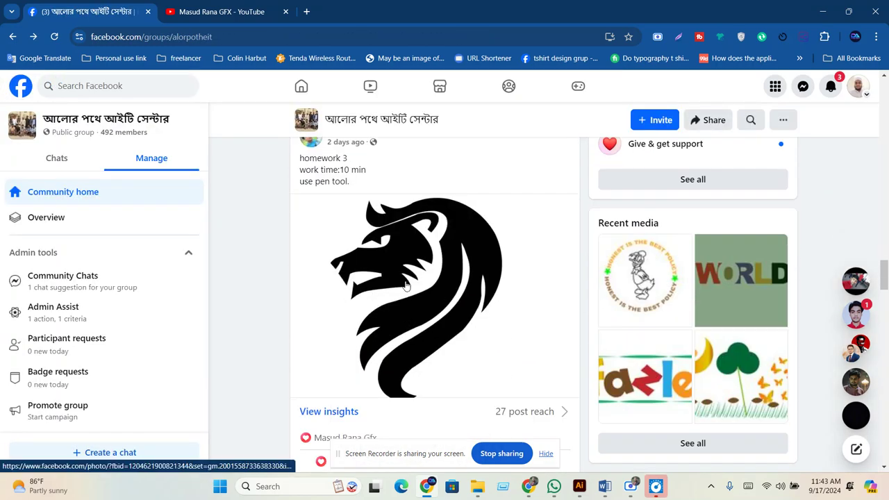
left_click(406, 285)
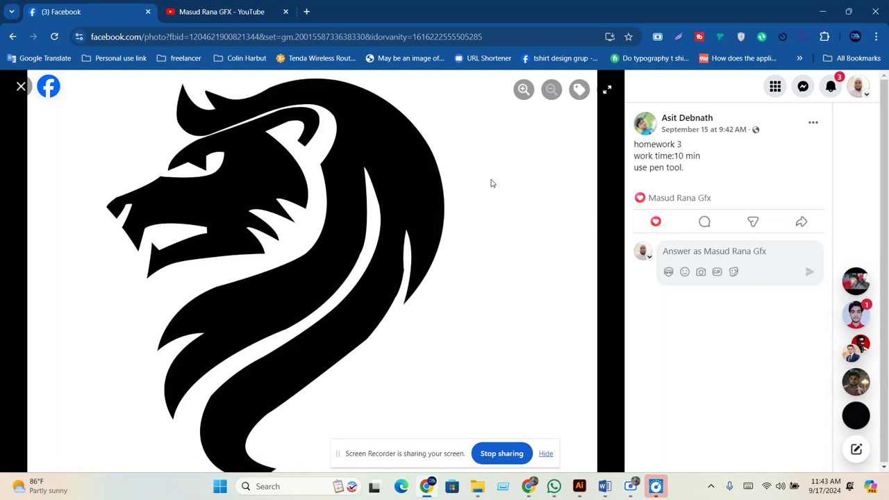
left_click(19, 86)
Scroll back up and open the post author's group profile.
scroll(340, 317, "up", 3)
scroll(340, 318, "up", 3)
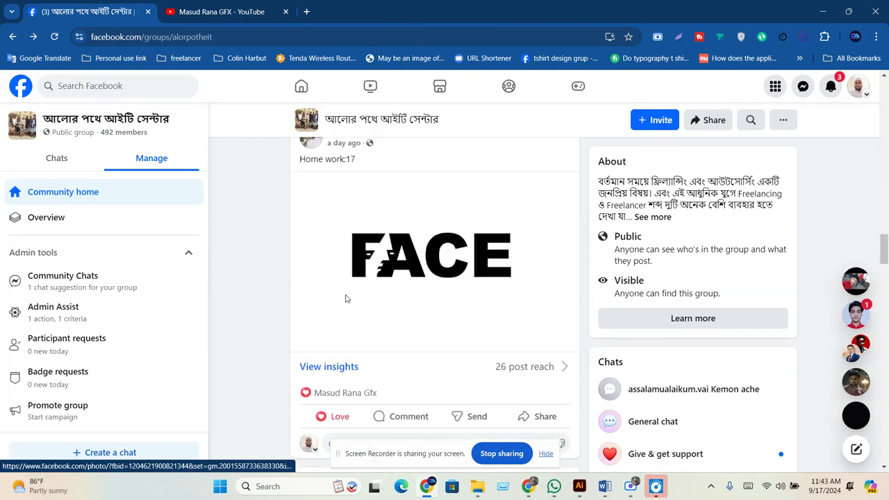
scroll(344, 309, "up", 3)
left_click(347, 304)
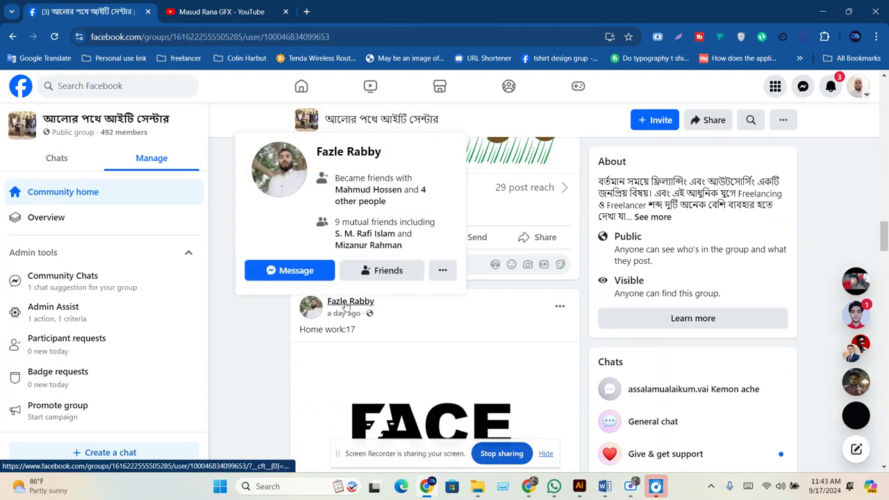
Scroll through the member's posts and like the eagle drawing post.
scroll(414, 306, "down", 10)
scroll(419, 314, "down", 2)
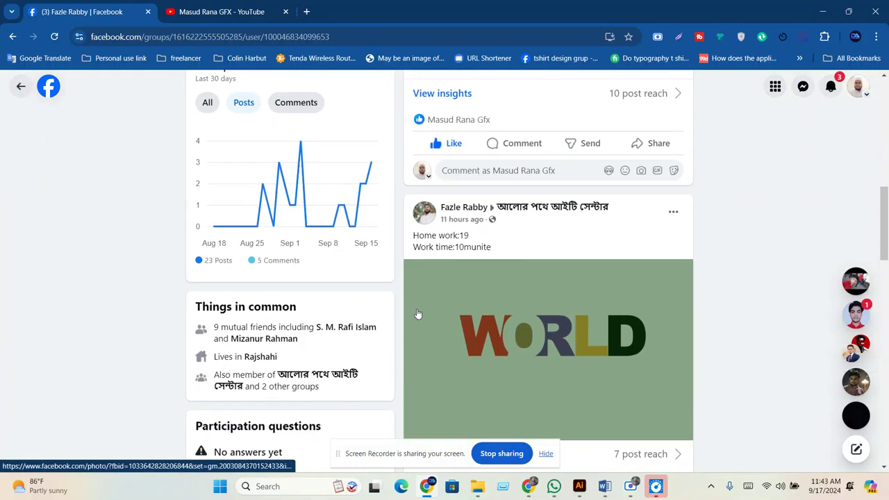
scroll(418, 314, "down", 4)
scroll(418, 316, "down", 4)
scroll(419, 321, "down", 4)
scroll(419, 327, "down", 5)
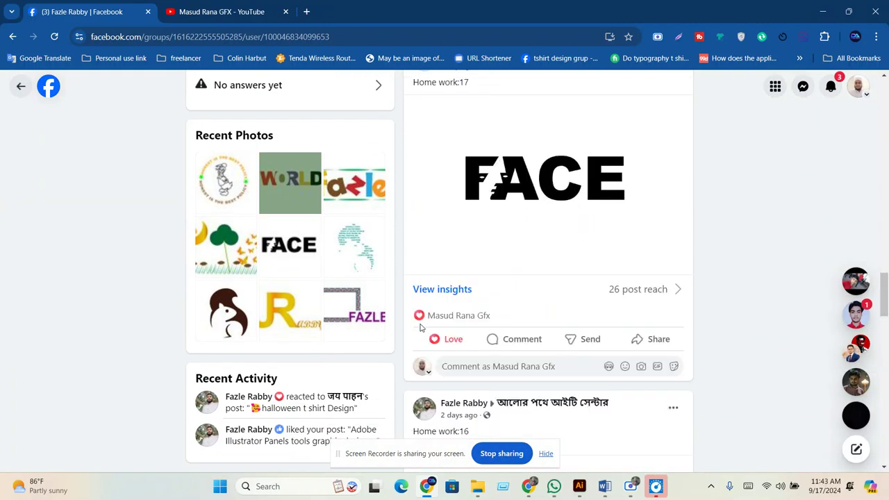
scroll(419, 325, "down", 3)
scroll(419, 323, "down", 2)
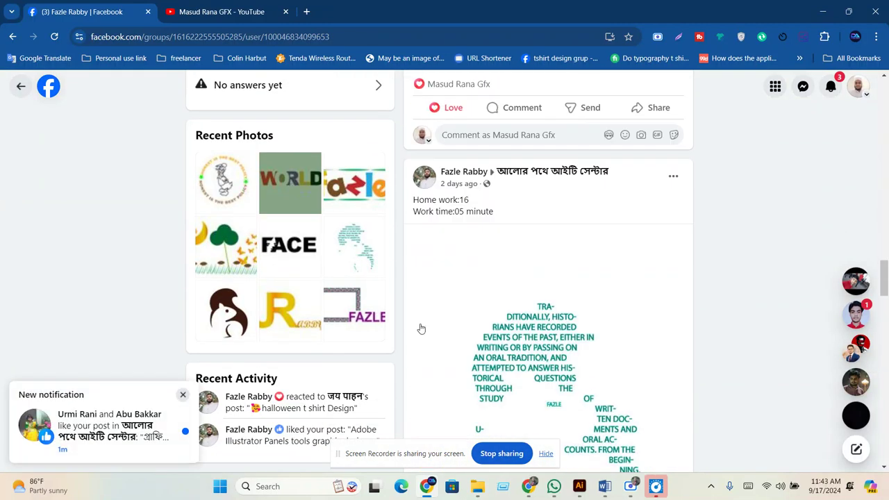
scroll(427, 325, "down", 3)
scroll(502, 304, "up", 3)
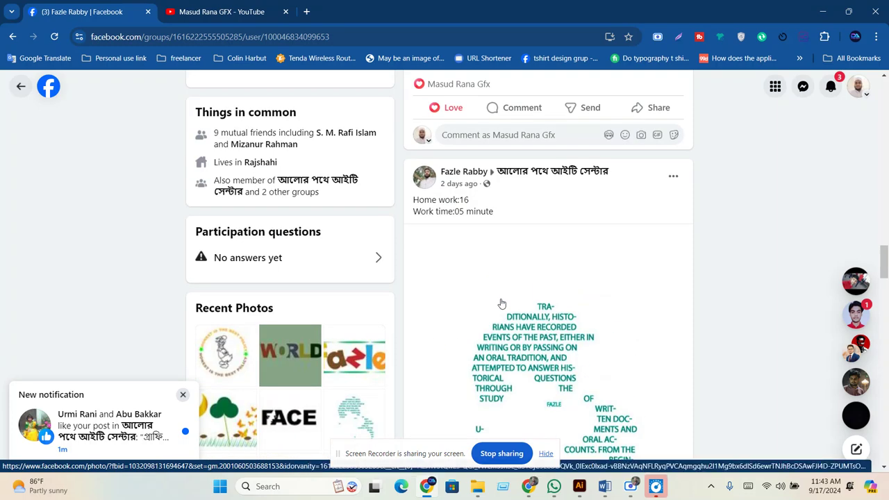
scroll(501, 304, "down", 1)
scroll(486, 313, "down", 3)
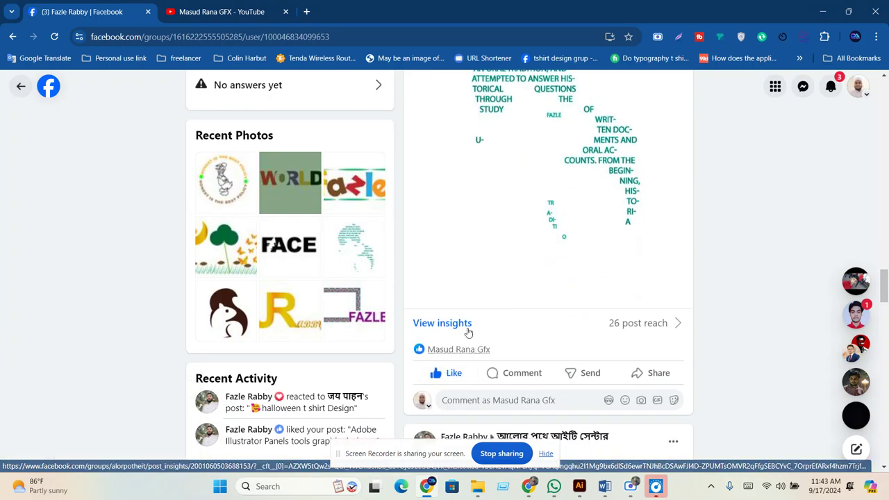
scroll(478, 305, "up", 3)
scroll(496, 300, "down", 5)
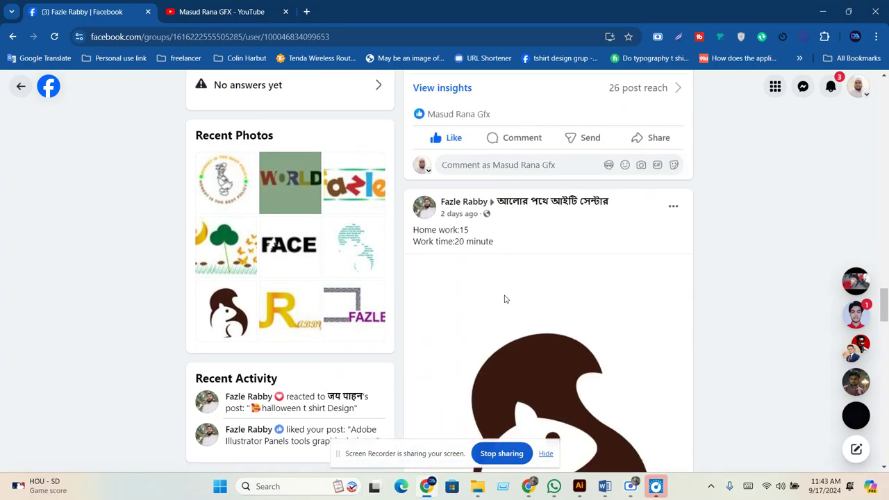
scroll(506, 300, "down", 2)
scroll(504, 299, "down", 1)
scroll(436, 397, "down", 4)
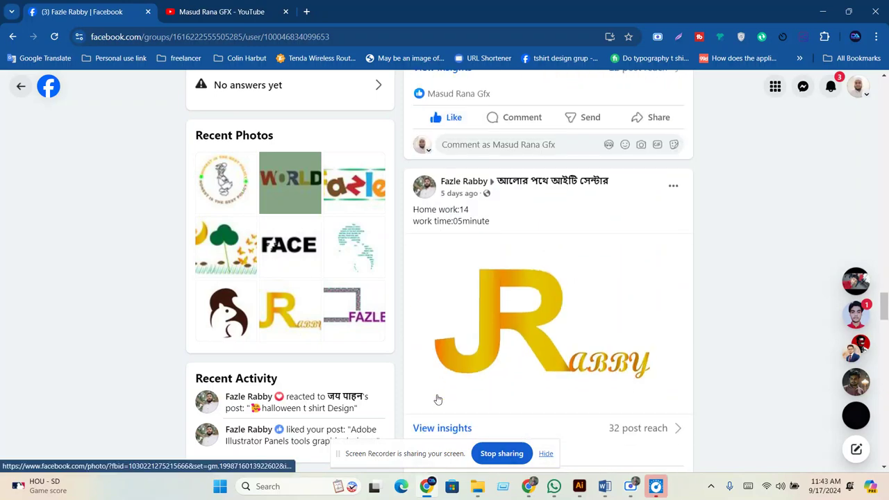
scroll(439, 399, "down", 4)
scroll(438, 400, "down", 3)
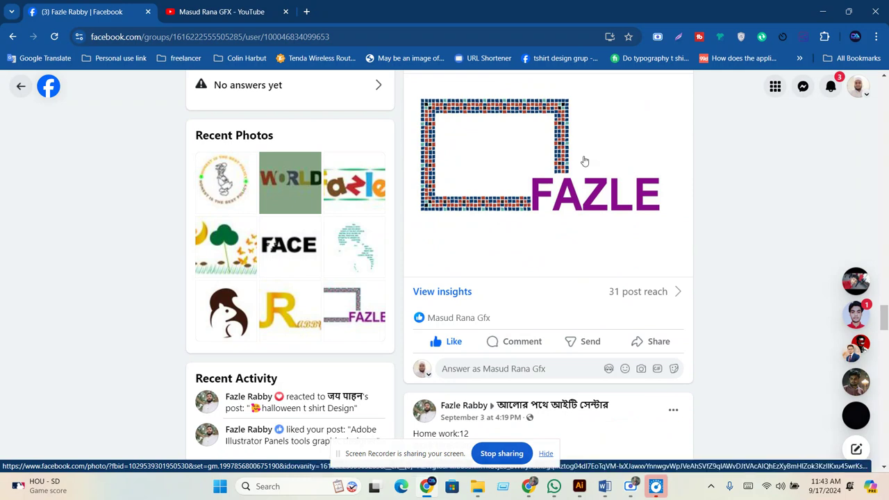
scroll(587, 222, "down", 3)
scroll(559, 309, "down", 3)
scroll(528, 348, "down", 2)
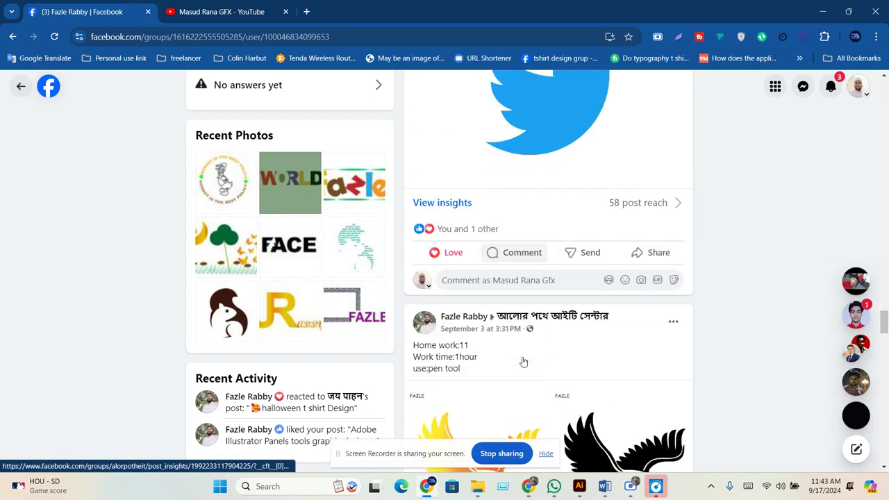
scroll(522, 359, "down", 2)
scroll(524, 359, "down", 4)
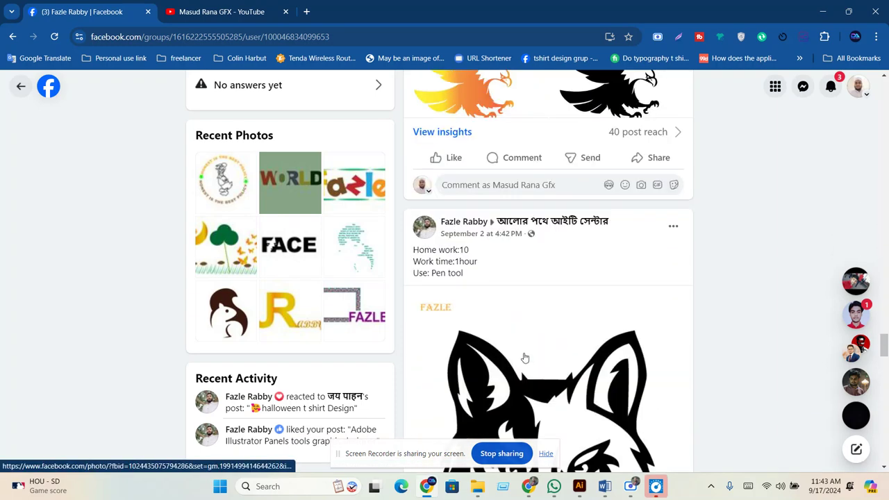
left_click(450, 157)
Return to the Facebook home feed via the logo.
scroll(504, 243, "down", 5)
scroll(505, 243, "down", 4)
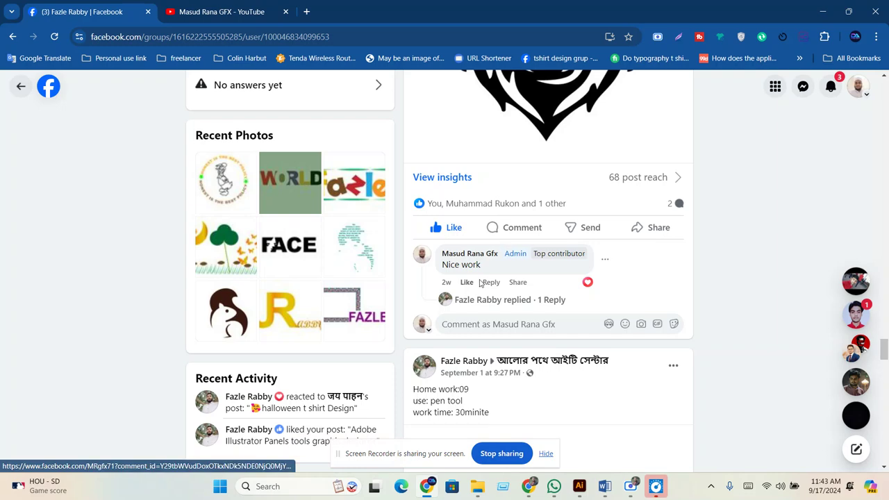
left_click(56, 88)
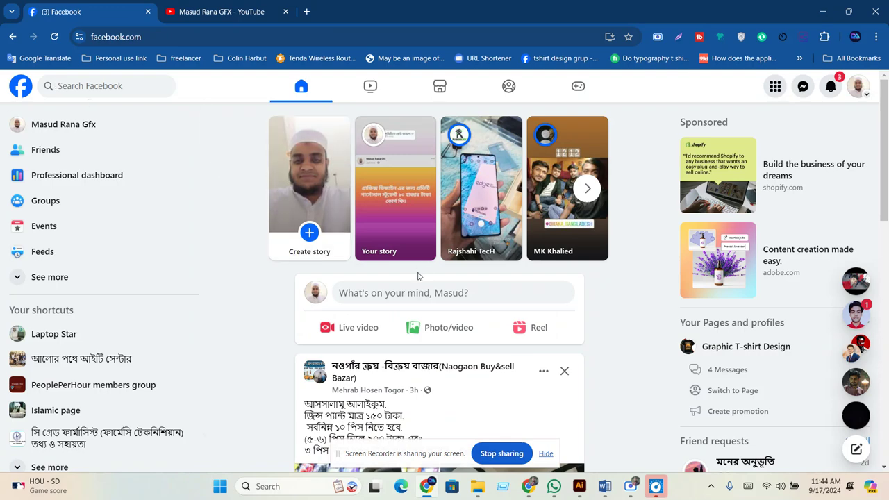
Scroll the home feed, then minimize the Chrome window.
scroll(418, 277, "down", 3)
scroll(418, 276, "down", 5)
scroll(418, 276, "down", 3)
scroll(418, 277, "down", 5)
scroll(418, 276, "down", 4)
scroll(419, 276, "down", 4)
scroll(420, 279, "down", 5)
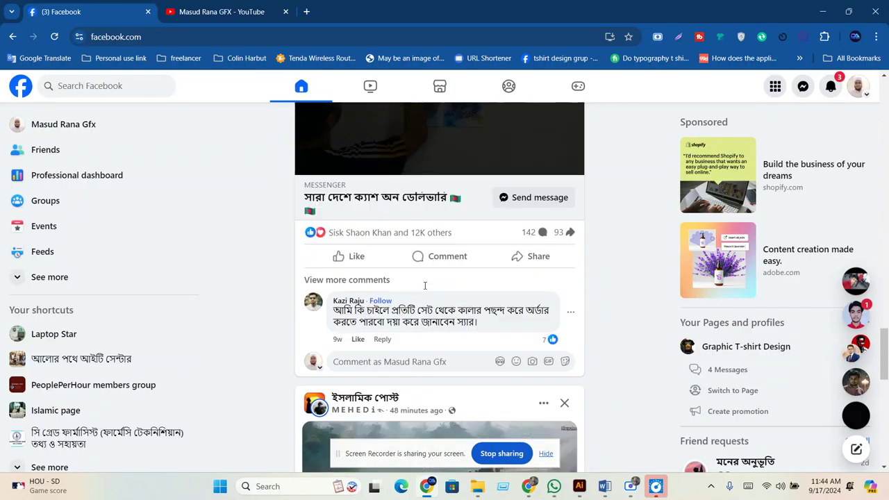
scroll(425, 285, "up", 3)
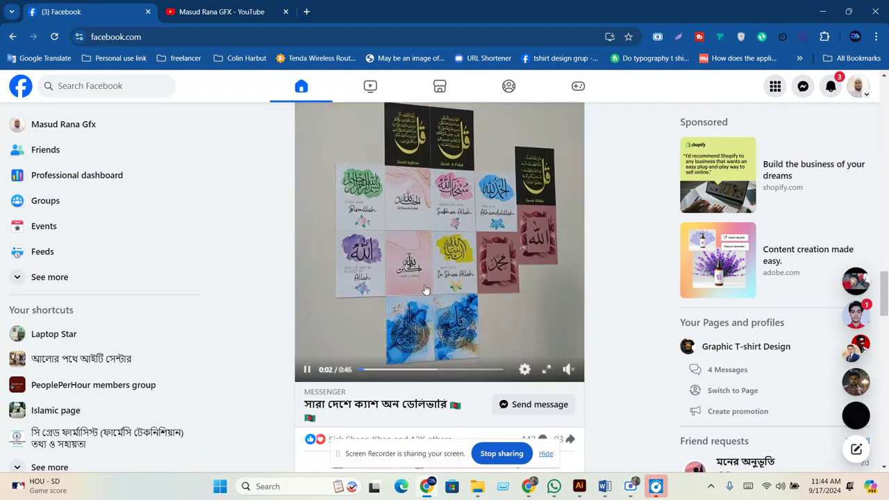
left_click(824, 13)
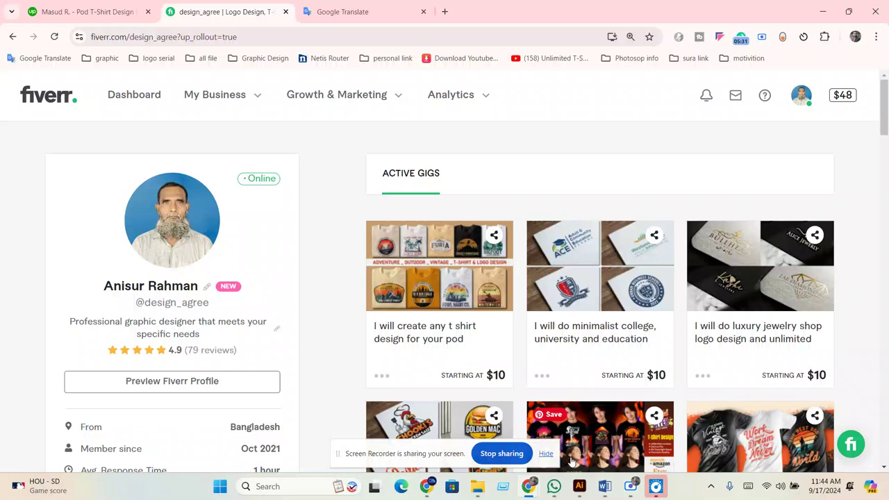
Restore and minimize the Scre.io recorder, then bring the Untitled-2 Illustrator document forward.
left_click(631, 486)
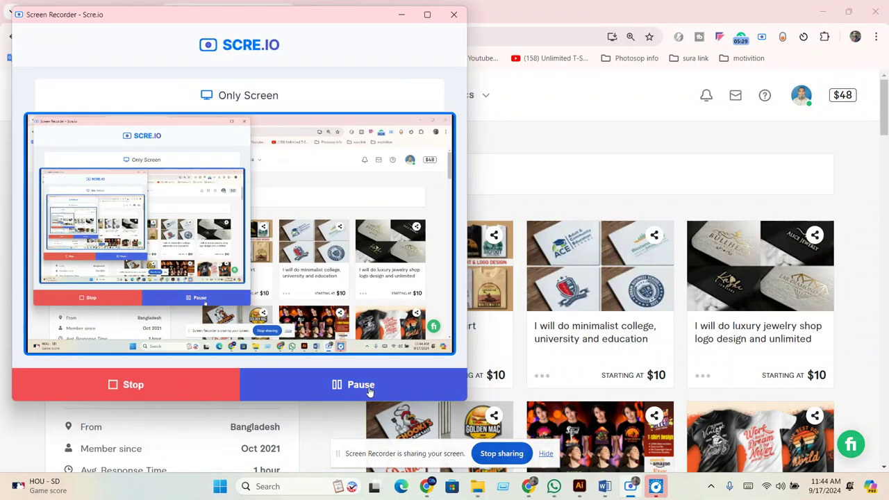
left_click(401, 14)
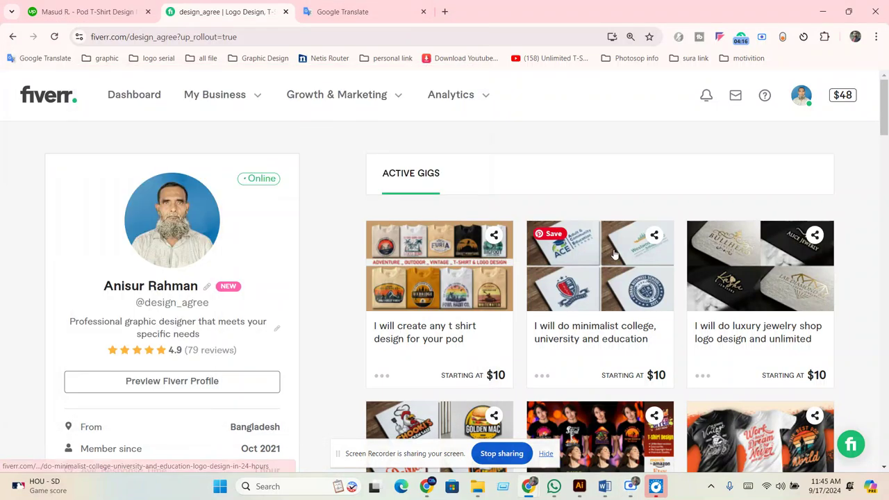
mouse_move(578, 487)
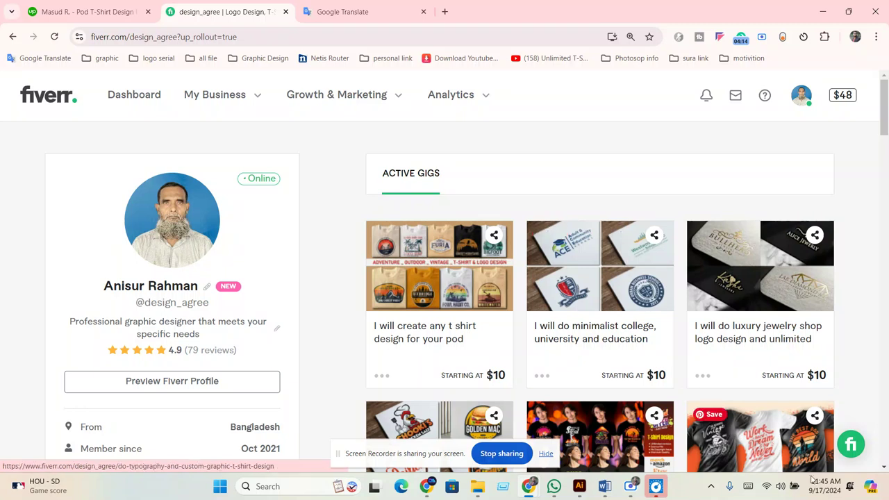
left_click(578, 487)
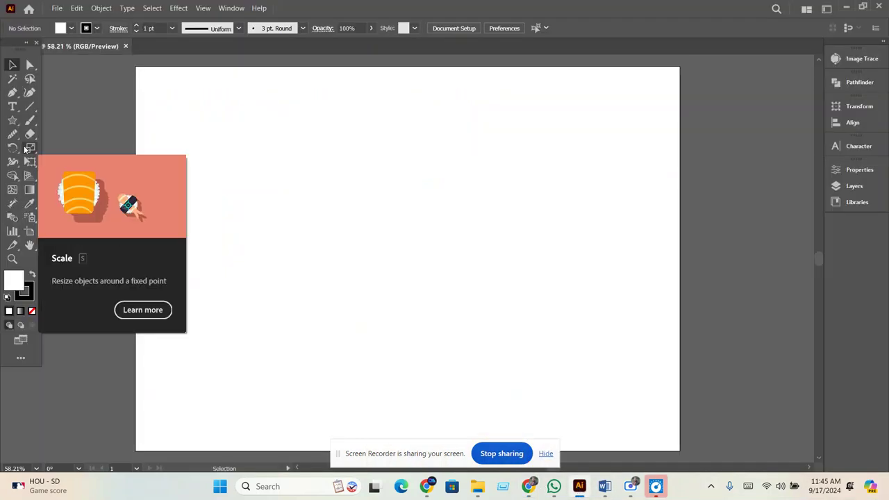
Dismiss the screen-sharing notice, browse the Type and Line Segment flyouts, and select the Star Tool.
left_click(548, 453)
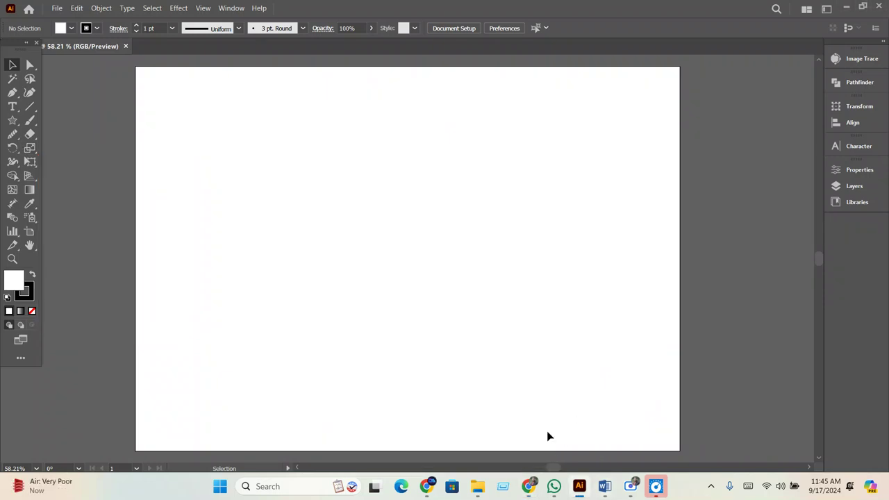
left_click(13, 108)
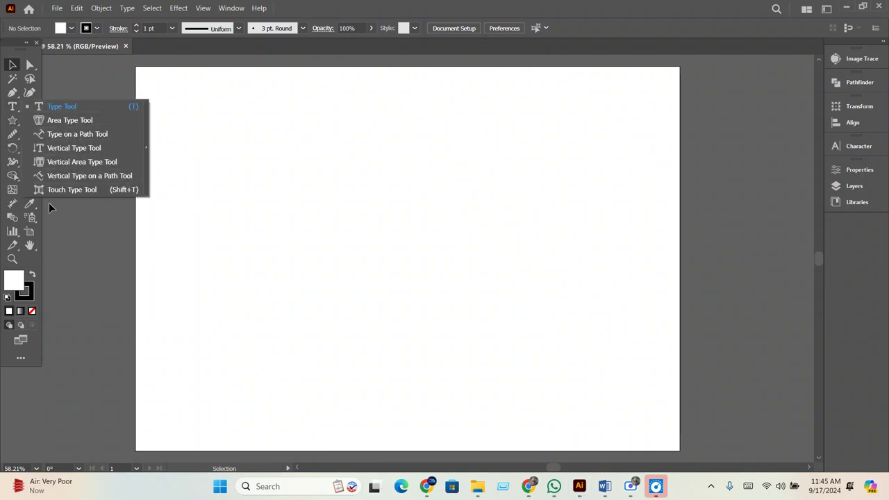
left_click(31, 110)
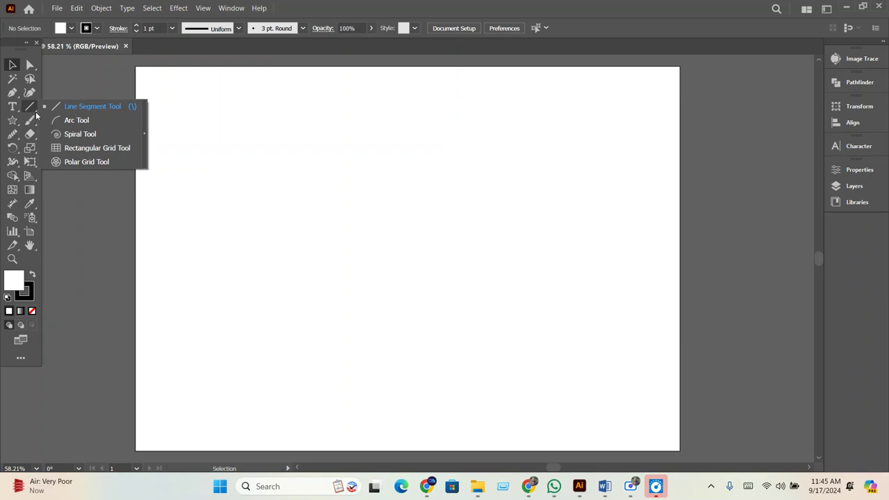
left_click(12, 106)
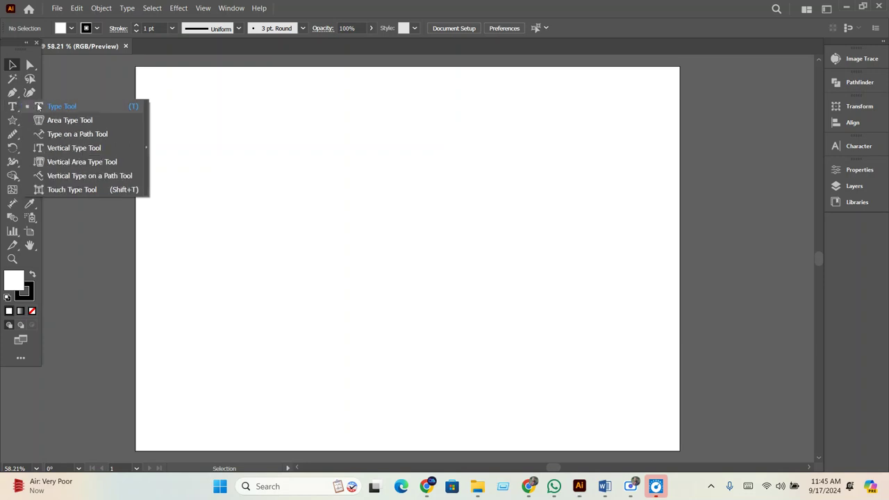
left_click(42, 105)
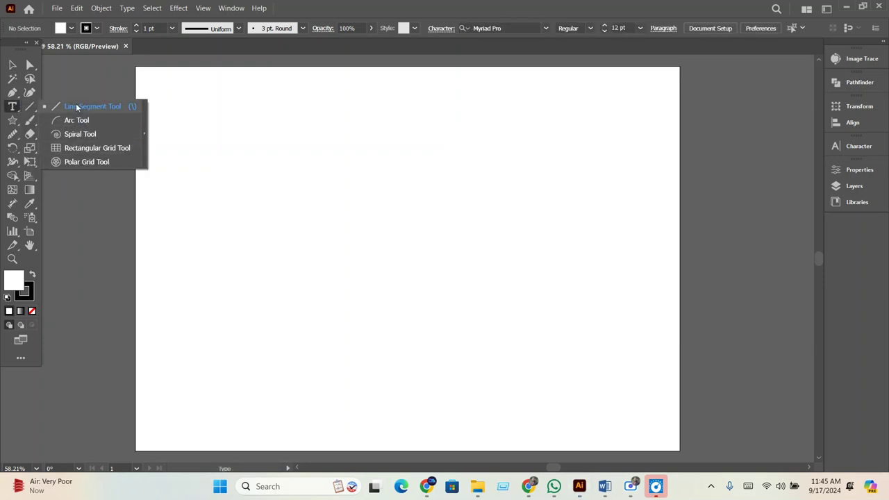
left_click(12, 120)
left_click(60, 174)
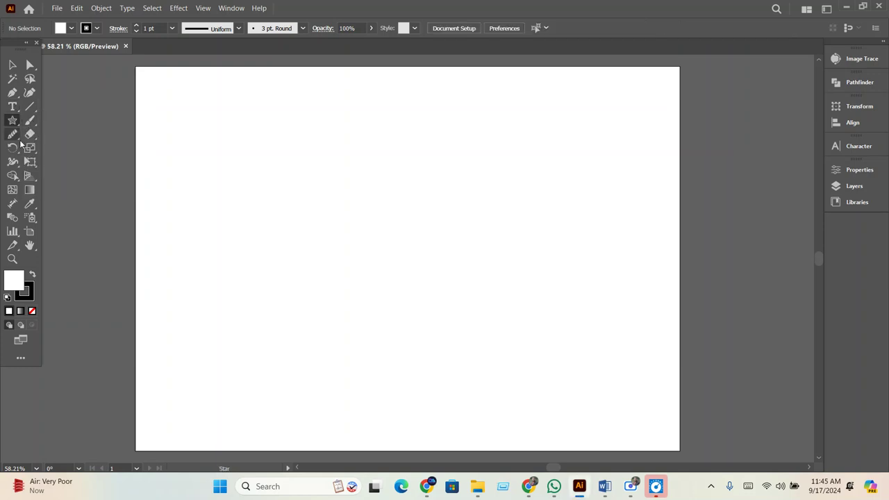
left_click(13, 134)
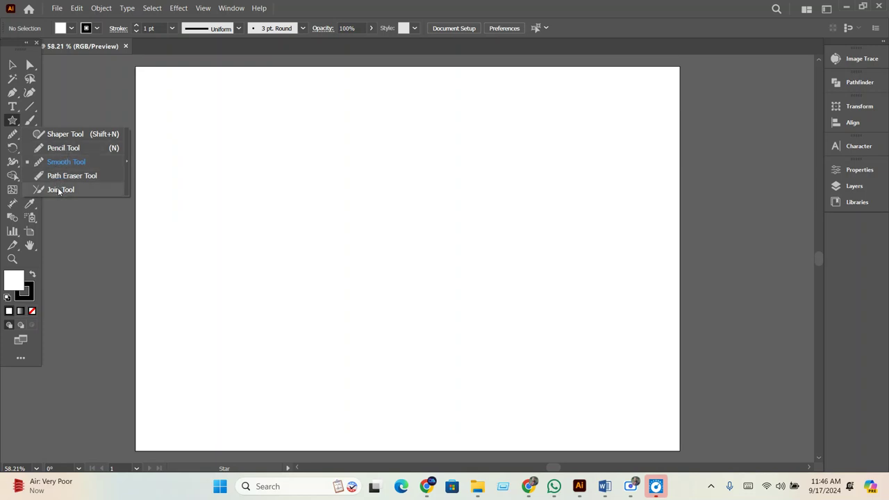
left_click(57, 139)
mouse_move(438, 174)
left_mouse_down()
mouse_move(308, 218)
mouse_move(490, 284)
mouse_move(443, 168)
mouse_move(416, 162)
left_mouse_up()
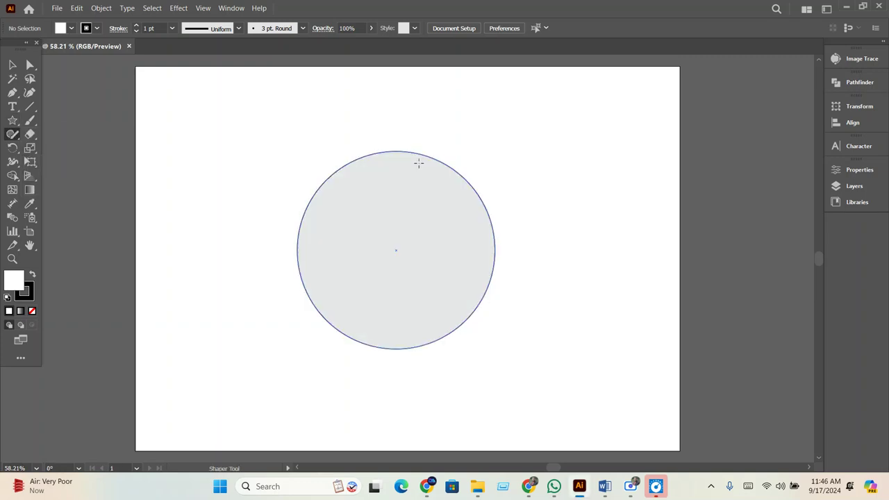
mouse_move(258, 219)
left_mouse_down()
mouse_move(551, 216)
mouse_move(456, 367)
mouse_move(407, 407)
mouse_move(354, 419)
mouse_move(271, 268)
mouse_move(258, 218)
left_mouse_up()
mouse_move(358, 100)
left_mouse_down()
mouse_move(329, 151)
mouse_move(381, 117)
mouse_move(357, 101)
left_mouse_up()
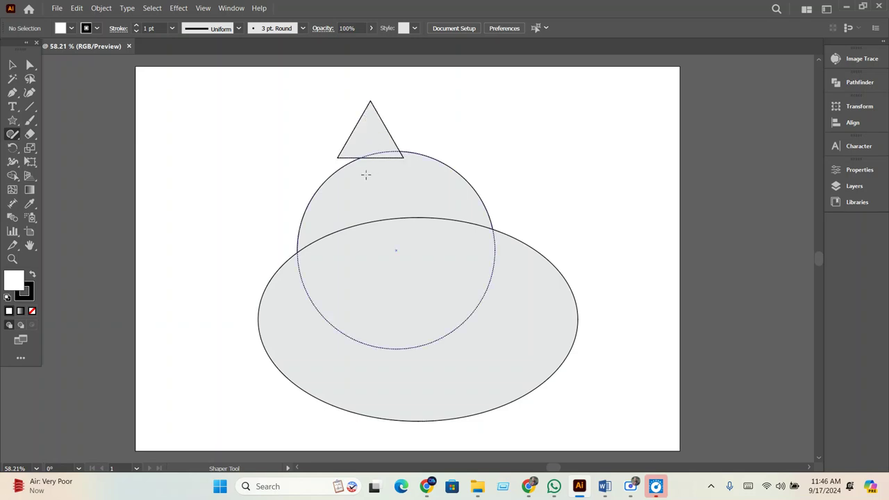
key("v")
left_click_drag(247, 144, 499, 374)
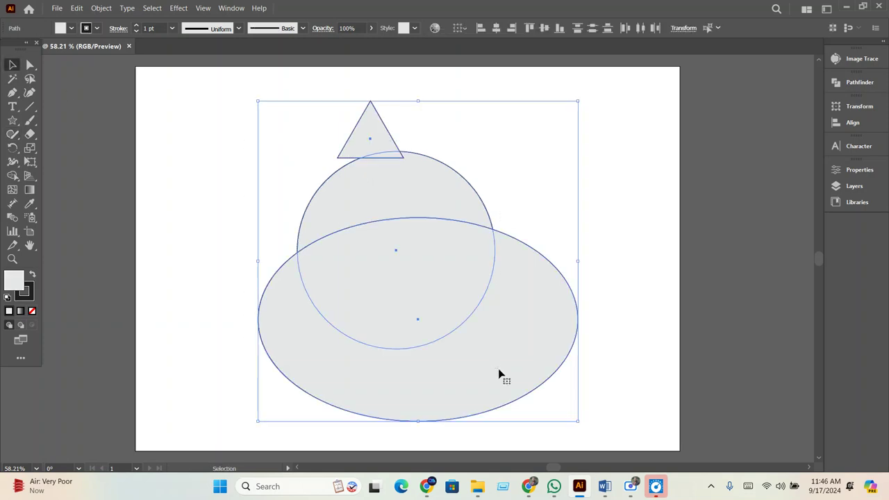
key("Delete")
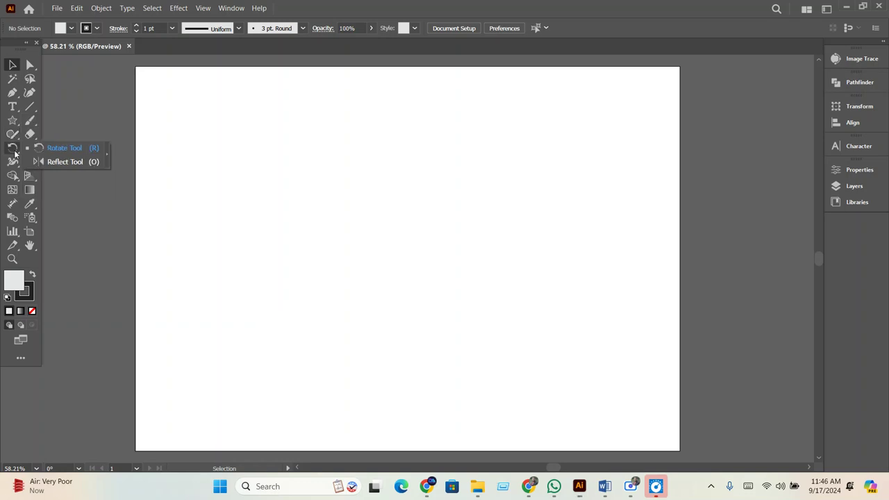
mouse_move(13, 134)
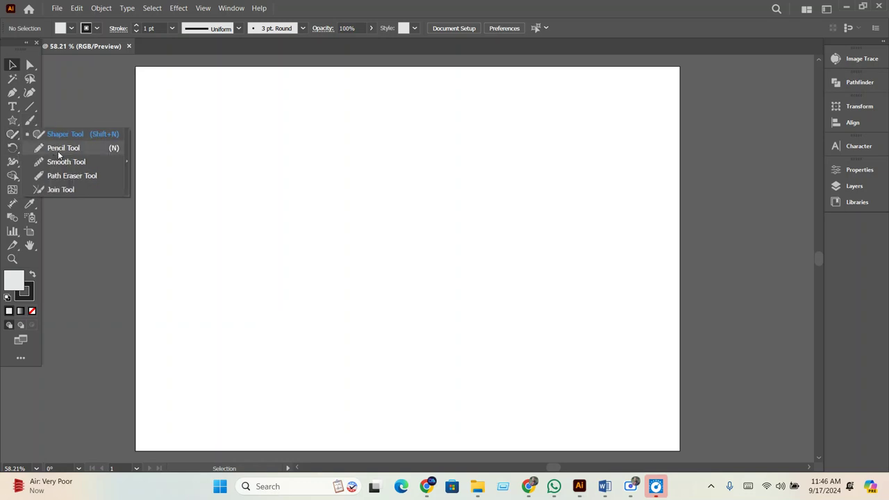
left_click(59, 148)
mouse_move(259, 355)
left_mouse_down()
mouse_move(316, 276)
mouse_move(361, 310)
mouse_move(563, 153)
left_mouse_up()
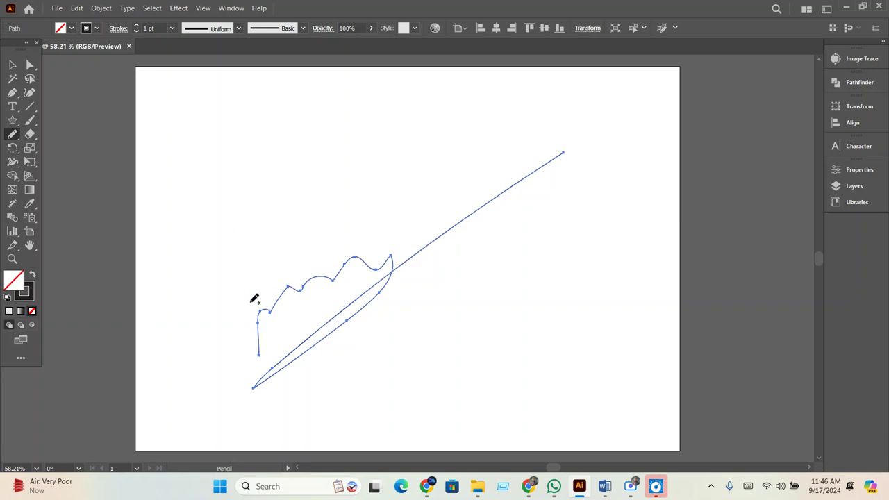
left_click_drag(457, 346, 767, 269)
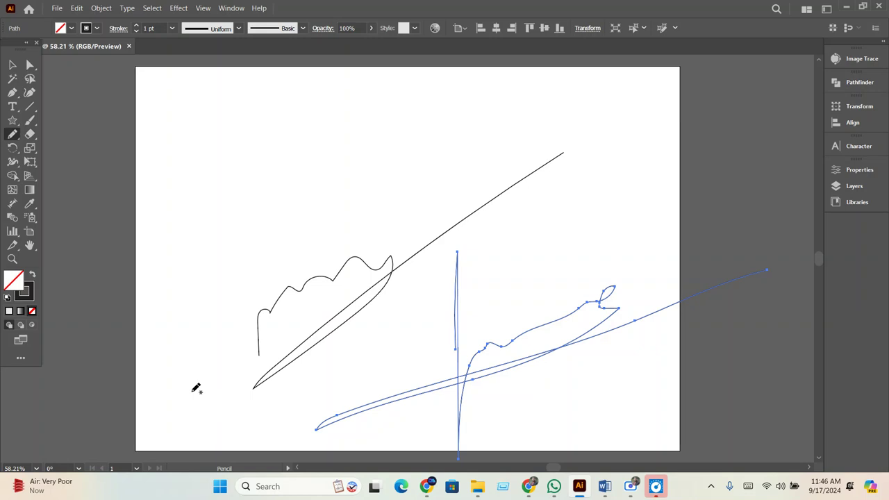
left_click_drag(209, 203, 252, 131)
mouse_move(247, 184)
left_mouse_down()
mouse_move(273, 141)
mouse_move(294, 179)
left_mouse_up()
mouse_move(296, 212)
left_mouse_down()
mouse_move(328, 168)
mouse_move(343, 179)
mouse_move(356, 166)
mouse_move(360, 192)
mouse_move(338, 218)
left_mouse_up()
left_click_drag(324, 226, 242, 279)
left_click_drag(258, 216, 205, 266)
left_click_drag(272, 230, 241, 257)
mouse_move(267, 174)
left_mouse_down()
mouse_move(184, 246)
mouse_move(163, 281)
left_mouse_up()
mouse_move(167, 295)
left_mouse_down()
mouse_move(194, 336)
mouse_move(199, 367)
left_mouse_up()
left_click_drag(211, 301, 211, 326)
left_click_drag(223, 359, 225, 370)
left_click_drag(226, 377, 235, 401)
left_click_drag(464, 161, 397, 246)
left_click(420, 154)
left_click_drag(402, 178, 390, 191)
left_click_drag(380, 202, 366, 221)
left_click_drag(358, 233, 351, 243)
left_click_drag(410, 103, 379, 132)
mouse_move(357, 128)
left_mouse_down()
mouse_move(339, 133)
mouse_move(295, 120)
left_mouse_up()
left_click_drag(273, 142, 270, 147)
left_click_drag(334, 84, 322, 146)
left_click_drag(303, 185, 298, 198)
left_click_drag(285, 205, 247, 219)
mouse_move(217, 253)
left_mouse_down()
mouse_move(206, 266)
mouse_move(216, 290)
left_mouse_up()
left_click(208, 303)
left_click_drag(241, 263, 235, 266)
left_click_drag(294, 237, 284, 243)
left_click_drag(321, 218, 315, 223)
left_click(296, 257)
left_click_drag(368, 213, 365, 217)
left_click(420, 166)
left_click(457, 143)
left_click_drag(401, 179, 391, 190)
left_click_drag(376, 232, 370, 242)
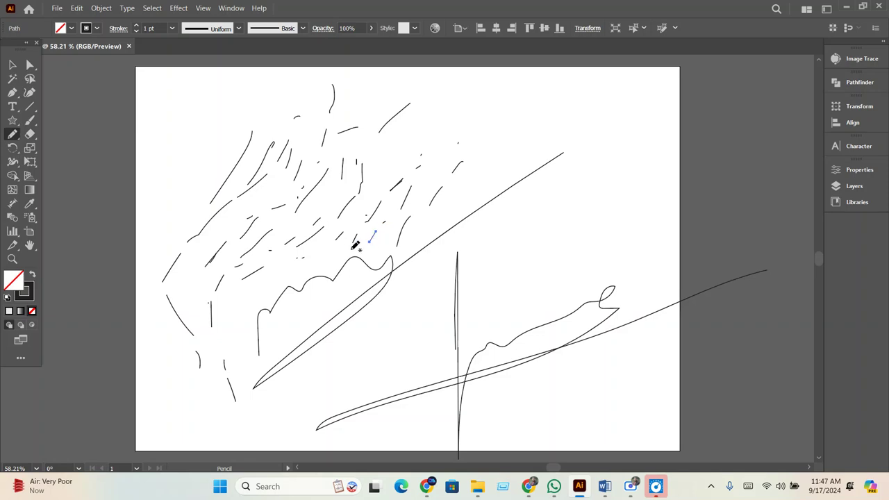
left_click(248, 314)
left_click(11, 66)
left_click_drag(170, 106, 589, 422)
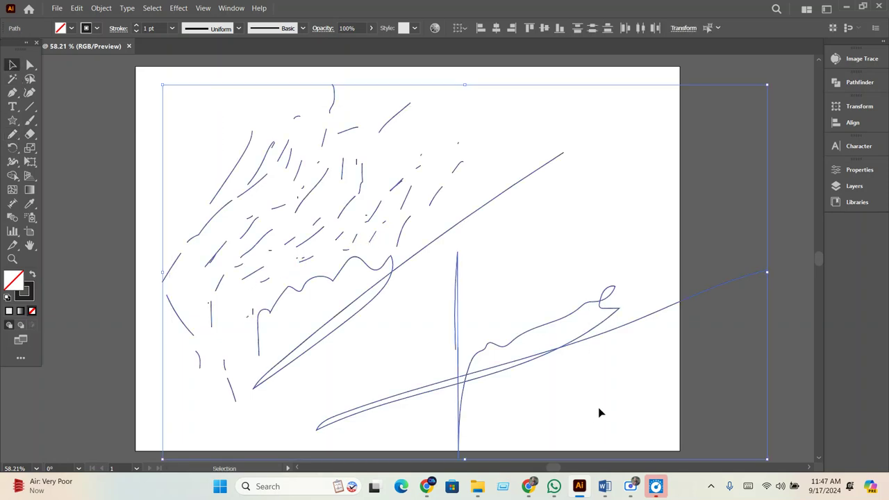
key("Delete")
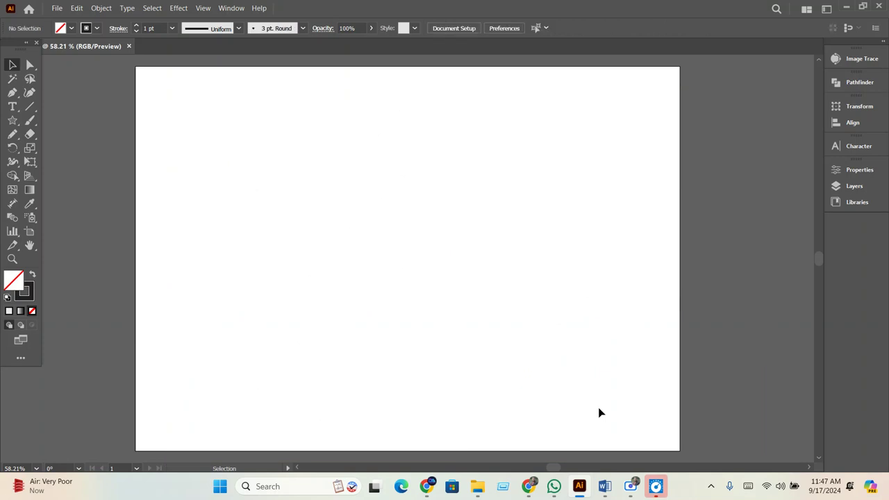
Draw a circle near the artboard centre with the Ellipse Tool.
left_click(9, 137)
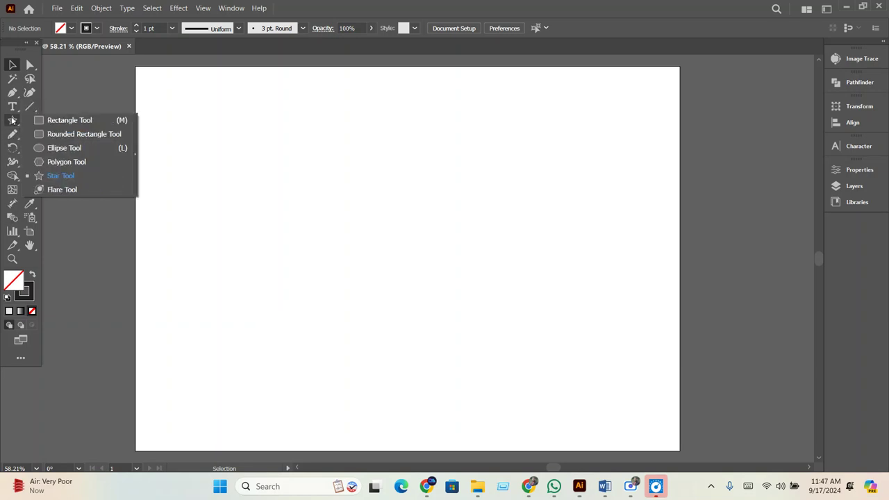
left_click(62, 147)
left_click_drag(417, 280, 462, 341)
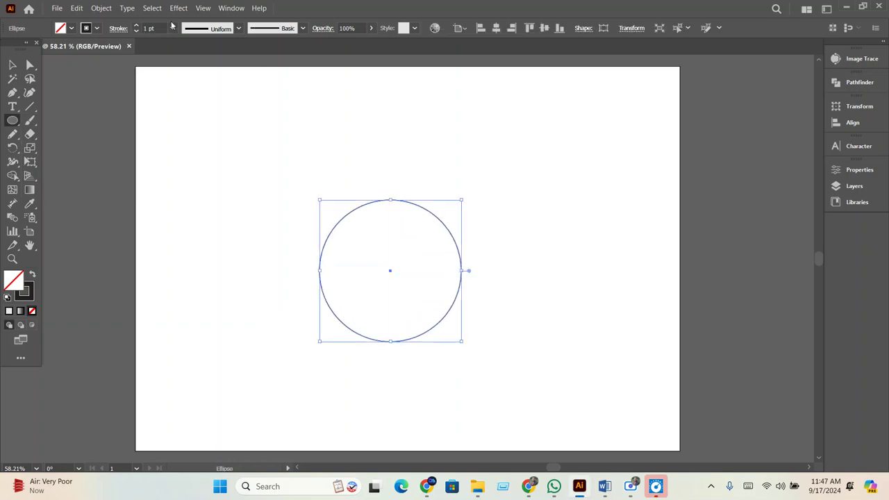
scroll(159, 26, "up", 5)
scroll(159, 26, "up", 6)
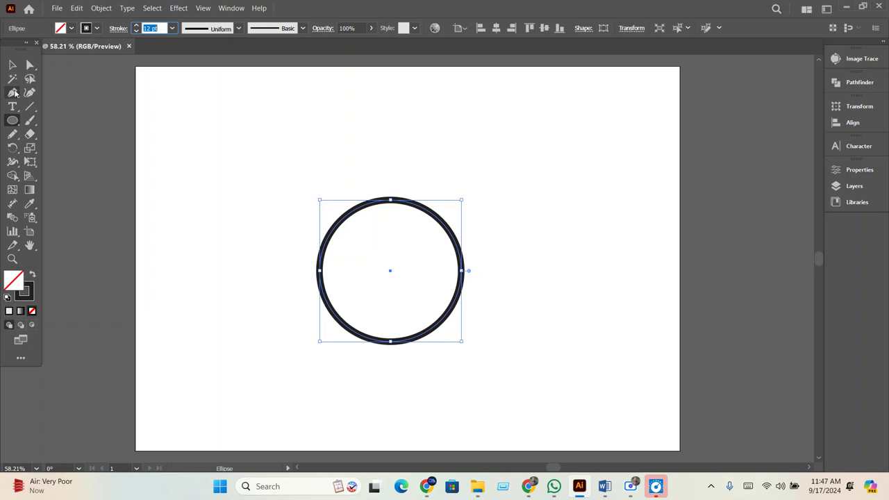
left_click(13, 65)
Move the 12 pt circle up and left, zoom to 100%, and show the Shaper tool flyout.
left_click(305, 178)
left_click_drag(357, 209, 349, 172)
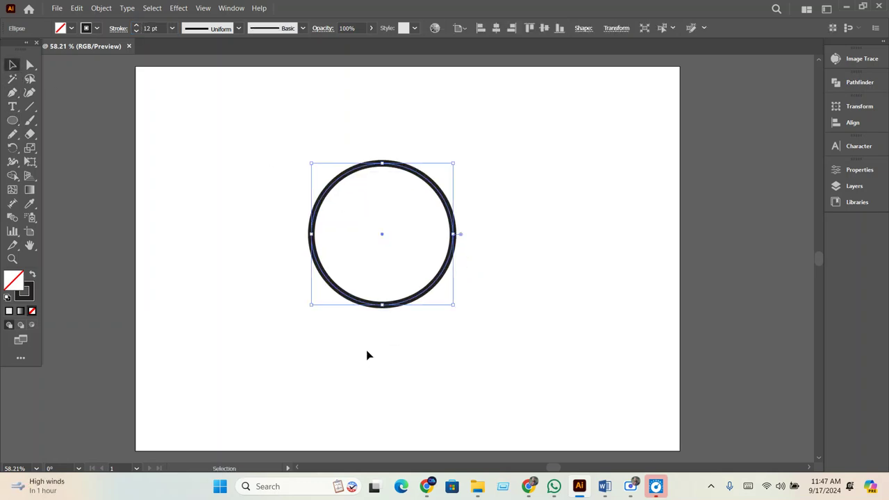
key("ctrl+1")
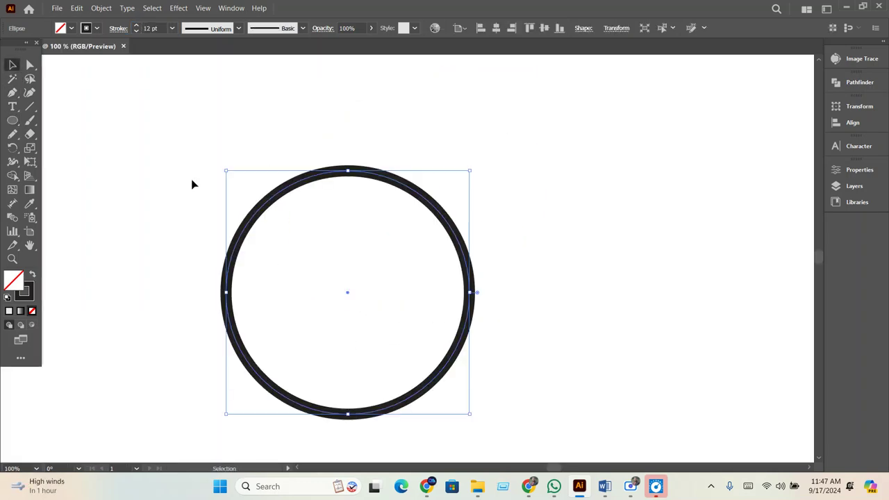
right_click(13, 134)
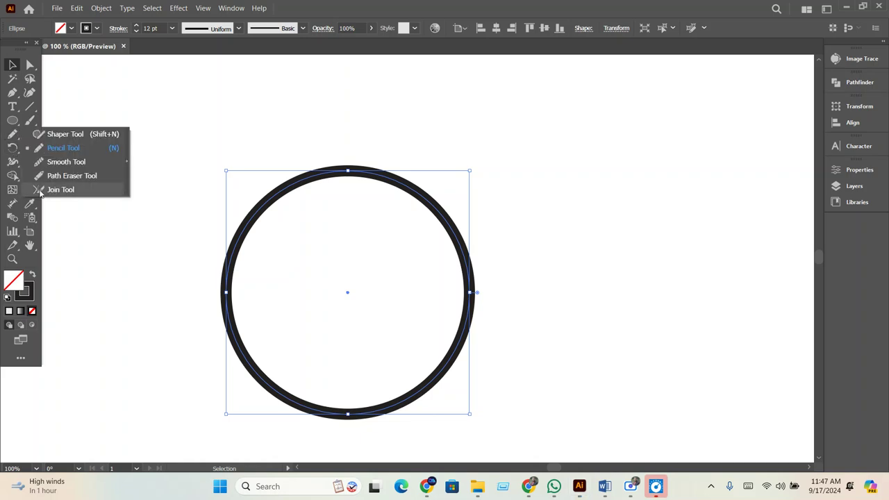
Erase gaps at the circle's top, right, left and bottom with the Path Eraser Tool.
left_click(57, 176)
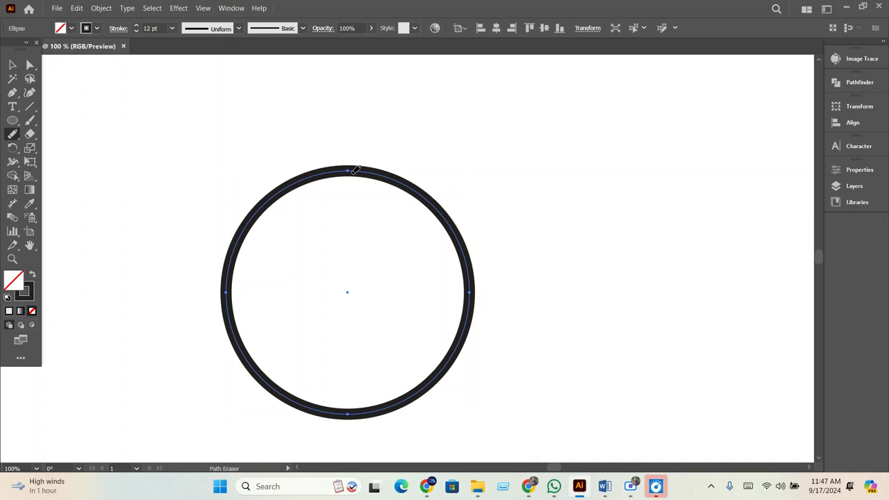
left_click_drag(327, 172, 373, 169)
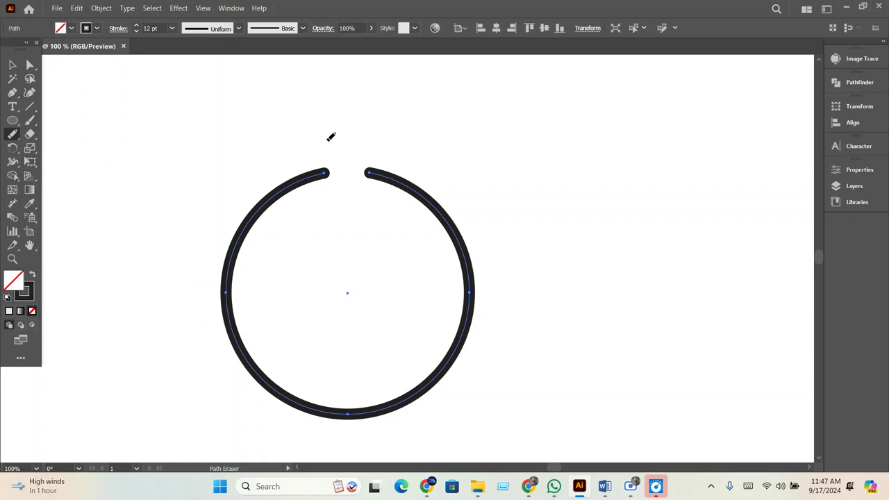
left_click_drag(473, 282, 464, 322)
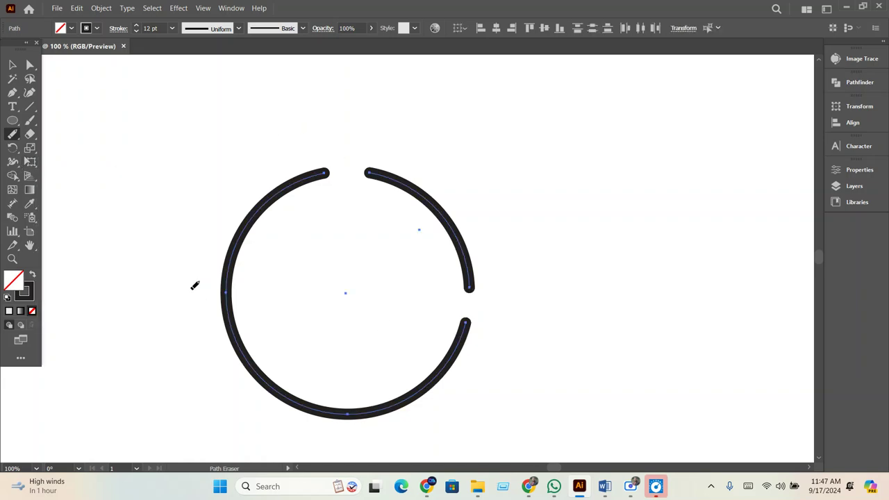
left_click_drag(224, 276, 235, 325)
left_click_drag(332, 407, 357, 408)
Select all four arcs and apply the wedge Variable Width Profile.
left_click(13, 65)
left_click_drag(153, 109, 500, 445)
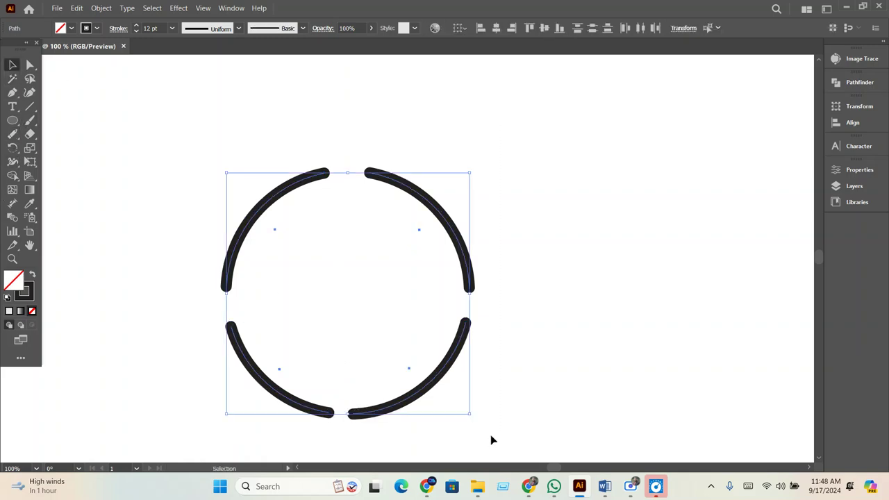
left_click(118, 28)
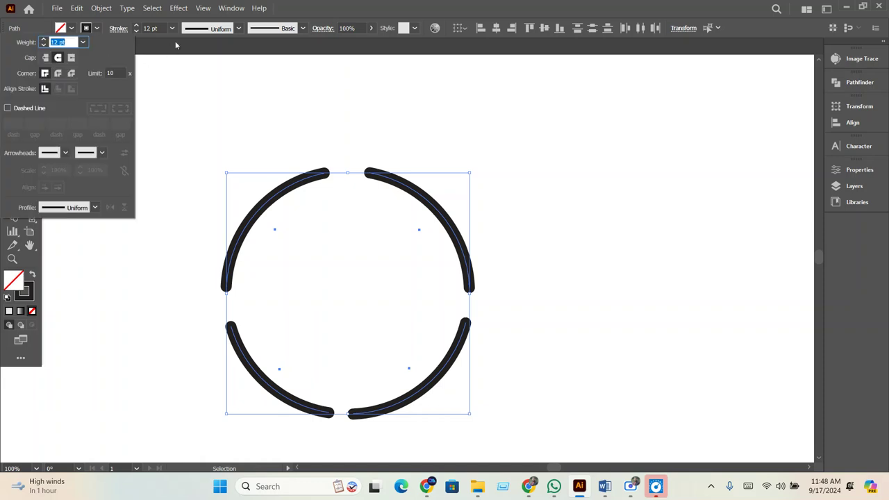
left_click(238, 28)
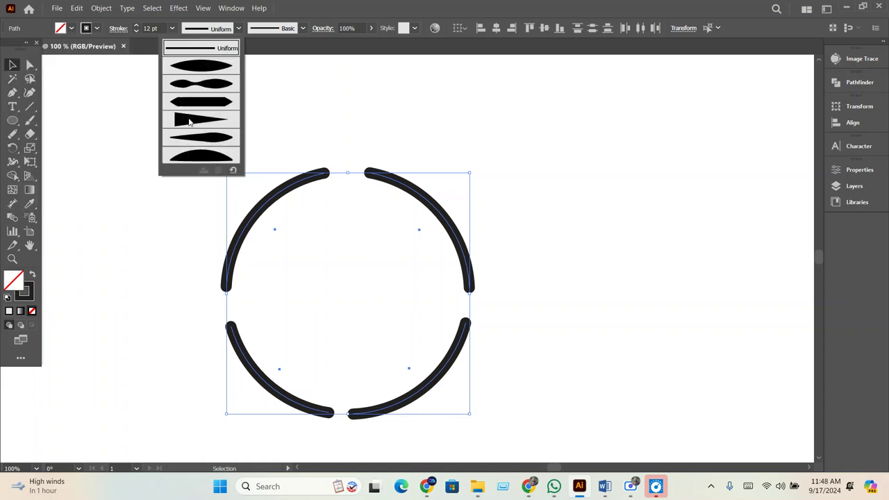
left_click(189, 122)
Delete the tapered arcs, clearing them from the canvas.
left_click(406, 120)
mouse_move(264, 209)
left_mouse_down()
mouse_move(595, 408)
mouse_move(64, 181)
left_mouse_up()
key("Delete")
key("Delete")
left_click_drag(12, 134, 34, 176)
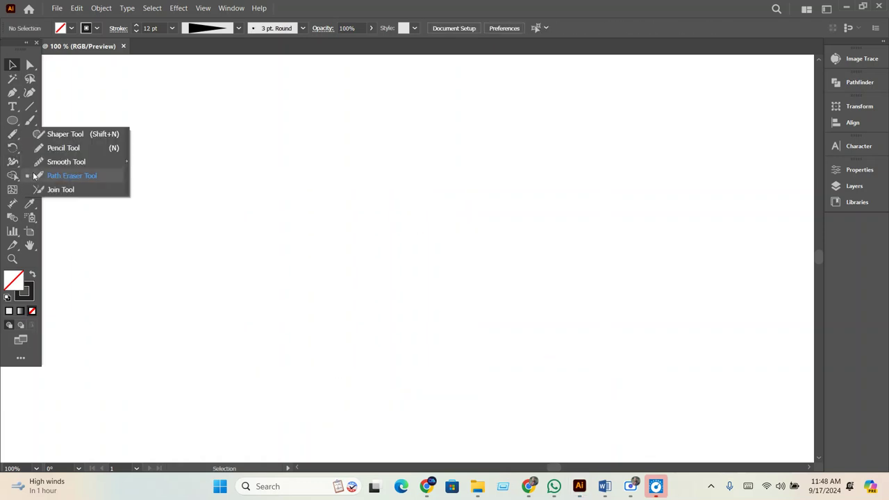
Draw a triangle with the Pen Tool, ending near the top corner.
key("p")
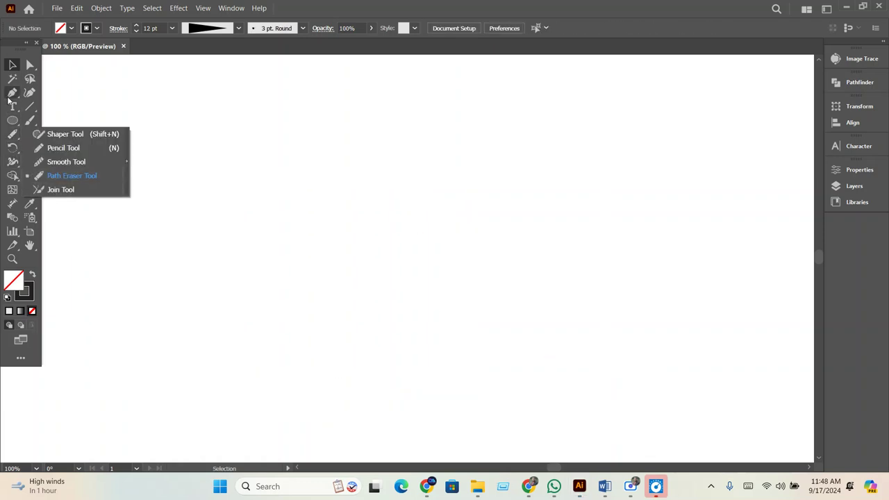
left_click(327, 158)
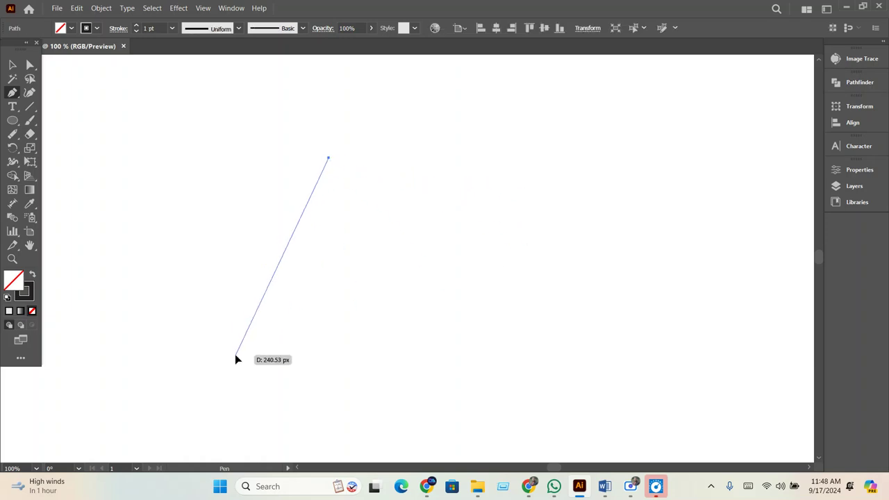
left_click(236, 355)
left_click(541, 331)
left_click(336, 165)
Raise the triangle's stroke weight to 22 pt.
left_click(12, 65)
left_click_drag(183, 125, 468, 288)
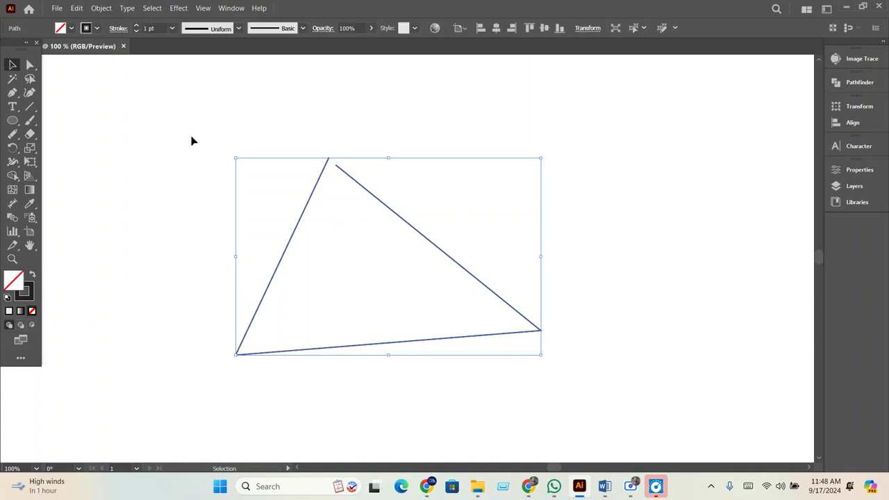
left_click(152, 28)
scroll(157, 27, "up", 4)
scroll(157, 27, "up", 5)
scroll(157, 27, "up", 3)
scroll(157, 27, "up", 5)
scroll(157, 27, "up", 4)
left_click(171, 309)
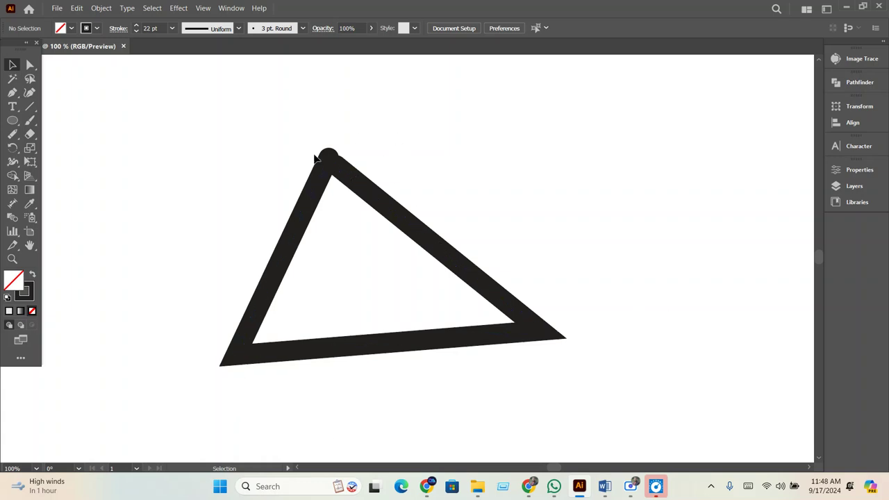
left_click(337, 164)
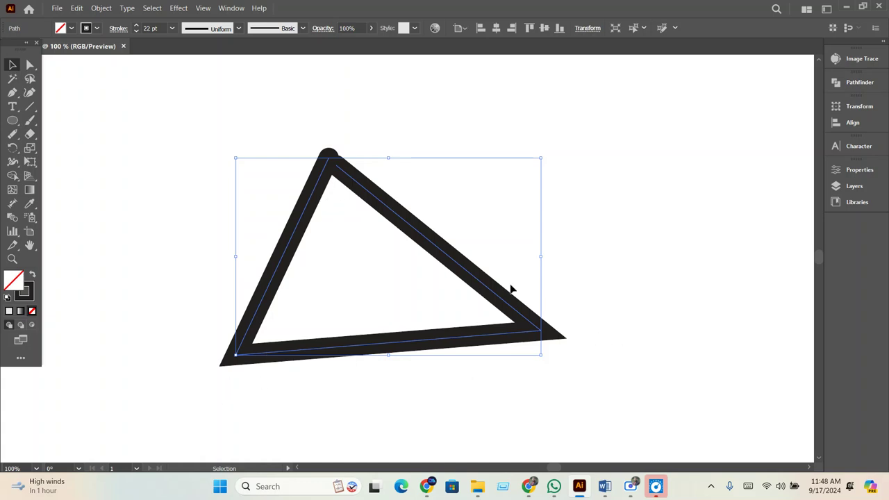
Join the triangle's open top corner with the Join Tool, then delete the triangle.
left_click_drag(12, 134, 55, 189)
left_click_drag(338, 169, 319, 145)
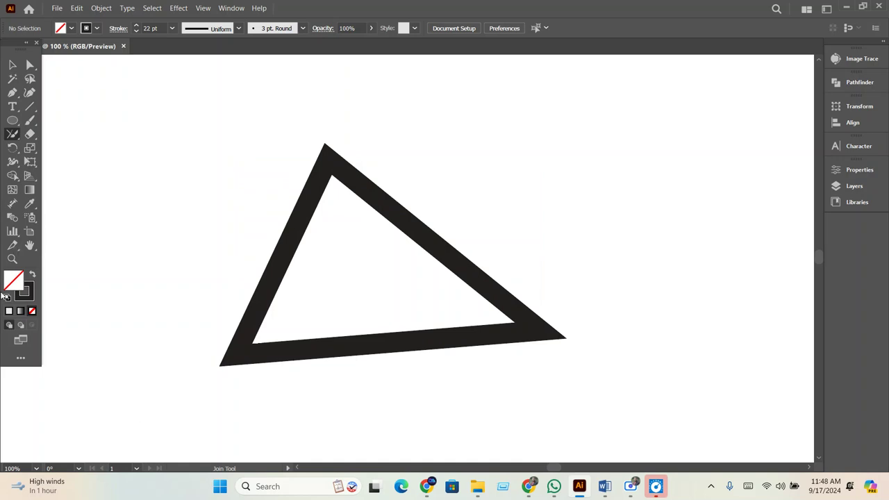
left_click(11, 68)
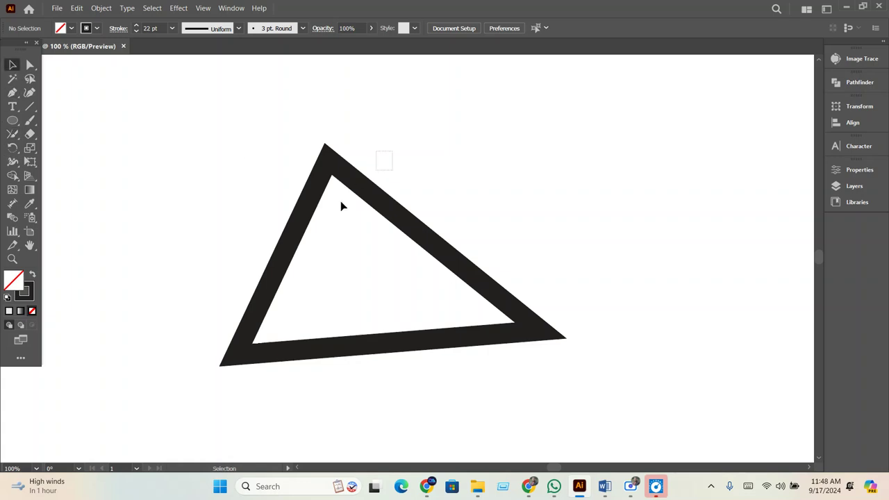
left_click_drag(340, 206, 267, 239)
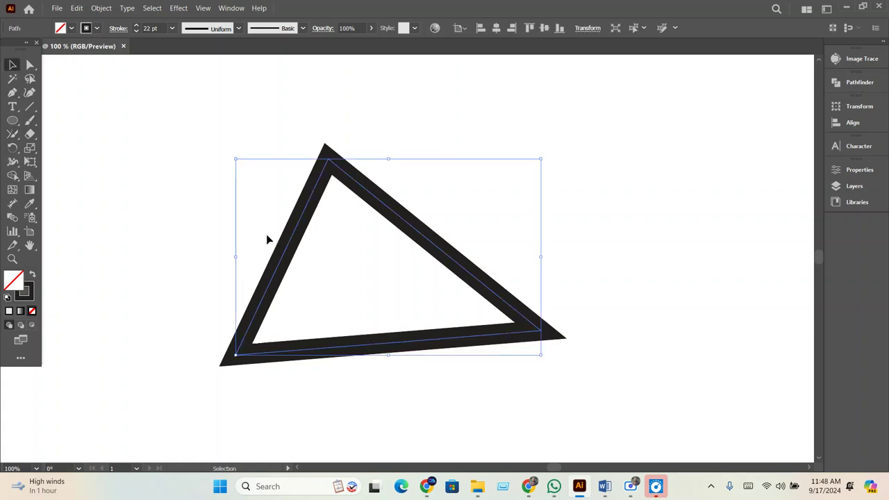
key("Delete")
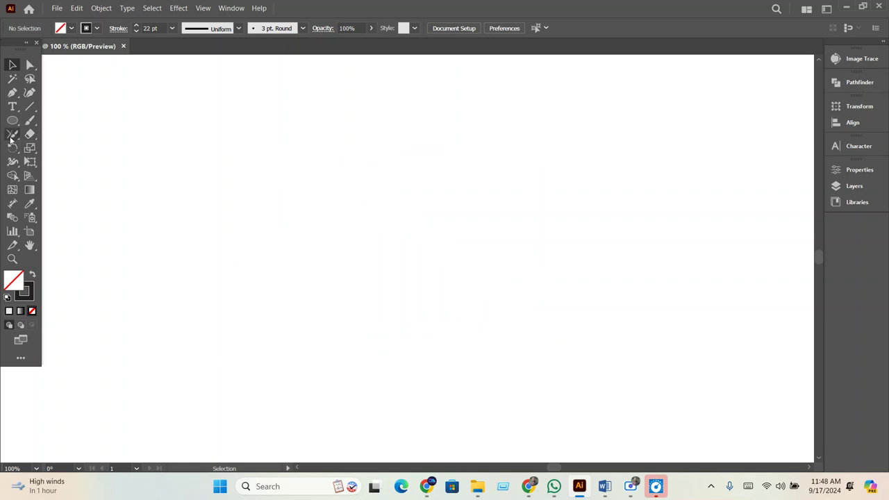
Draw a thick ring near the canvas centre and erase a band across its middle.
left_click(11, 132)
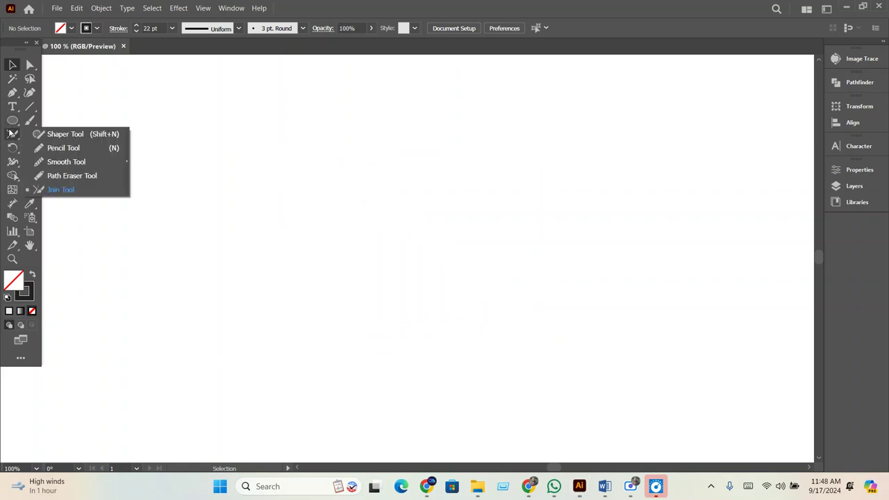
left_click(30, 135)
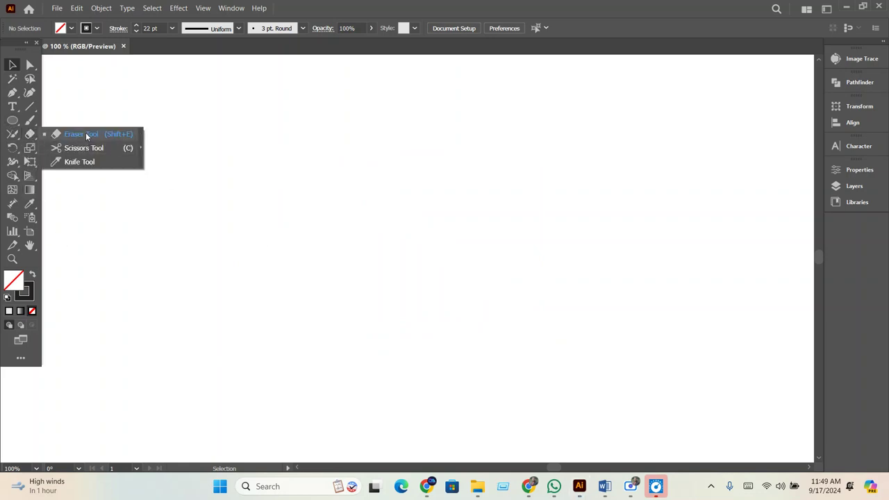
left_click(12, 120)
left_click_drag(418, 284, 483, 415)
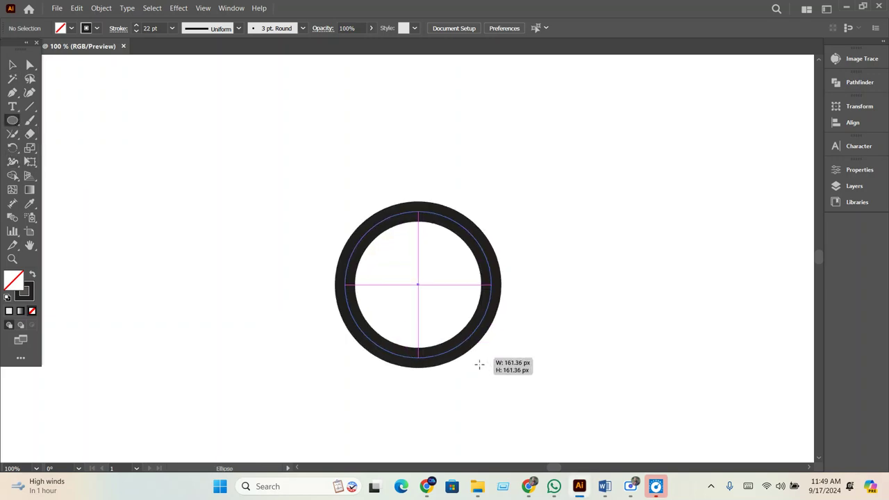
left_click(30, 134)
left_click_drag(223, 295, 577, 278)
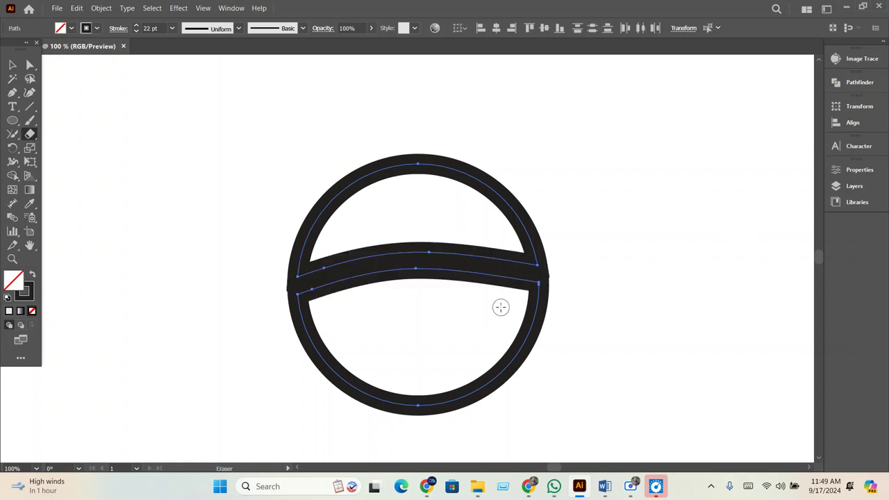
Move the ring's split halves apart, then delete both arc pieces.
left_click(13, 64)
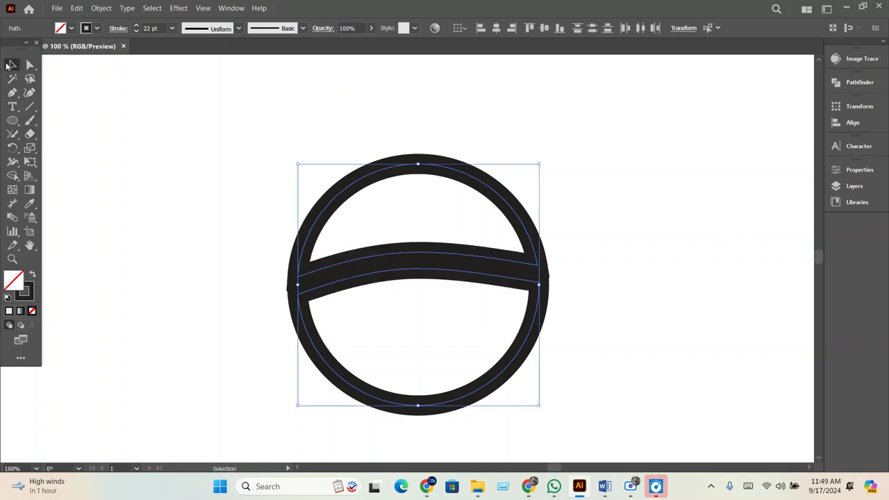
left_click_drag(381, 175, 216, 104)
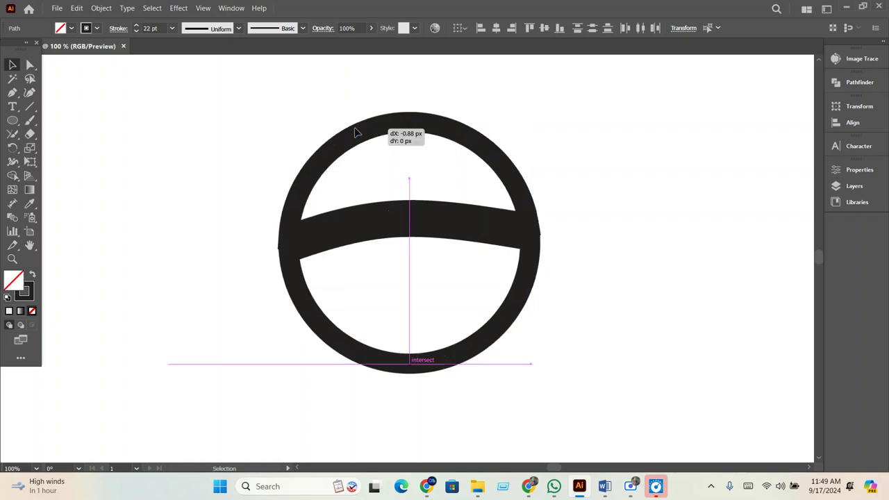
right_click(216, 105)
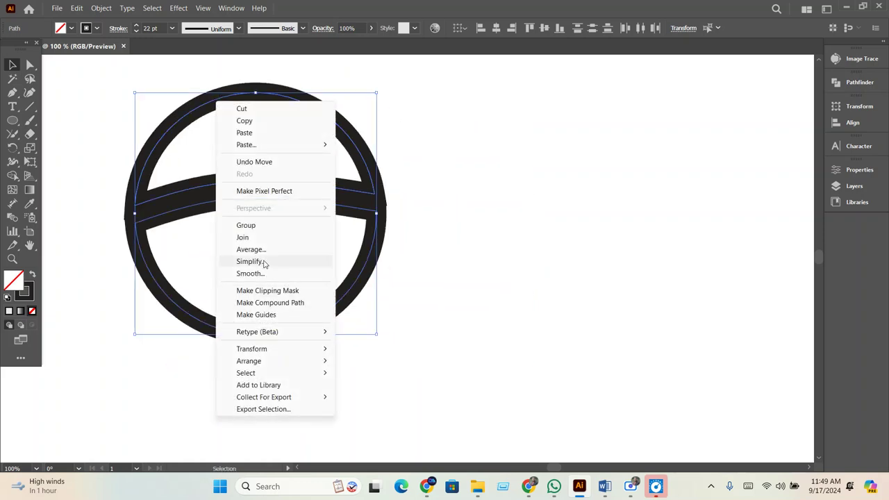
left_click(426, 256)
left_click(304, 198)
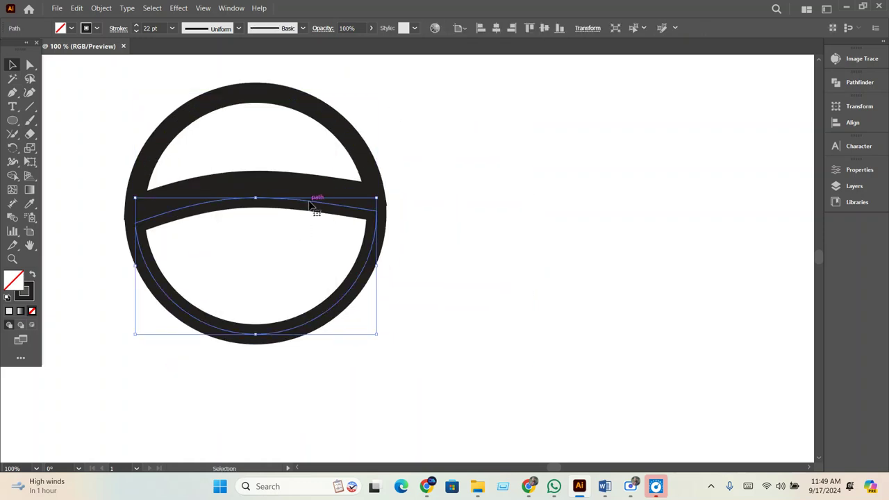
left_click_drag(314, 202, 643, 250)
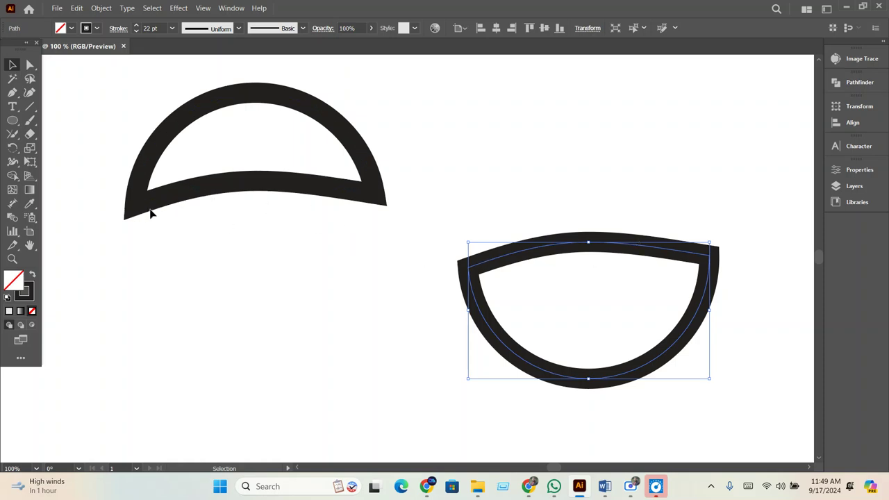
left_click_drag(318, 150, 617, 329)
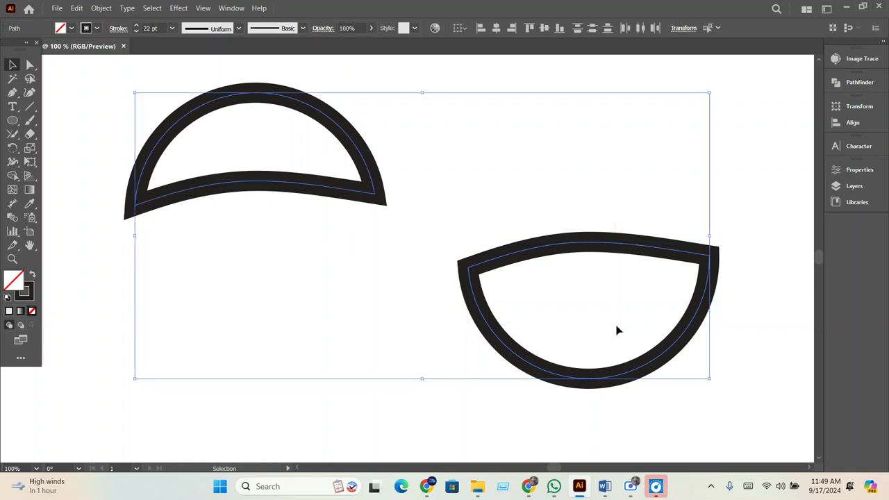
key("Delete")
Draw a solid black circle, then erase a strip across it and a notch at its top.
left_click(14, 123)
left_click_drag(329, 223, 402, 334)
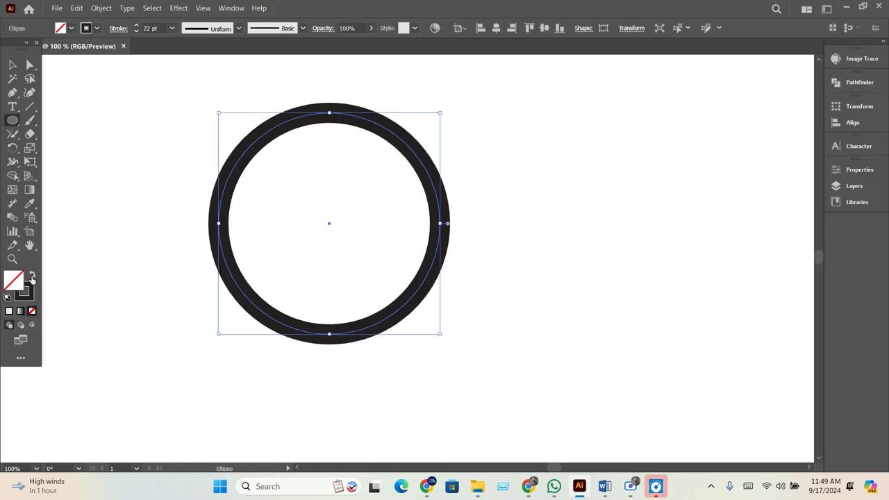
left_click(32, 275)
left_click(30, 134)
mouse_move(224, 279)
left_mouse_down()
mouse_move(261, 266)
mouse_move(471, 254)
left_mouse_up()
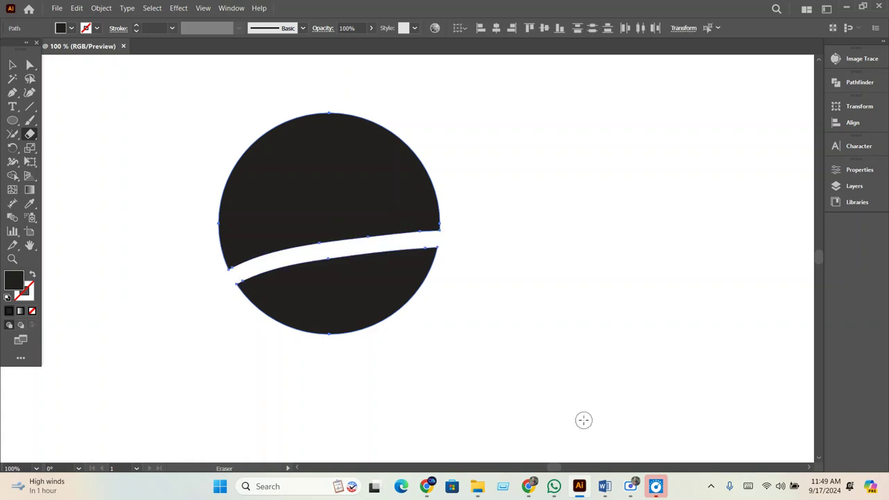
key("bracketright")
key("bracketright")
key("bracketright")
key("bracketright")
key("bracketright")
key("bracketright")
key("bracketleft")
key("bracketleft")
key("bracketleft")
key("bracketleft")
key("bracketleft")
left_click_drag(324, 77, 332, 187)
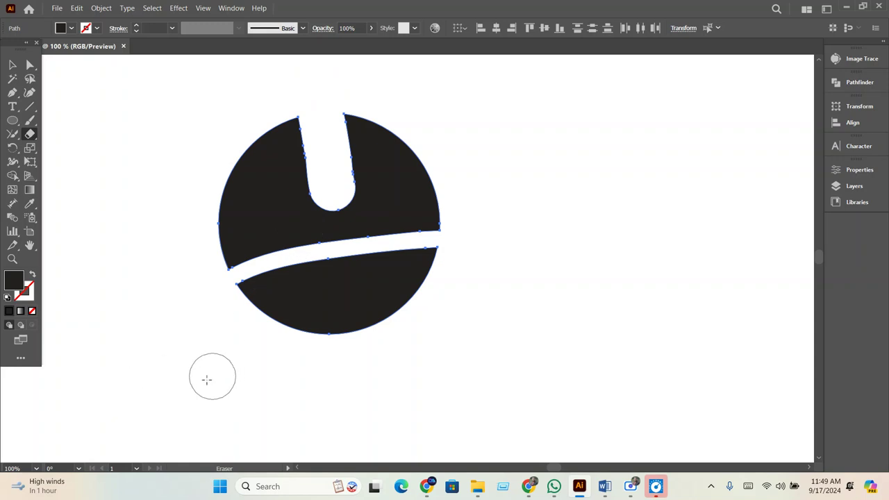
Select the erased black circle and delete it.
left_click(13, 65)
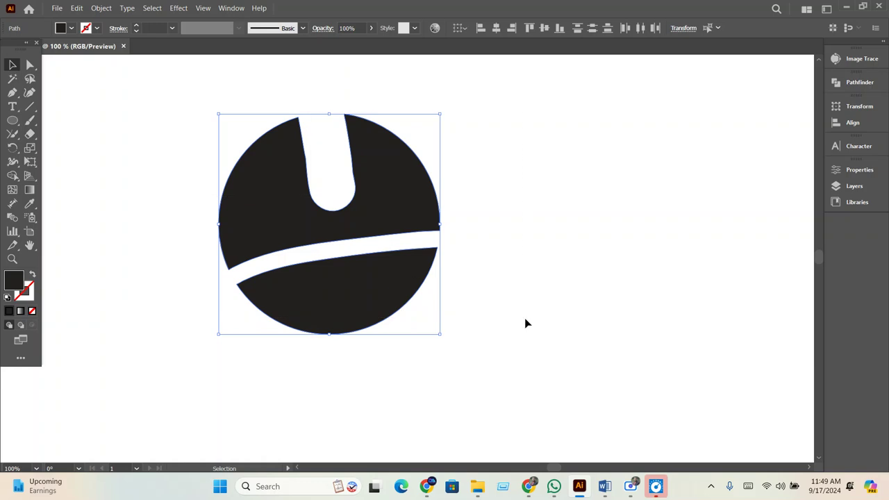
key("Delete")
left_click(12, 120)
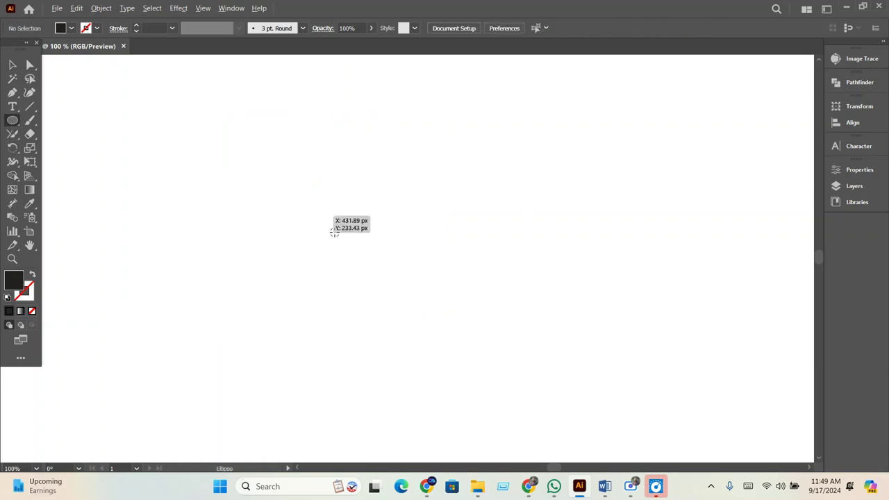
Draw a black circle and set the eraser to angle -46°, roundness 81% and a larger size.
left_click_drag(356, 245, 471, 360)
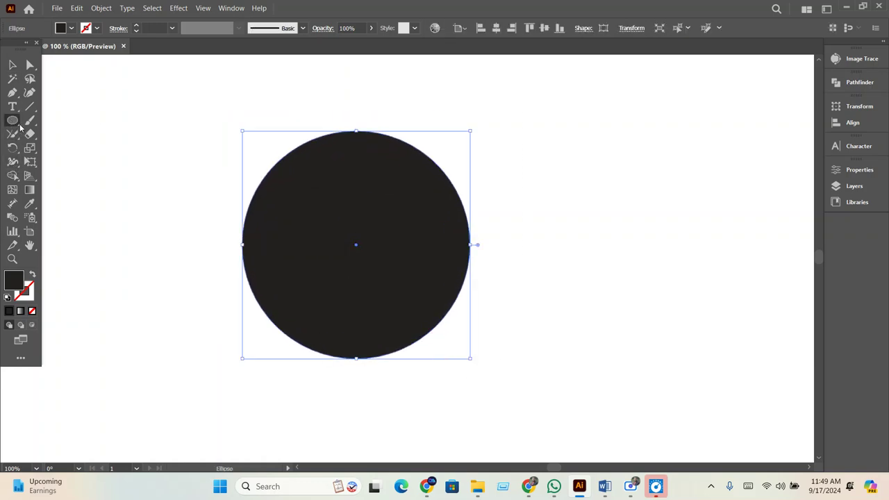
double_click(30, 134)
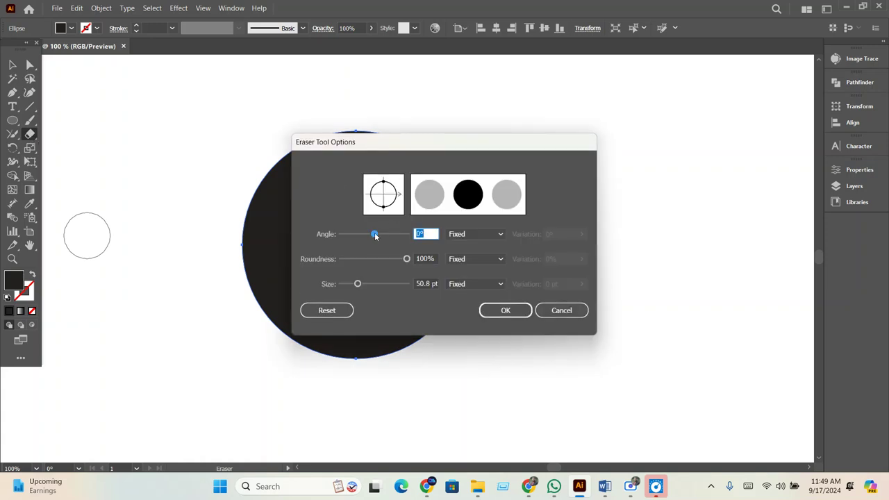
mouse_move(377, 237)
left_mouse_down()
mouse_move(368, 239)
mouse_move(395, 261)
left_mouse_up()
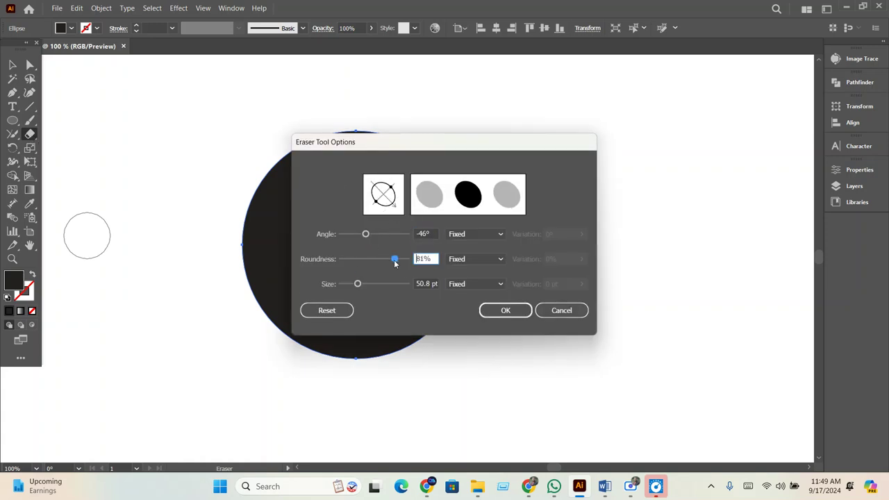
left_click_drag(358, 285, 370, 284)
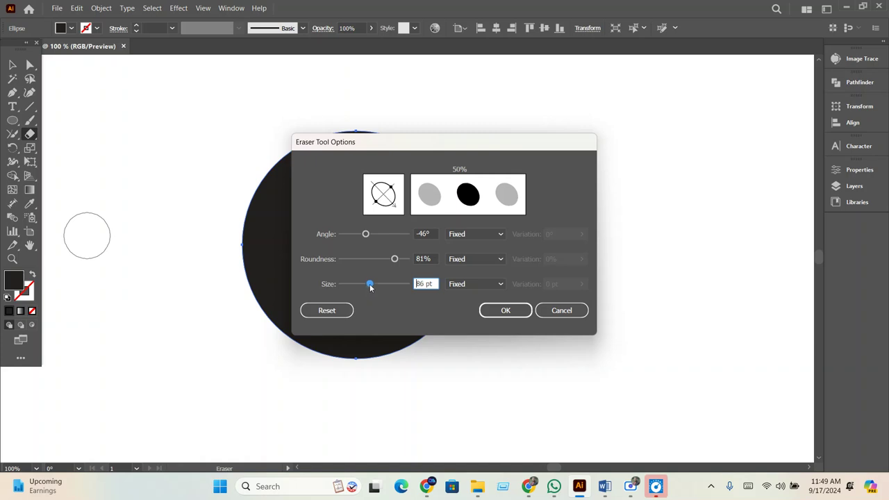
left_click(506, 311)
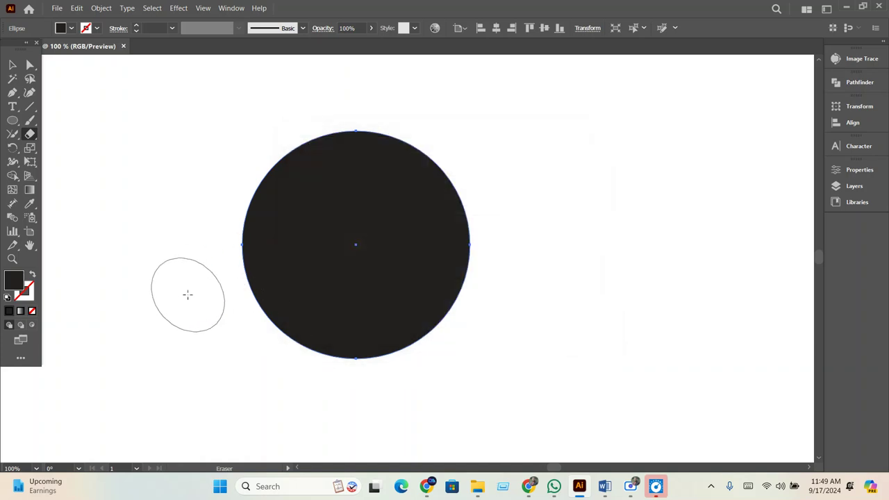
Erase a band across the circle, undo it, then cut a slanted gap with a smaller eraser.
left_click_drag(216, 231, 551, 213)
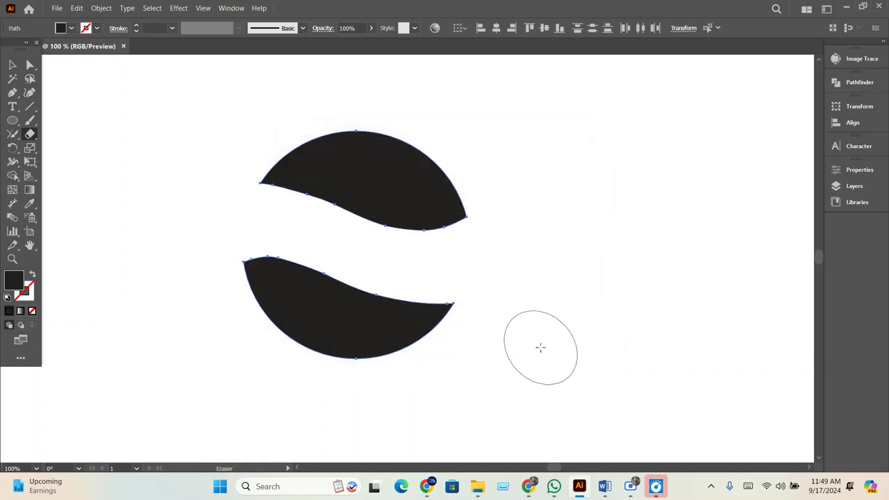
key("ctrl+z")
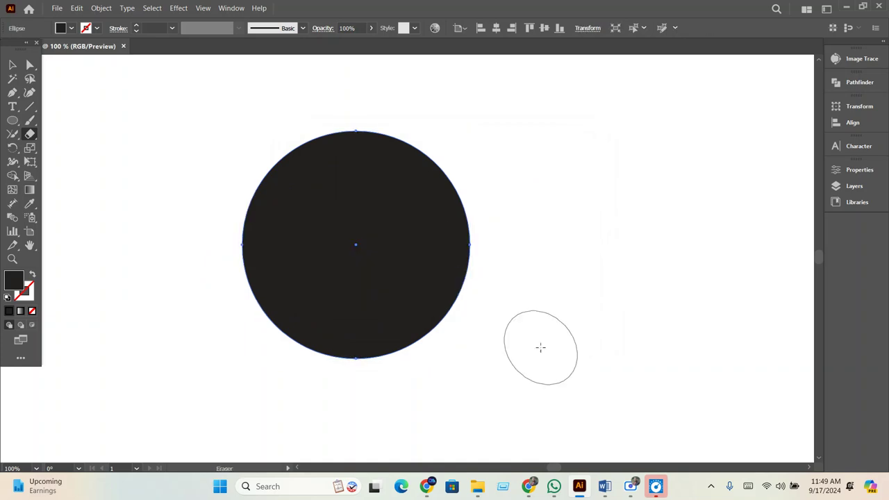
key("bracketleft")
key("bracketleft")
key("bracketleft")
key("bracketleft")
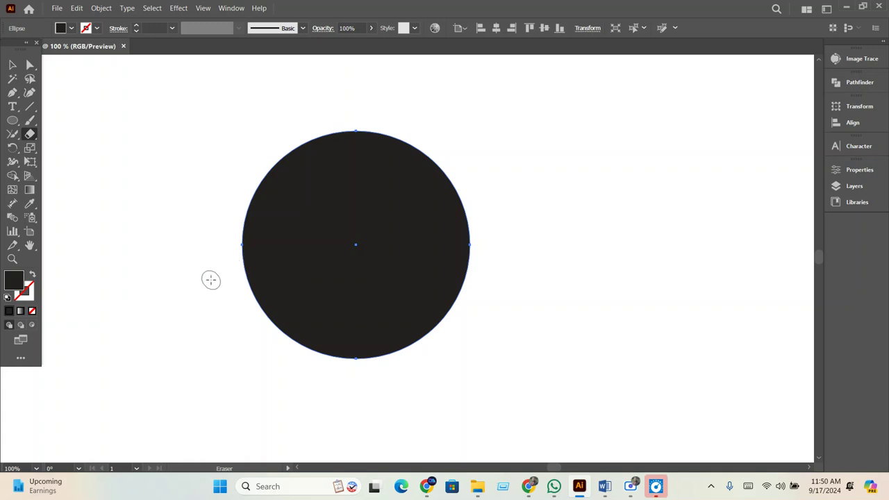
left_click_drag(236, 236, 519, 237)
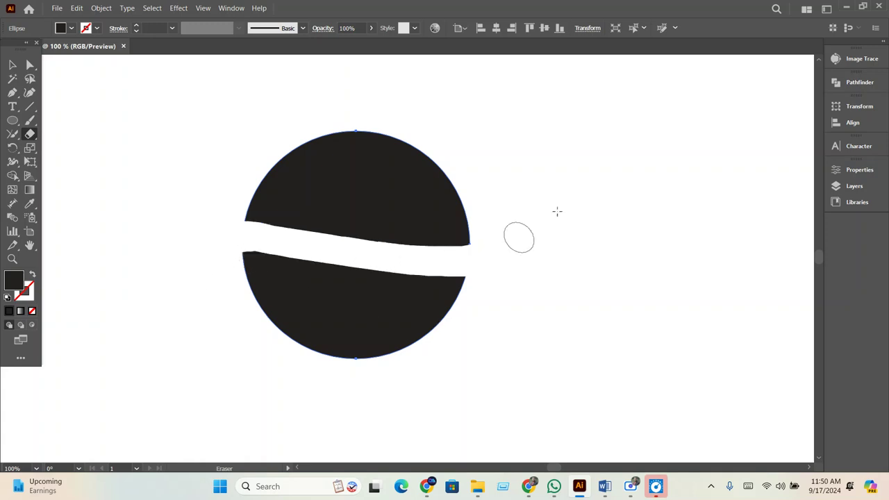
Select both pieces of the split circle and delete them.
left_click(10, 66)
left_click(157, 189)
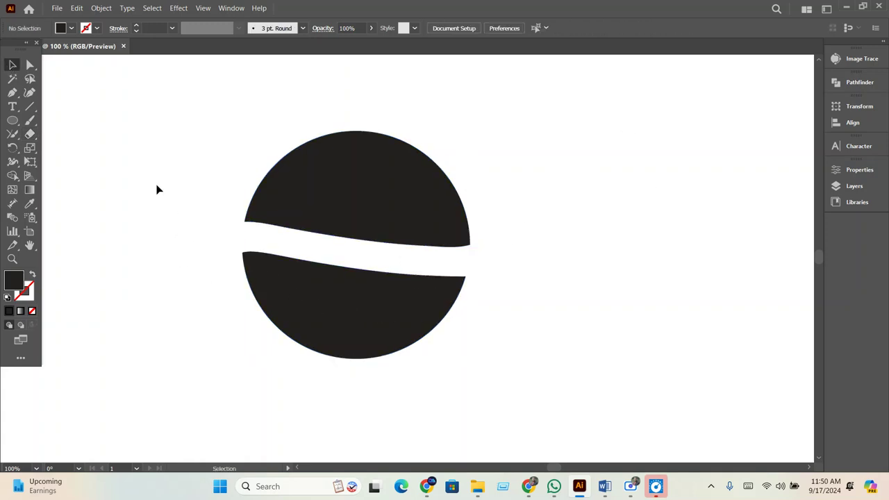
left_click_drag(157, 189, 416, 325)
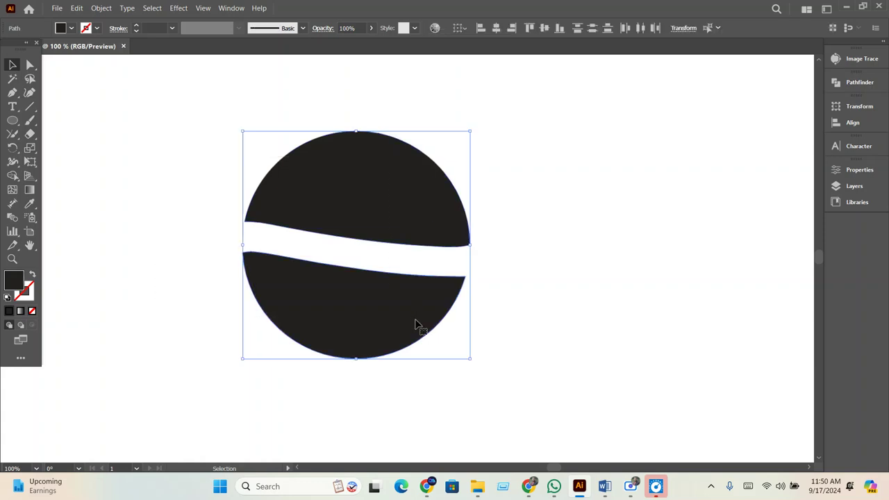
key("Delete")
left_click(30, 134)
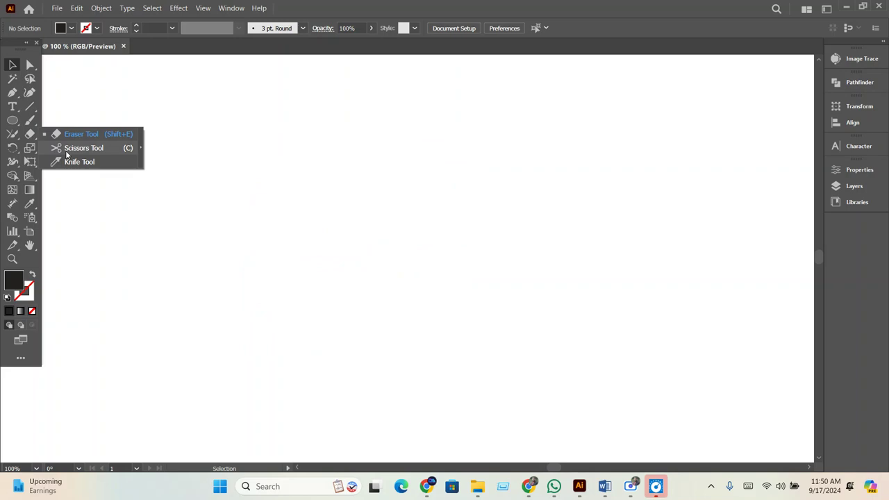
Draw a circle and make it unfilled with a 14 pt black stroke.
left_click(12, 121)
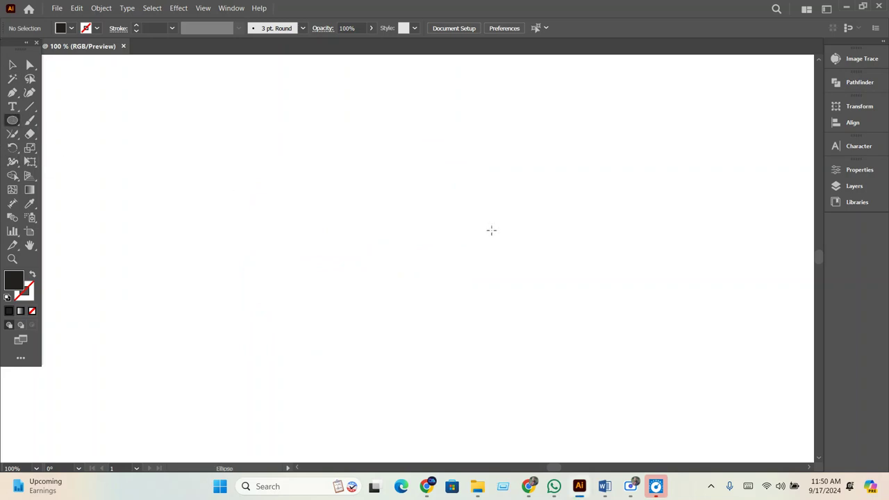
left_click_drag(395, 242, 500, 346)
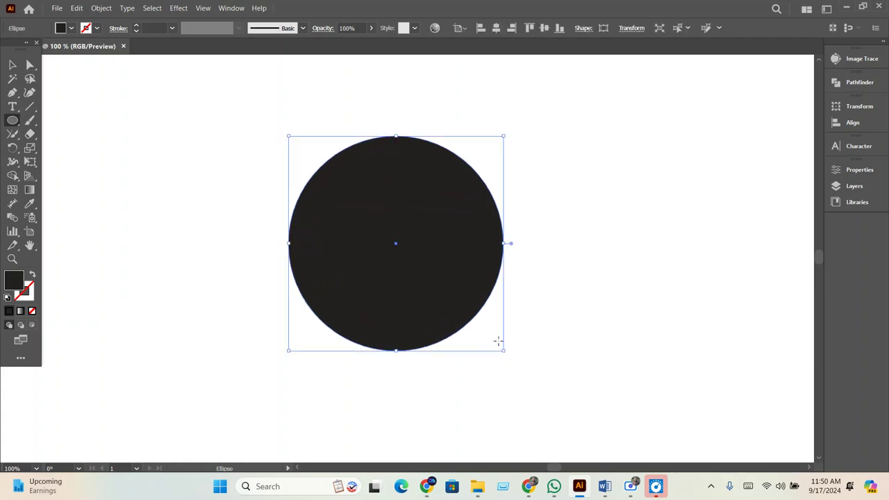
left_click(31, 275)
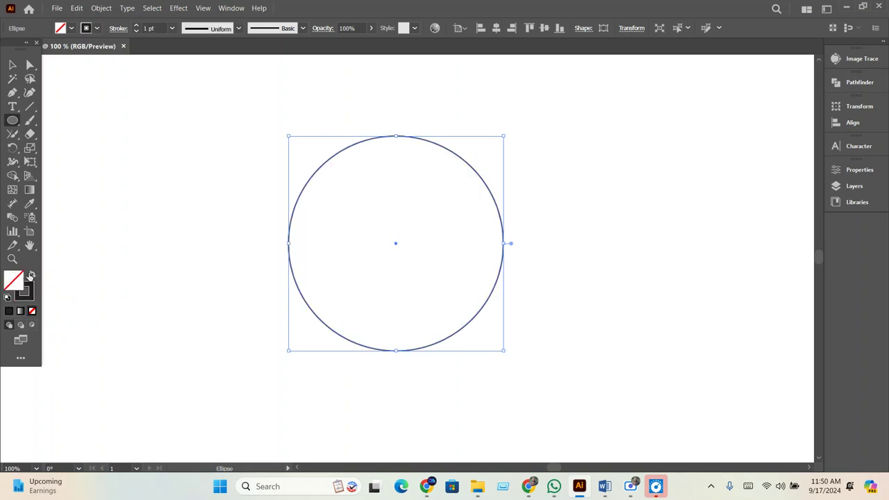
left_click(151, 27)
key("Up")
key("Up")
key("Up")
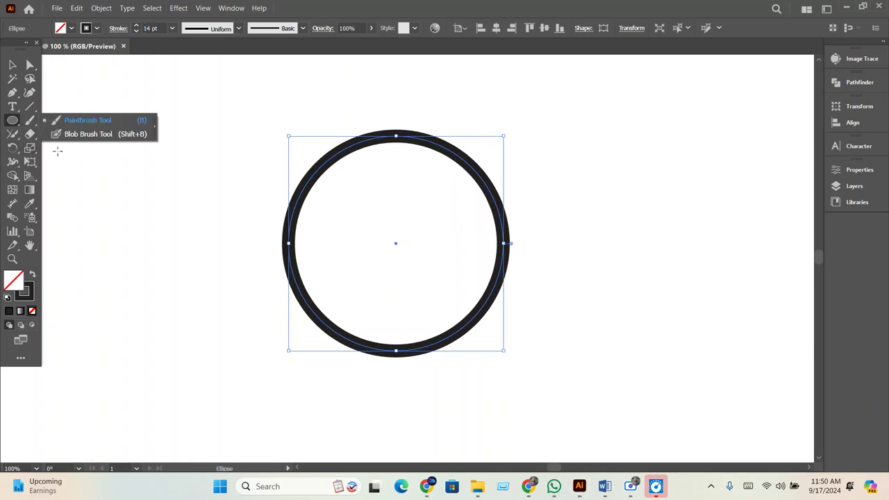
Cut the ring with the Scissors tool at its left and right points.
left_click(31, 141)
left_click(83, 148)
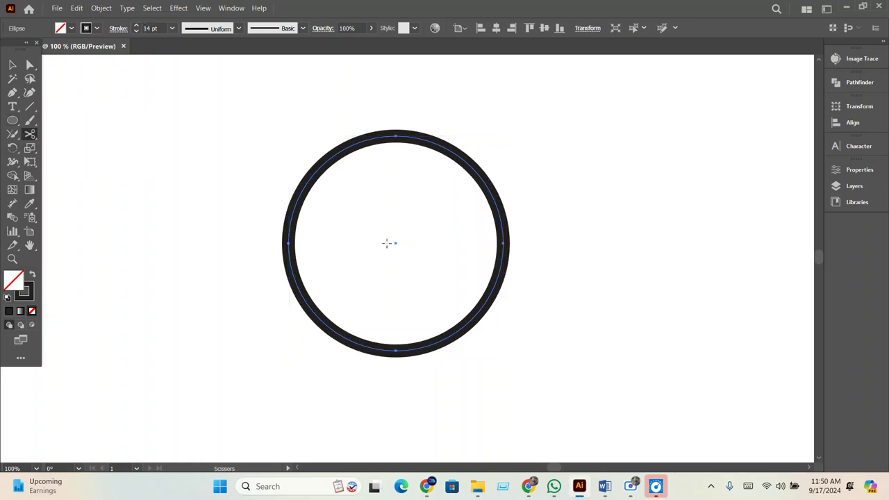
left_click(289, 243)
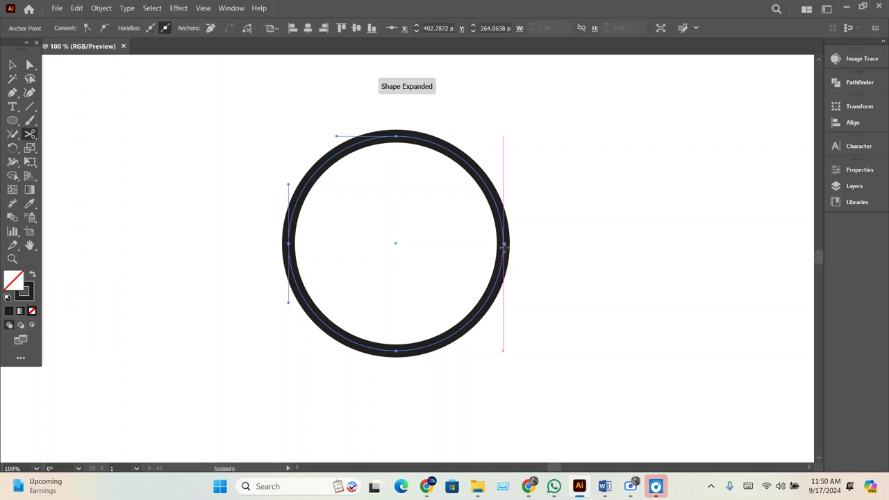
left_click(503, 243)
Move the upper half-ring right so its end meets the lower arc.
left_click(12, 64)
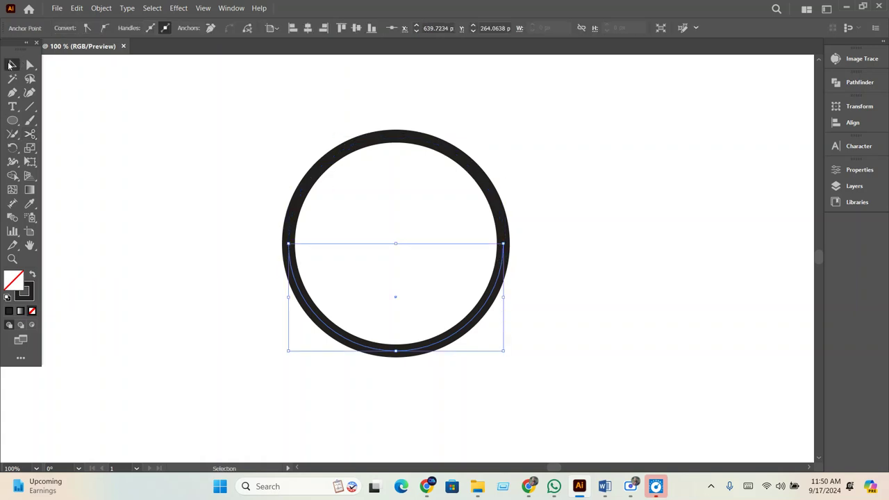
left_click_drag(403, 142, 619, 142)
scroll(542, 269, "up", 3)
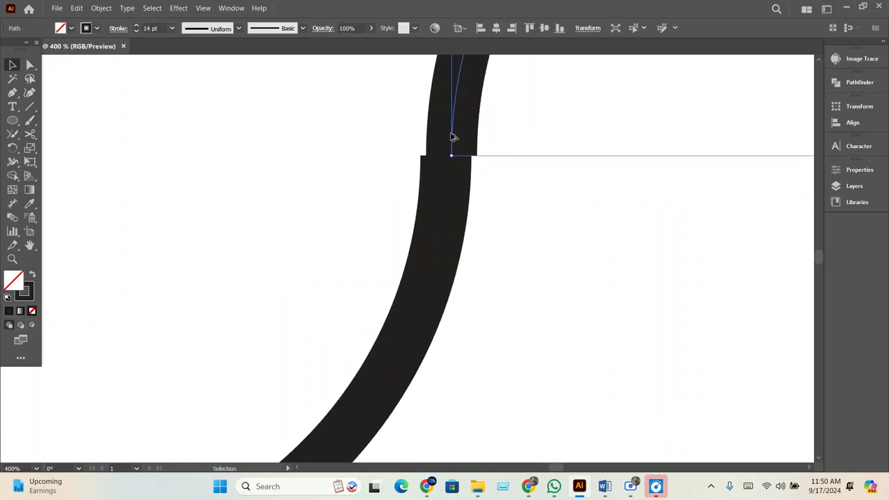
scroll(453, 137, "up", 3)
left_click_drag(457, 138, 434, 140)
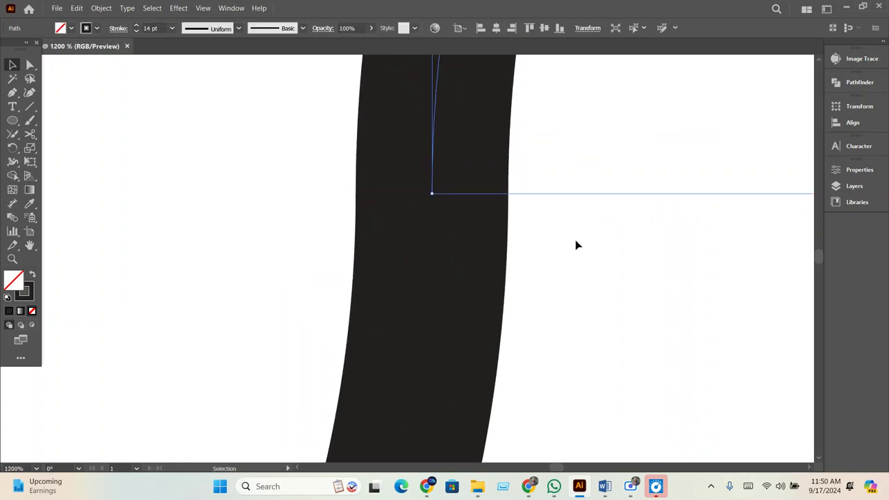
Join the two arcs into a single S-curve with the Join tool.
left_click_drag(575, 244, 296, 131)
left_click(15, 136)
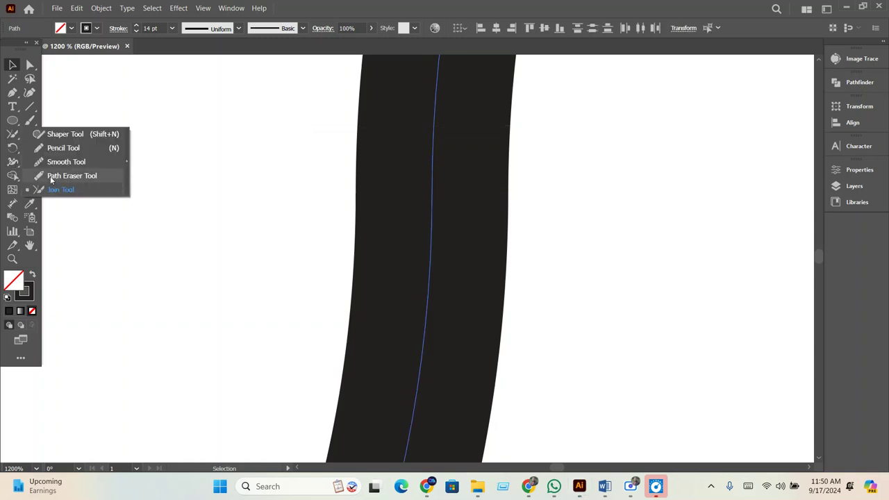
left_click(60, 189)
left_click_drag(433, 151, 432, 253)
Smooth the kink in the middle of the S-curve with the Smooth tool.
left_click(12, 65)
key("ctrl+minus")
key("ctrl+minus")
key("ctrl+minus")
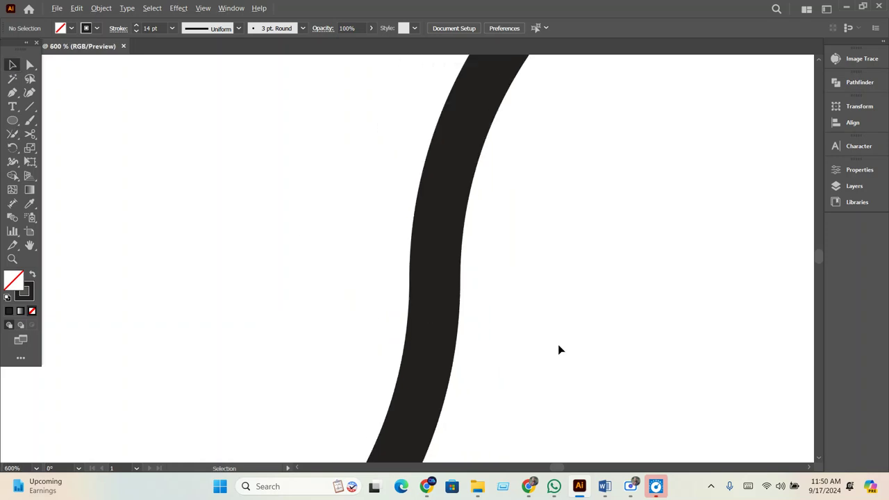
left_click(463, 244)
key("ctrl+minus")
key("ctrl+minus")
left_click(501, 241)
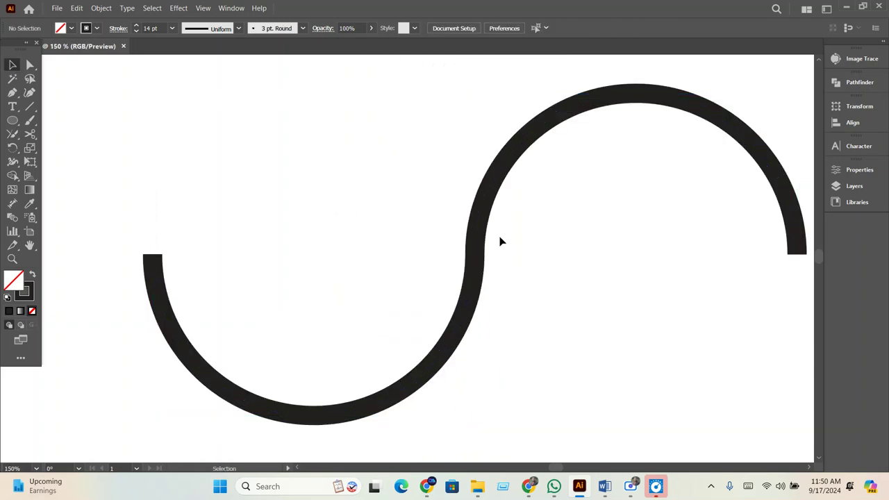
left_click(492, 201)
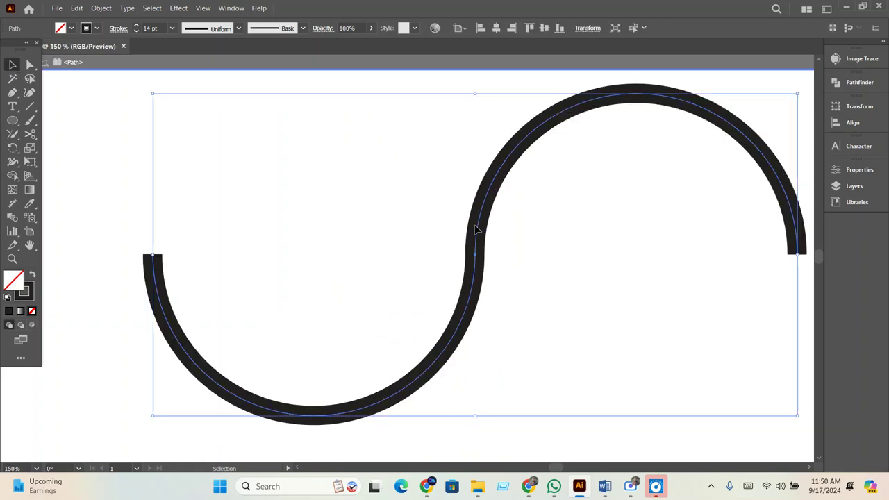
left_click(12, 135)
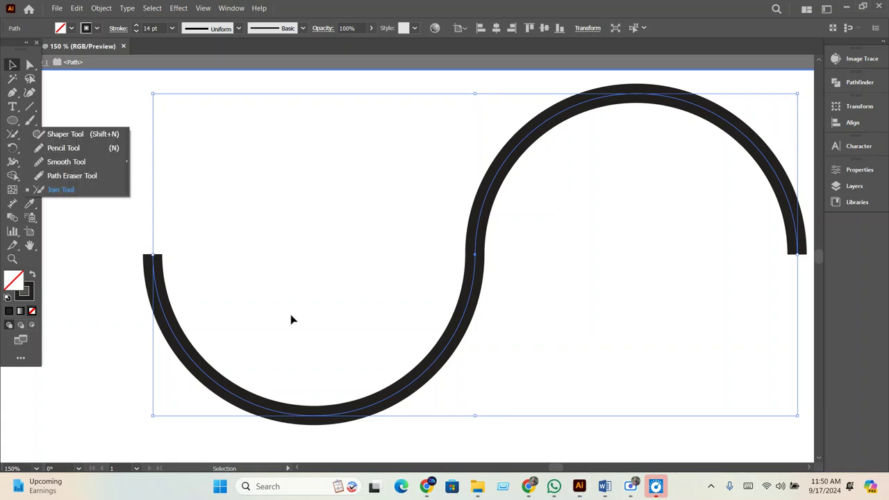
left_click(62, 162)
left_click_drag(479, 212, 483, 238)
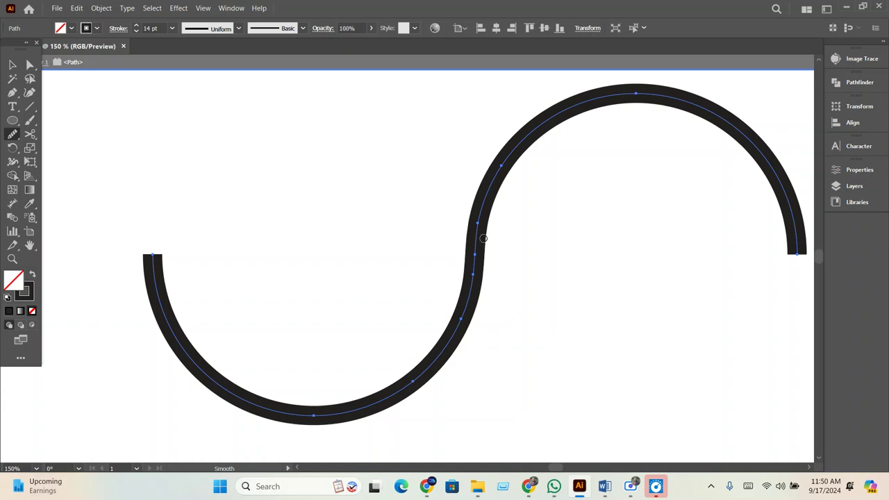
left_click_drag(477, 285, 469, 305)
Give the thick S-curve a tapered width profile, then the elliptical one.
left_click(12, 65)
left_click_drag(344, 255, 429, 302)
left_click(464, 285)
left_click(205, 29)
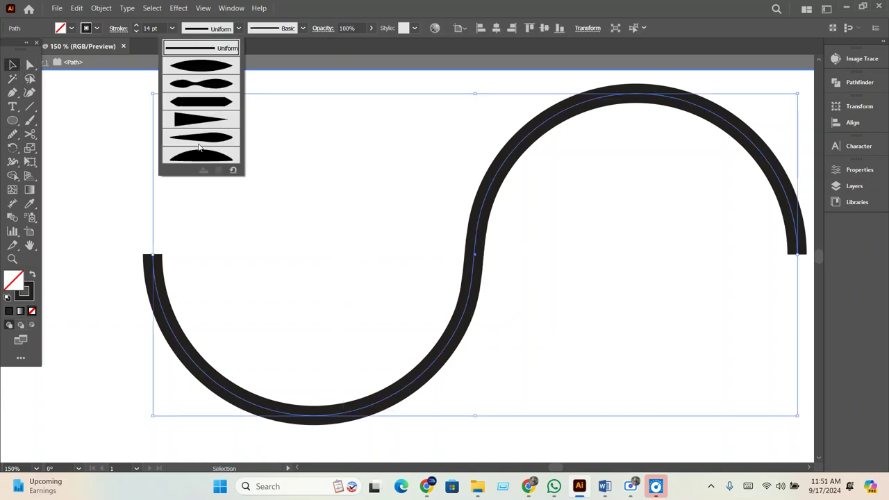
left_click(194, 123)
left_click(207, 28)
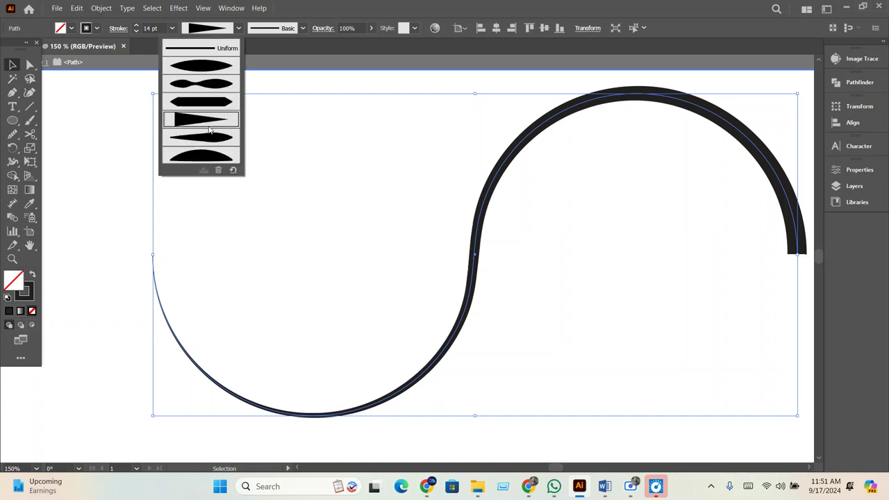
left_click(197, 67)
Marquee-select the S-curve and delete it.
left_click_drag(288, 197, 698, 390)
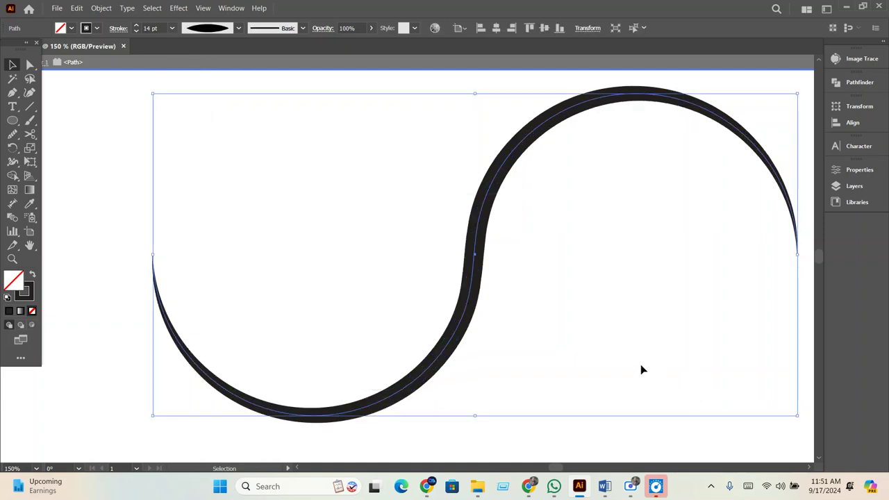
left_click_drag(613, 358, 264, 208)
key("Delete")
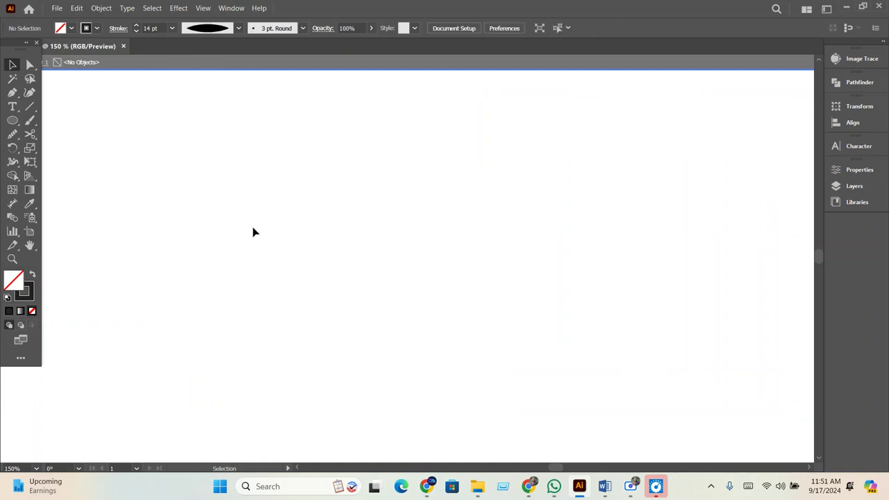
left_click(12, 123)
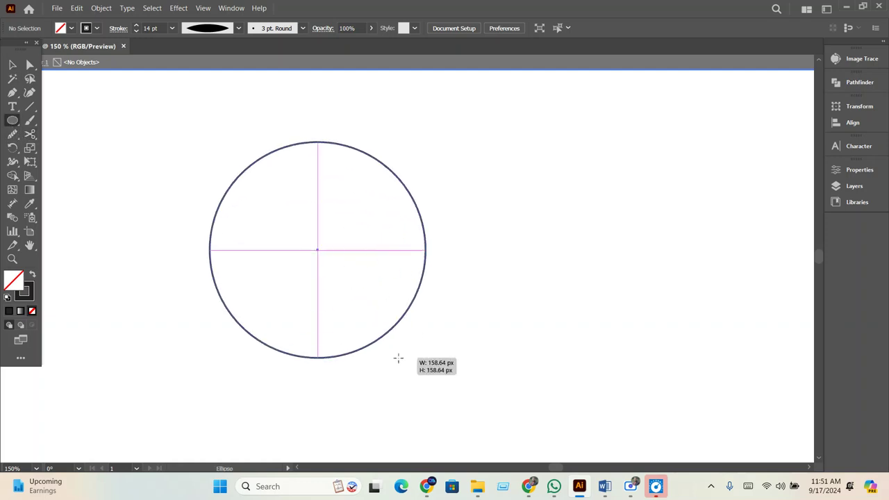
left_click_drag(313, 250, 425, 357)
left_click(32, 275)
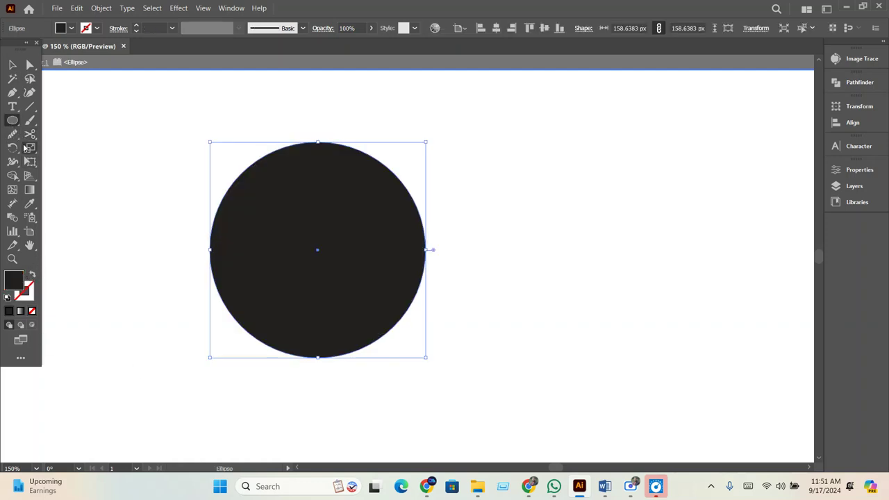
left_click(29, 134)
left_click(317, 141)
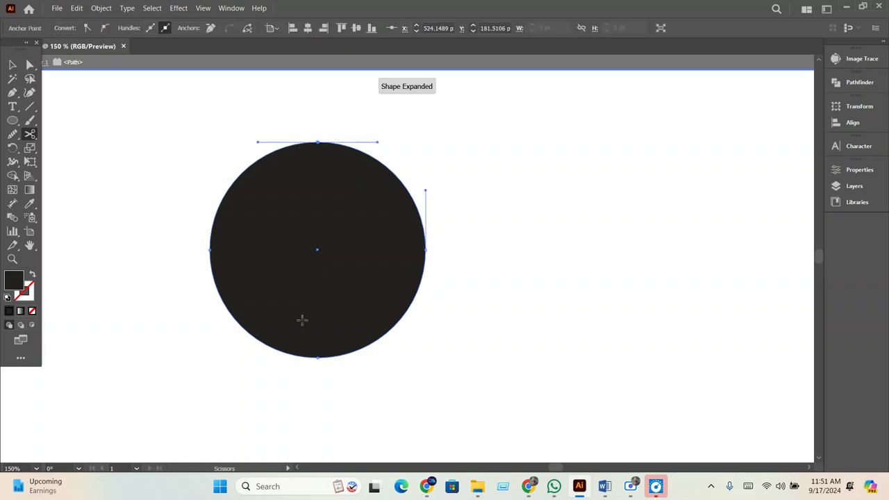
left_click(319, 357)
key("v")
left_click_drag(387, 252, 476, 251)
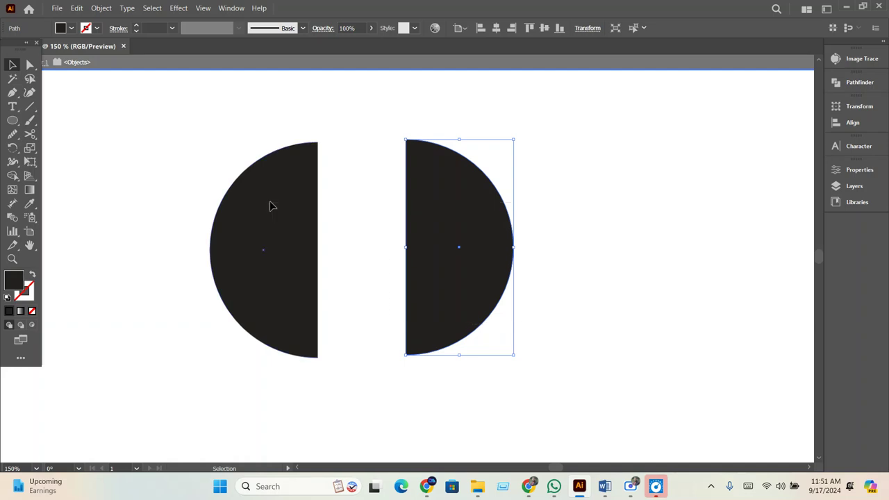
key("Delete")
left_click(30, 134)
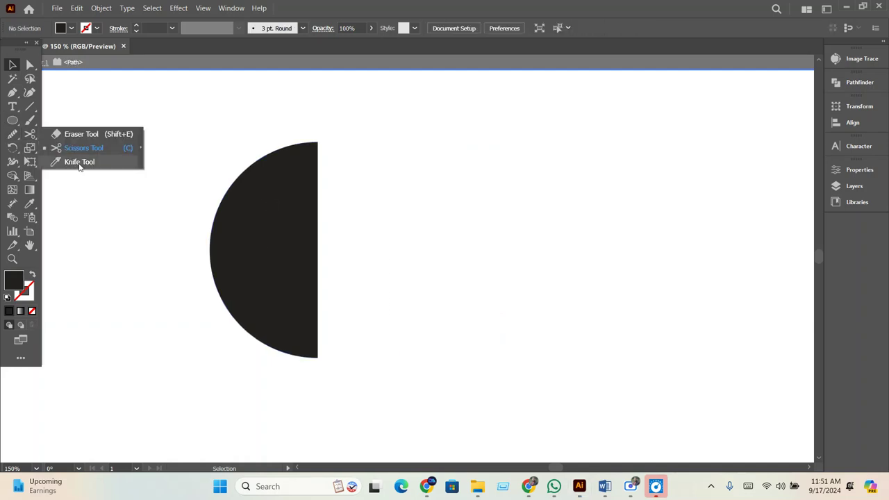
left_click(10, 65)
left_click_drag(213, 155, 383, 321)
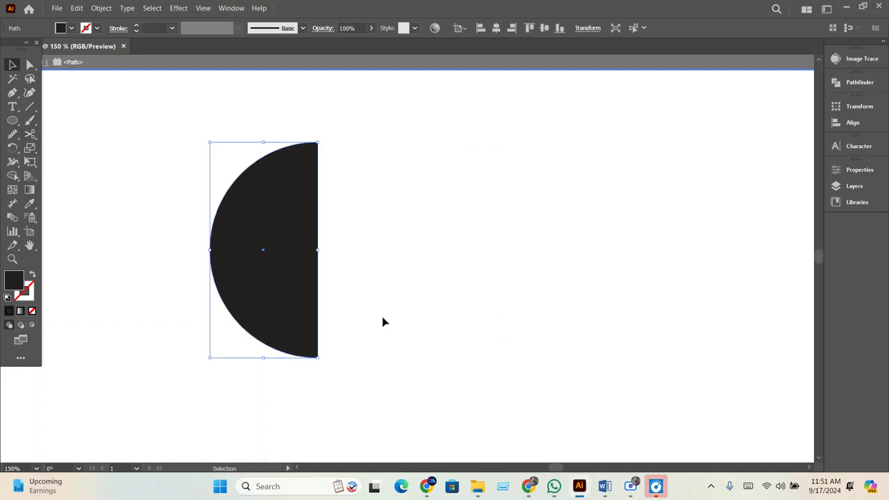
key("Delete")
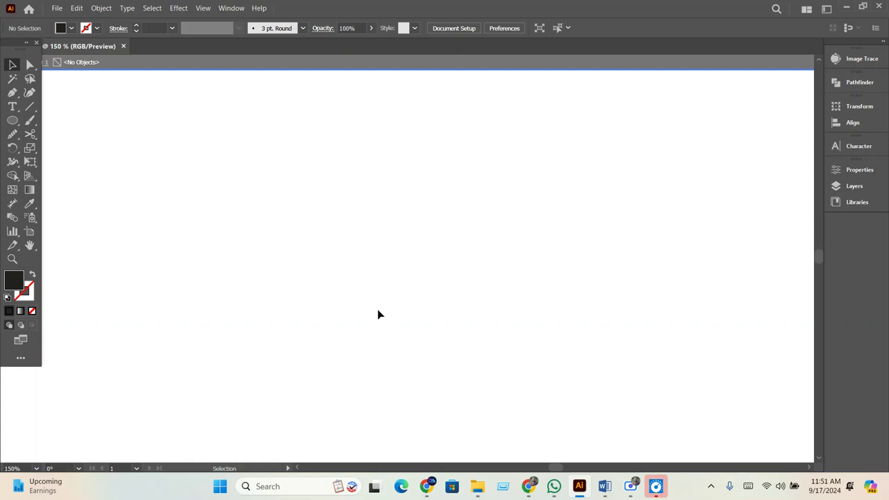
Draw an unfilled circle with a 21 pt black stroke.
left_click(13, 121)
left_click_drag(328, 262, 403, 383)
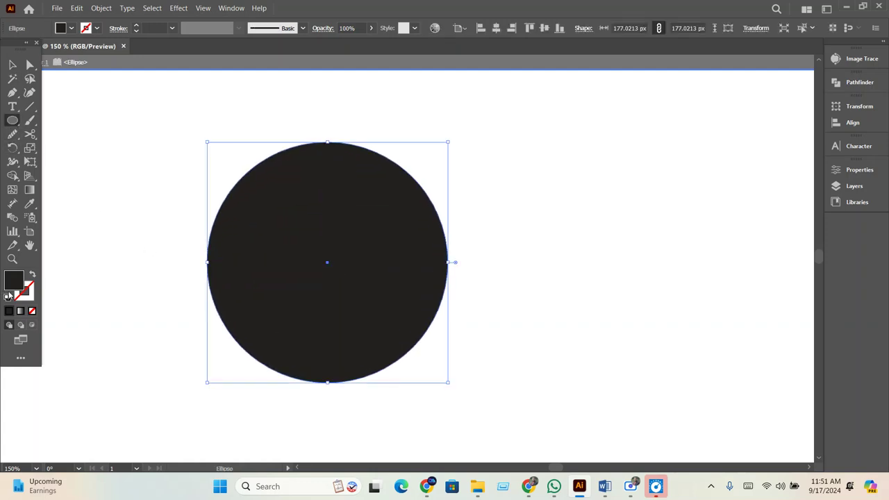
left_click(31, 275)
left_click(160, 28)
key("Up")
key("Up")
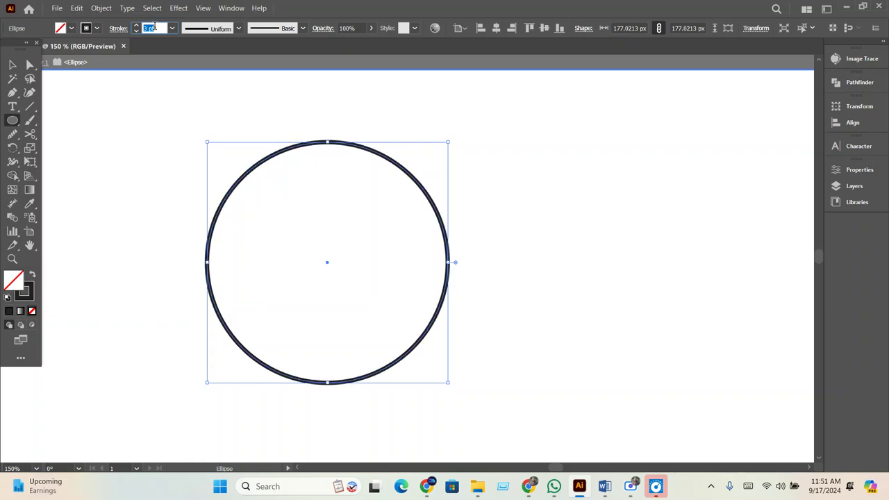
key("Up")
key("Up")
key("Up")
key("Up")
key("Up")
key("Up")
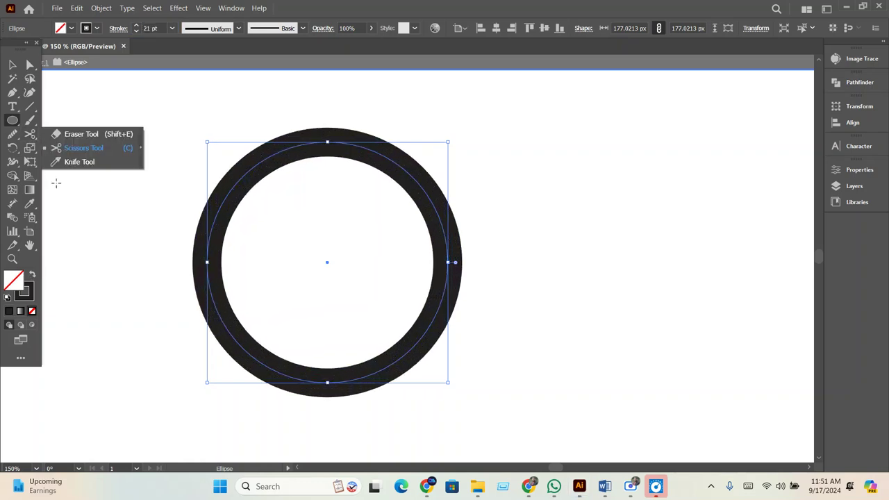
Slice a wavy line across the ring with the Knife tool.
left_click_drag(32, 138, 80, 161)
mouse_move(124, 312)
left_mouse_down()
mouse_move(438, 314)
mouse_move(655, 242)
left_mouse_up()
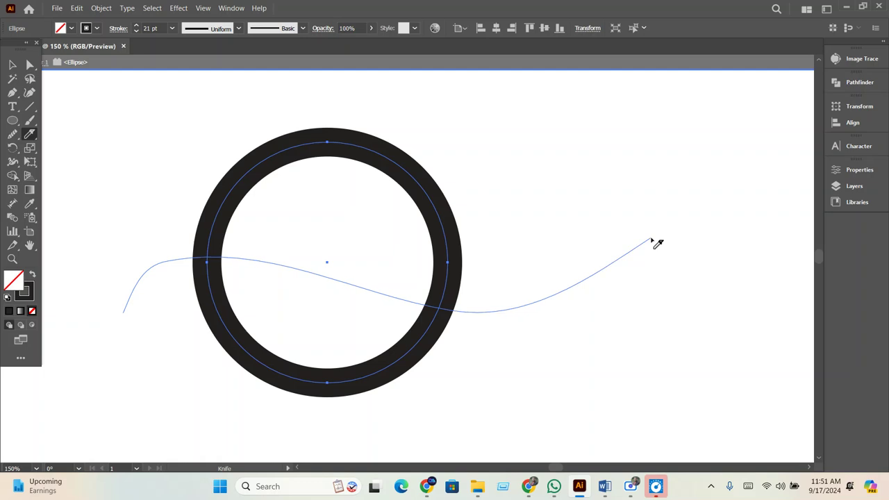
key("v")
Shift the ring's top half up and right so it sits offset from the bottom half.
left_click(365, 148)
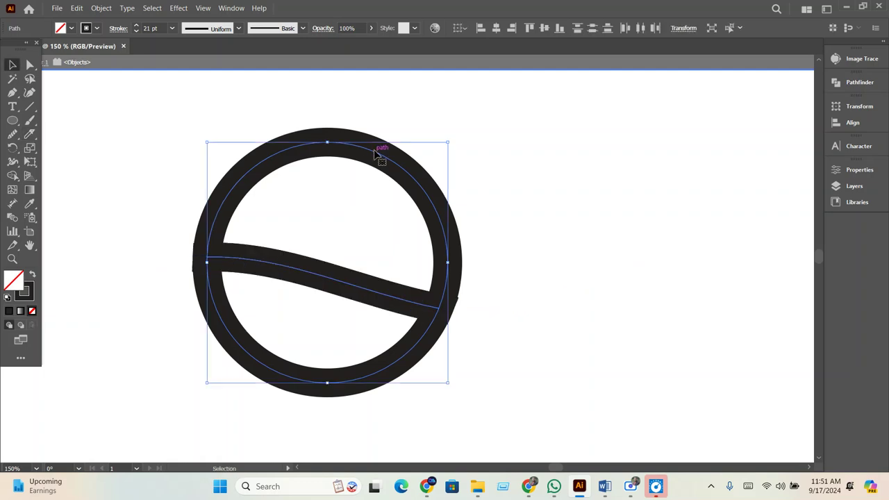
left_click_drag(378, 154, 388, 119)
right_click(387, 118)
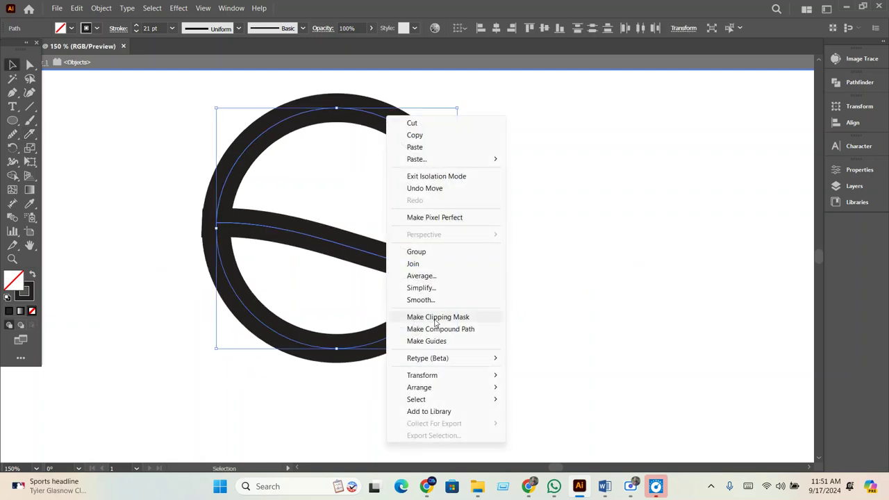
left_click(576, 276)
left_click(342, 250)
double_click(342, 251)
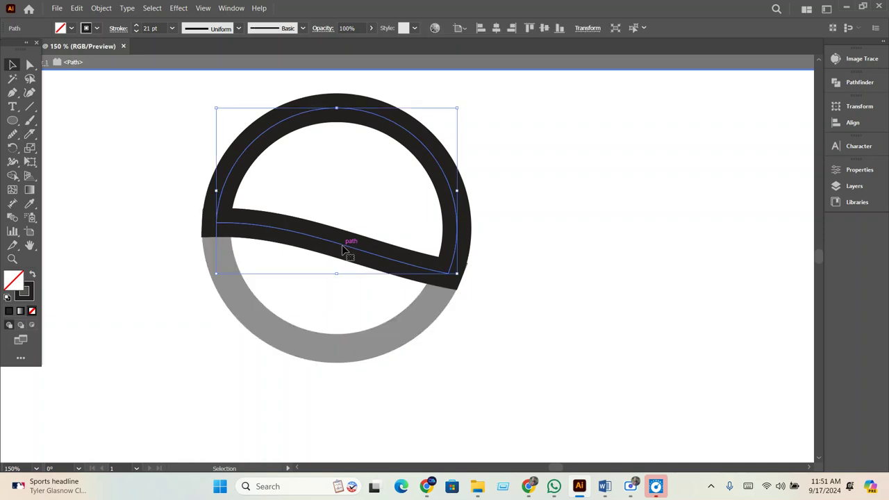
left_click_drag(341, 251, 376, 211)
double_click(582, 329)
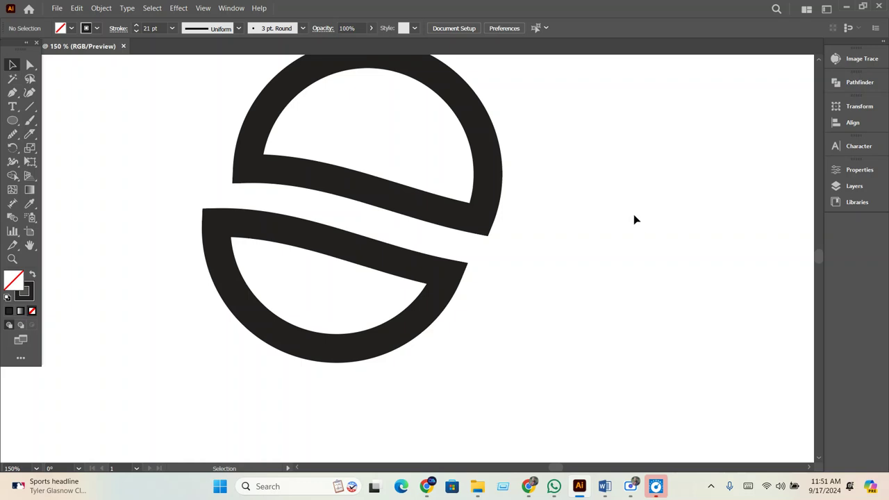
Slice the lower half with a curved Knife cut and pull the cut piece right.
left_click(30, 134)
mouse_move(261, 408)
left_mouse_down()
mouse_move(271, 354)
mouse_move(334, 304)
mouse_move(366, 250)
mouse_move(357, 215)
mouse_move(328, 200)
left_mouse_up()
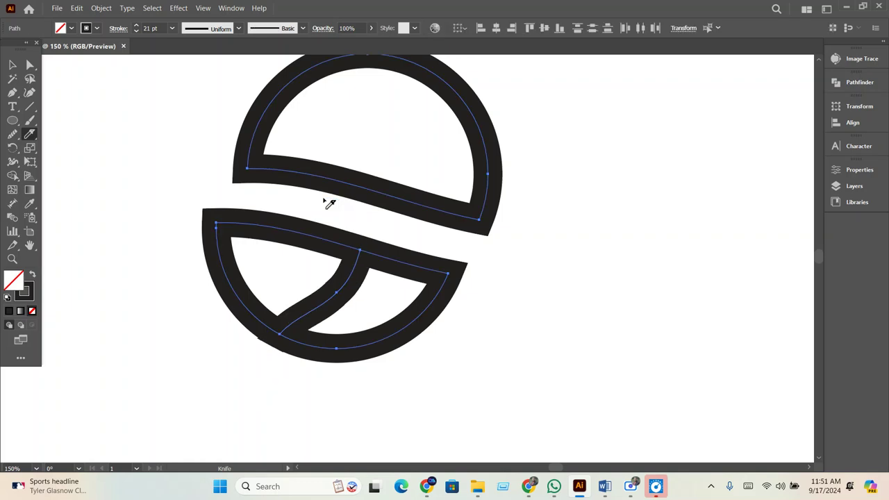
key("v")
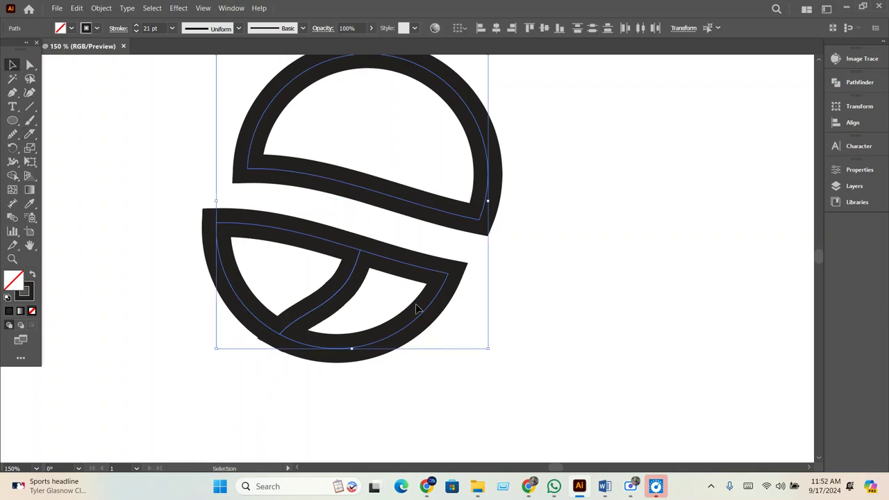
mouse_move(341, 294)
left_mouse_down()
mouse_move(388, 303)
mouse_move(388, 351)
left_mouse_up()
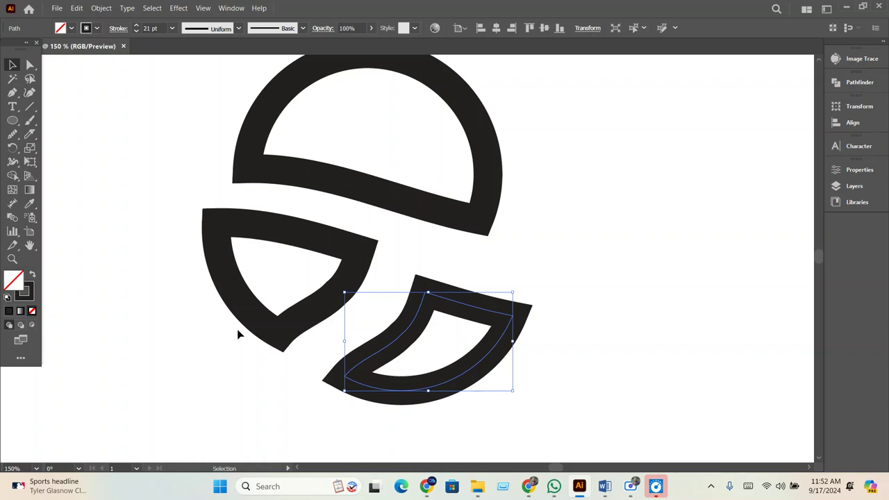
Delete both lower pieces and then the remaining top arc.
left_click(356, 273)
left_click_drag(634, 221, 218, 342)
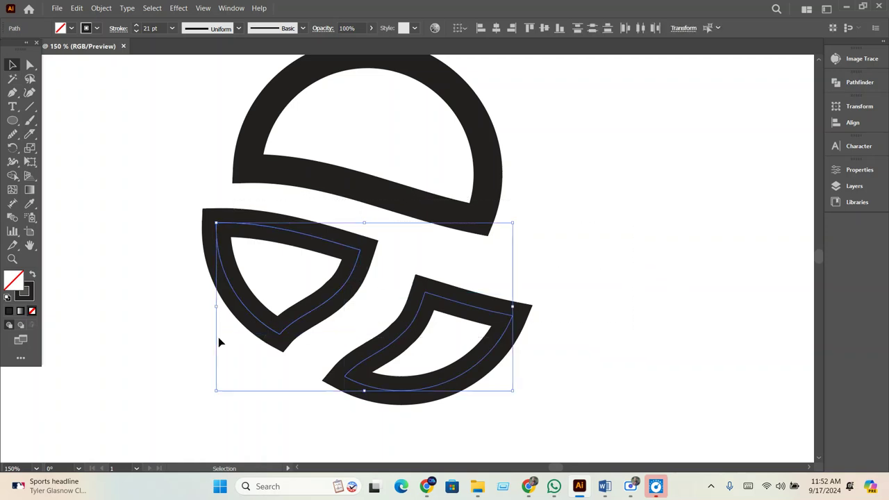
key("Delete")
left_click_drag(449, 362, 559, 80)
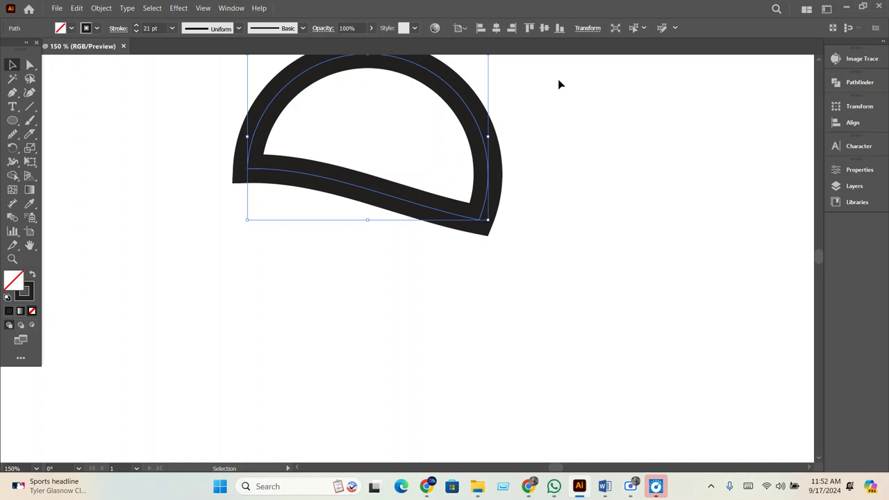
key("Delete")
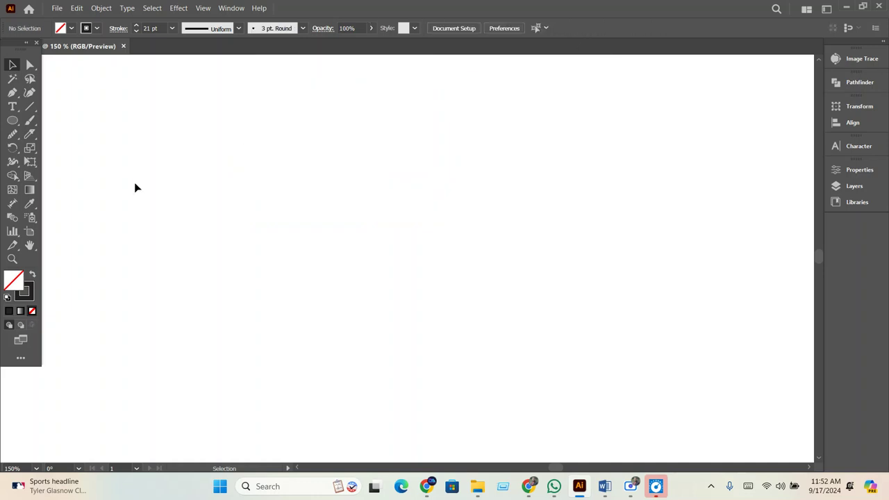
Browse the Knife and Rotate tool flyouts, then zoom out to 50% to show the whole artboard.
left_click(30, 134)
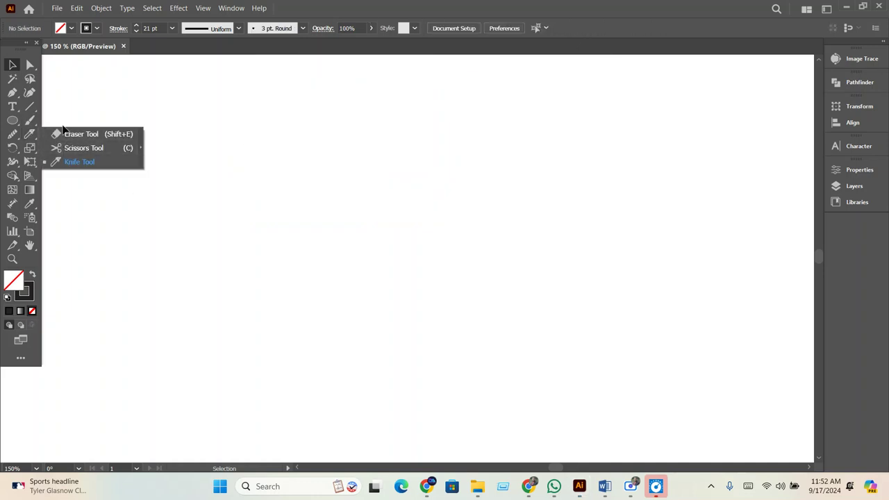
left_click(79, 162)
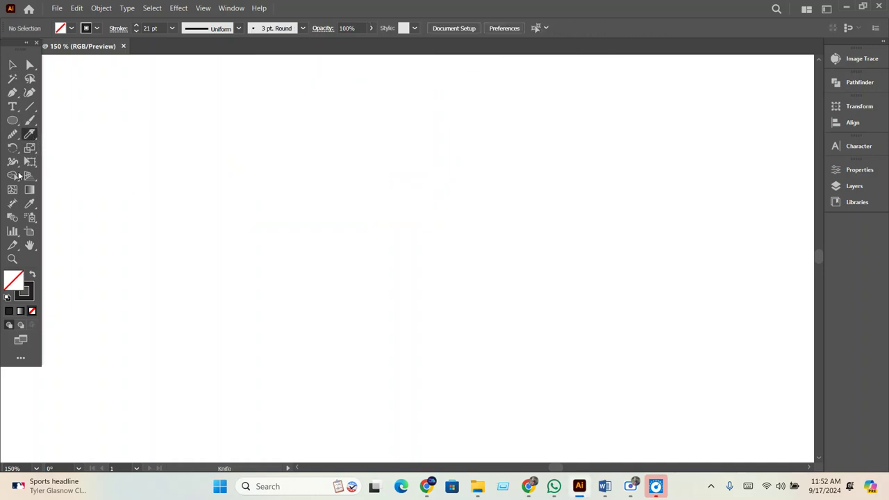
right_click(13, 148)
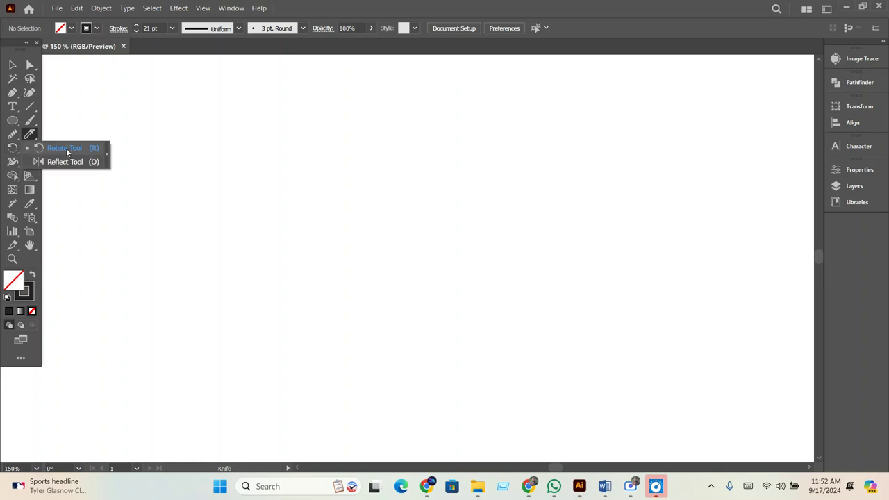
left_click(67, 148)
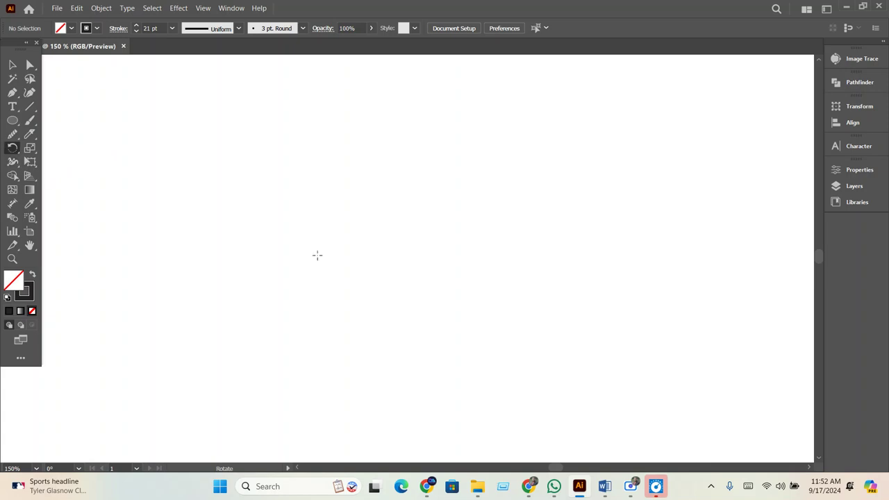
key("ctrl+minus")
key("ctrl+minus")
key("ctrl+minus")
key("l")
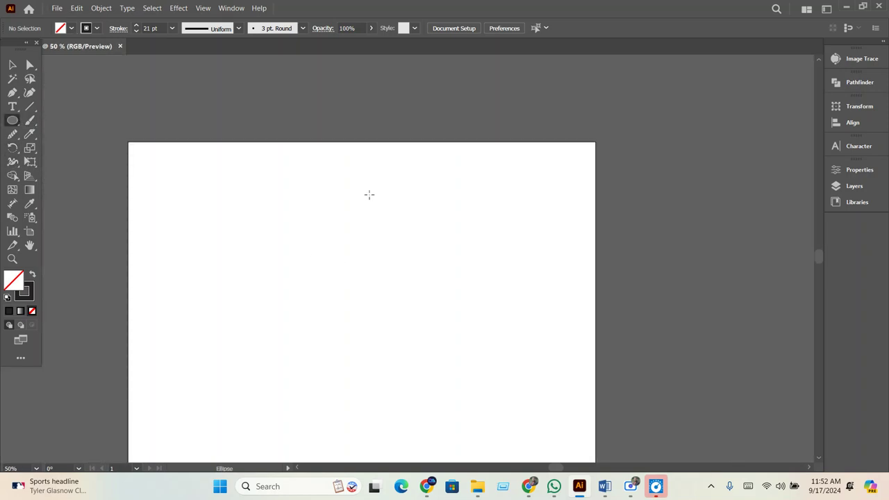
scroll(369, 195, "down", 2)
Draw a vertical straight line about 375 px long with the Pen tool.
left_click(12, 94)
left_click(353, 106)
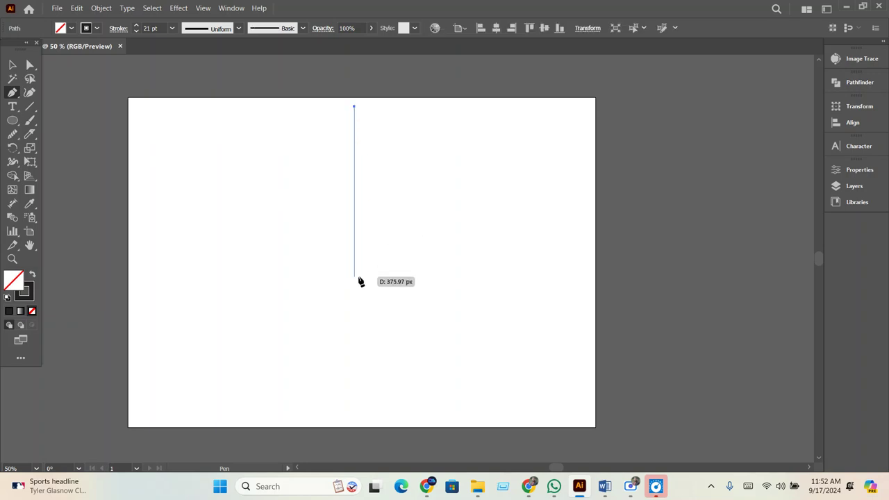
left_click(354, 288)
key("v")
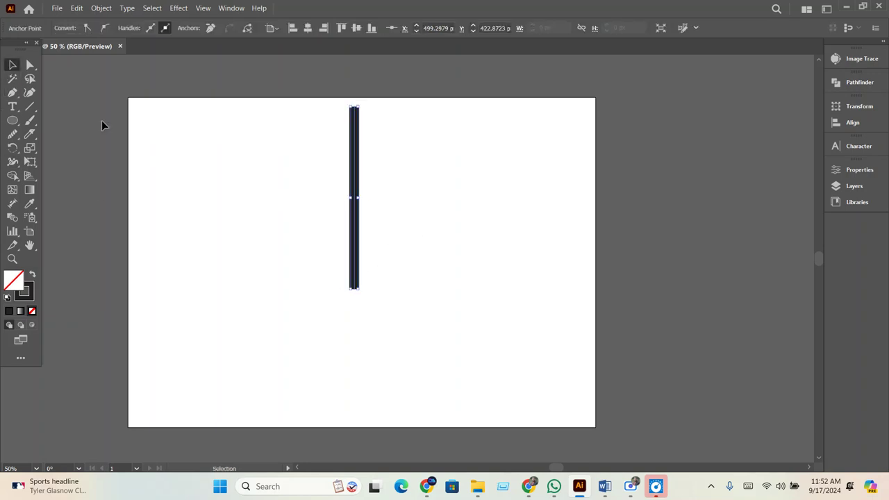
Give the 21 pt line the tapered triangle width profile, pointed at the bottom.
left_click(171, 28)
left_click(238, 28)
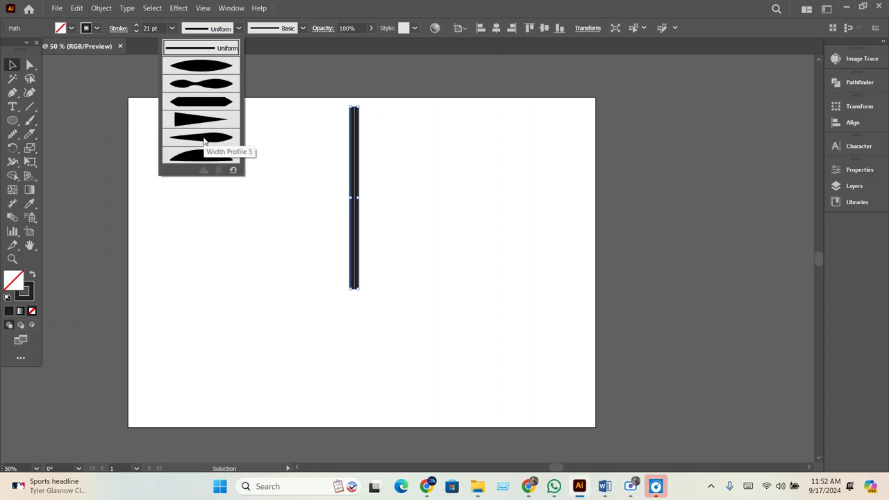
left_click(201, 123)
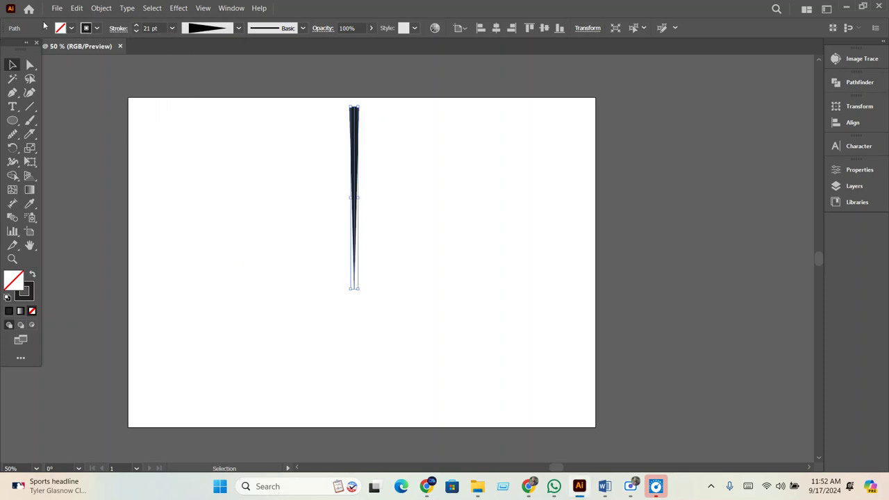
left_click(333, 285)
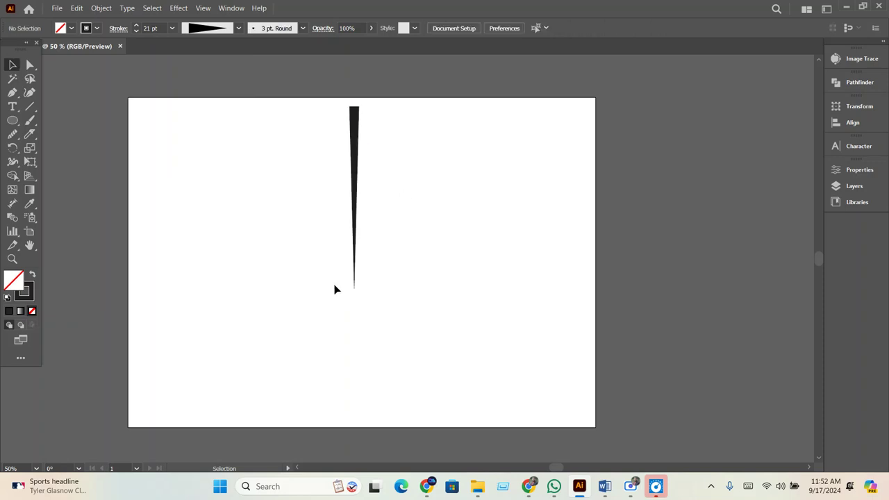
left_click(355, 167)
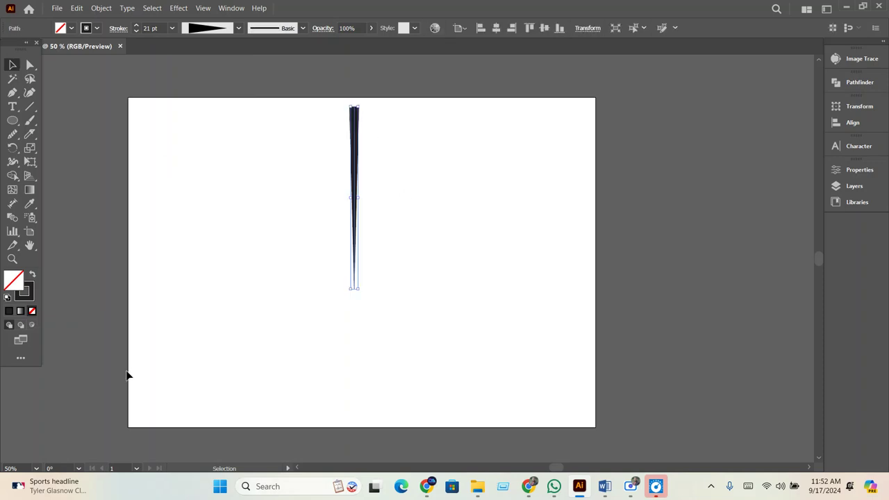
scroll(290, 297, "down", 1)
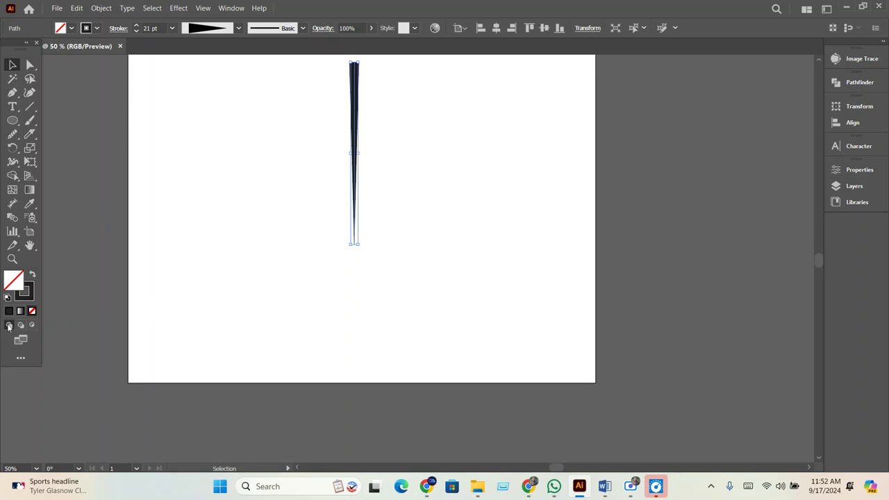
Centre the tapered line horizontally and vertically on the artboard.
left_click(30, 232)
scroll(410, 286, "down", 1)
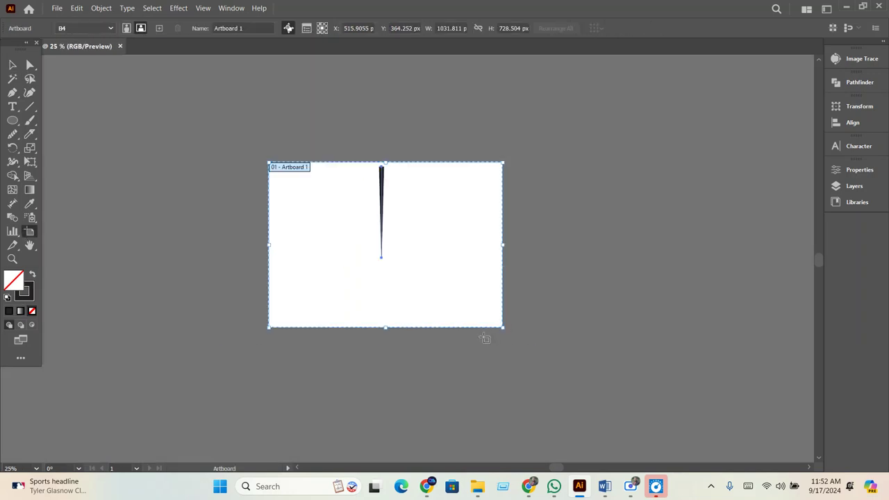
left_click(12, 64)
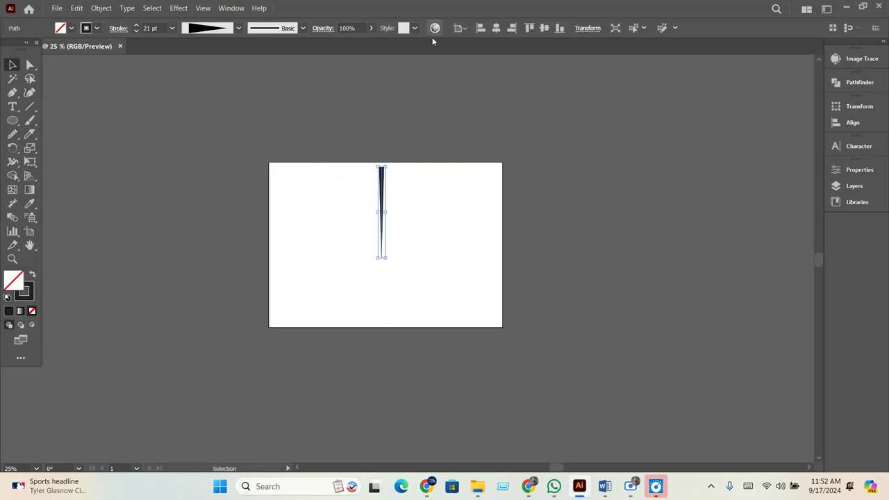
left_click(496, 28)
left_click(544, 28)
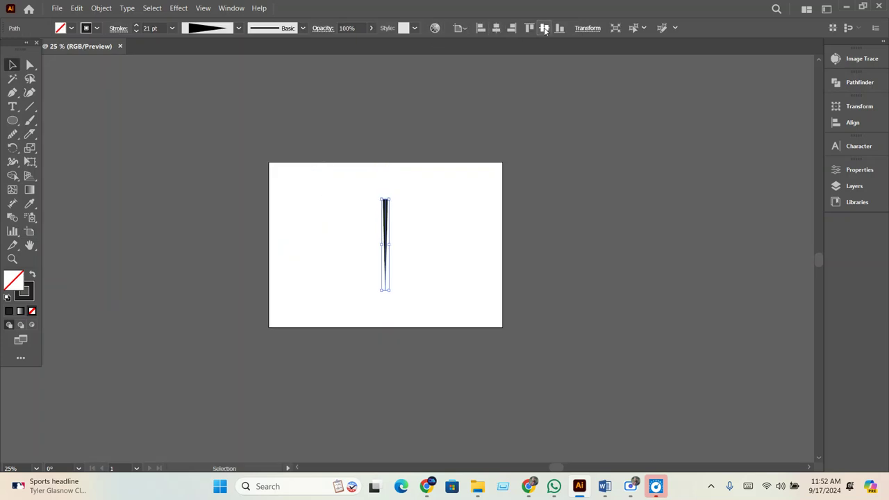
left_click(432, 262)
left_click_drag(432, 262, 330, 208)
left_click(431, 316)
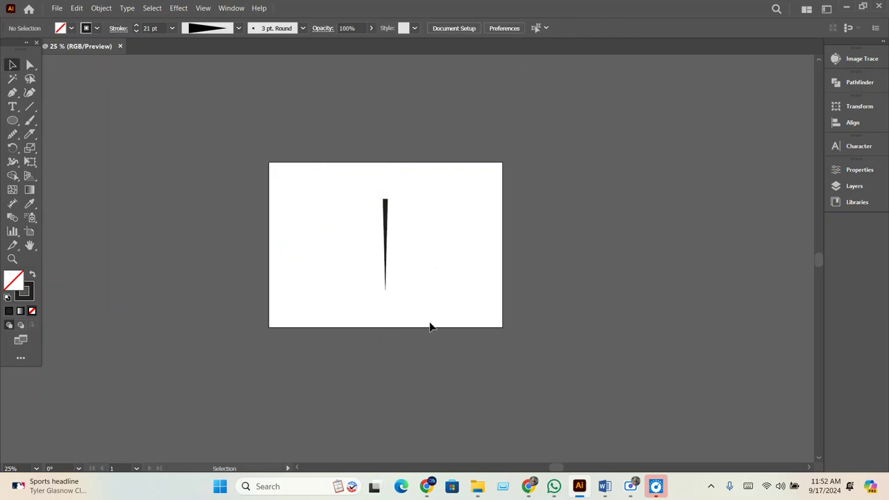
Enlarge the artboard to about 1674 × 1182 px with the Artboard tool.
left_click(29, 231)
left_click_drag(499, 325, 575, 379)
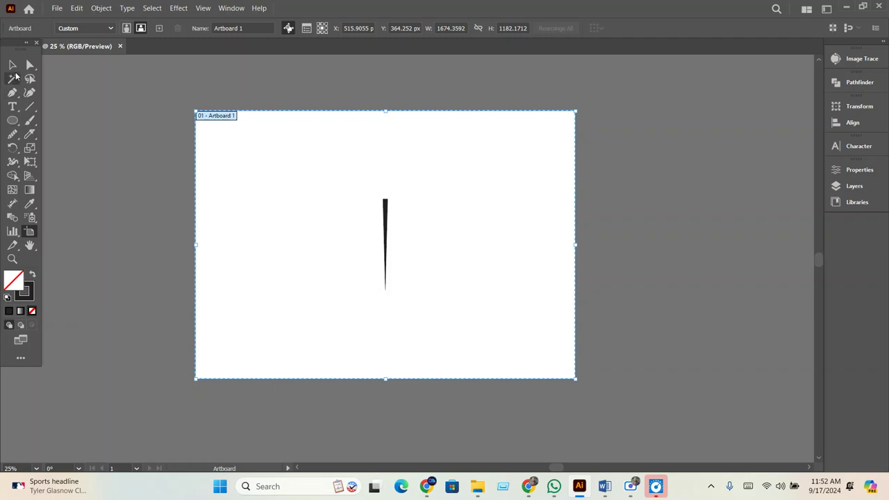
left_click(12, 65)
left_click(386, 239)
scroll(386, 321, "up", 1, "alt")
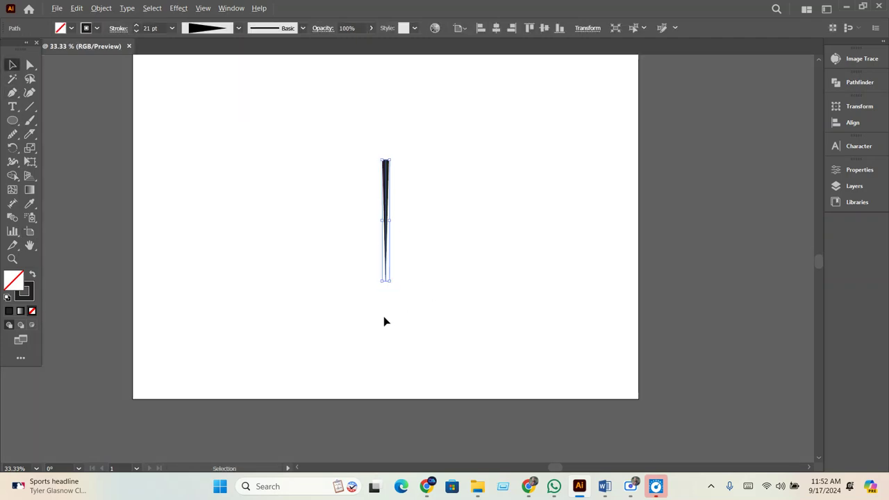
Rotate a copy of the tapered needle about 12.5° around its bottom point, then repeat it into a starburst.
left_click(13, 148)
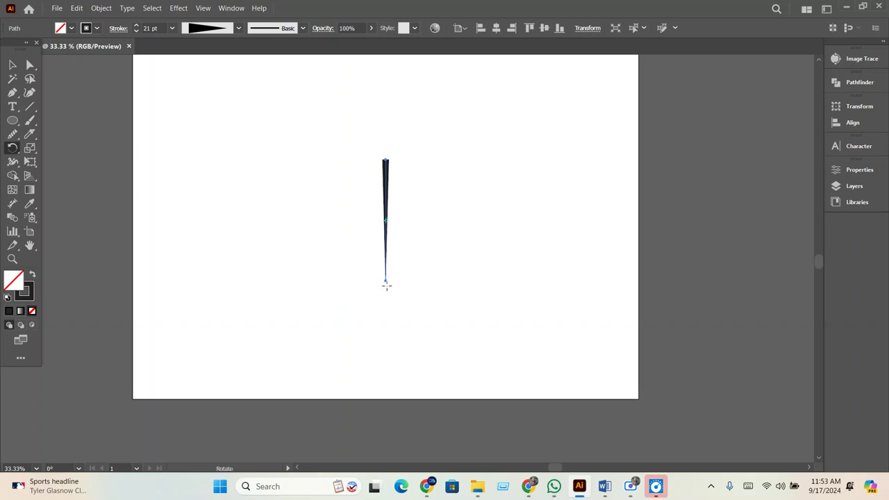
left_click(385, 281)
left_click_drag(385, 240, 390, 245)
key("ctrl+d")
key("ctrl+d")
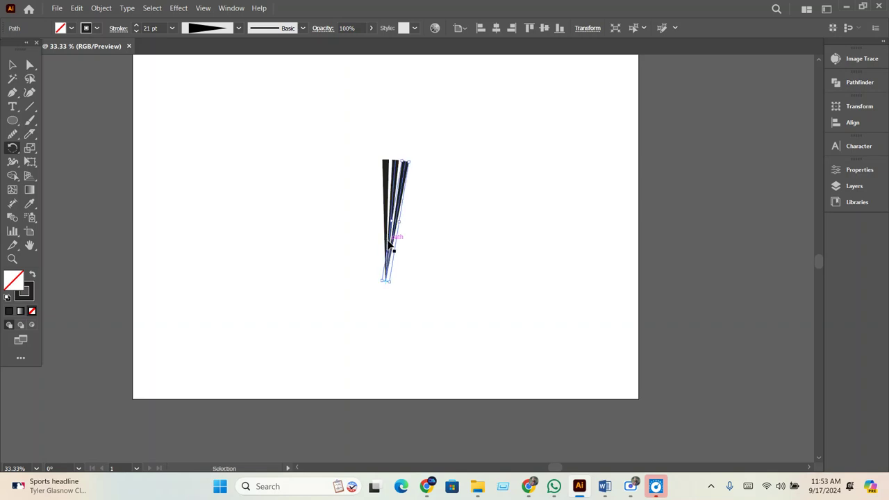
key("ctrl+d")
key("ctrl+d")
key("ctrl+d")
key("ctrl+d")
key("ctrl+d")
key("ctrl+d")
key("ctrl+d")
key("ctrl+d")
key("ctrl+d")
key("ctrl+d")
key("ctrl+d")
key("ctrl+d")
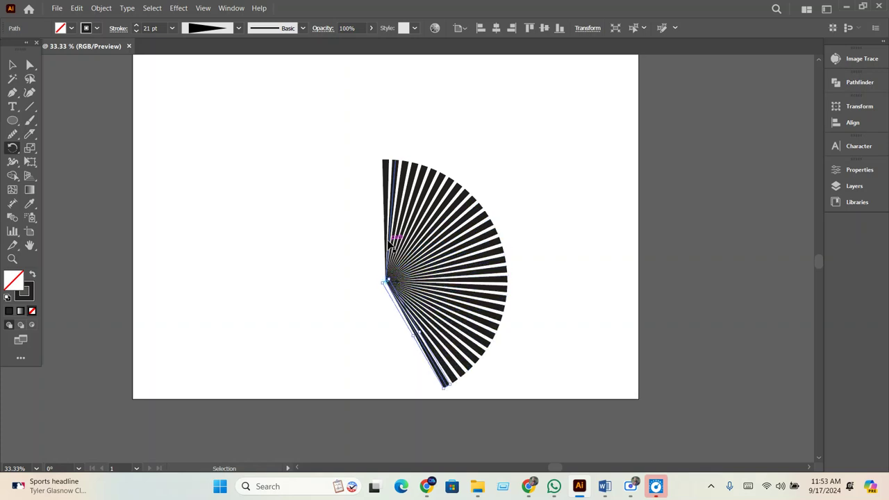
key("ctrl+d")
key("ctrl+d")
key("ctrl+d")
key("ctrl+d")
key("ctrl+d")
key("ctrl+d")
key("ctrl+d")
key("ctrl+d")
key("ctrl+d")
key("ctrl+d")
key("ctrl+d")
key("ctrl+d")
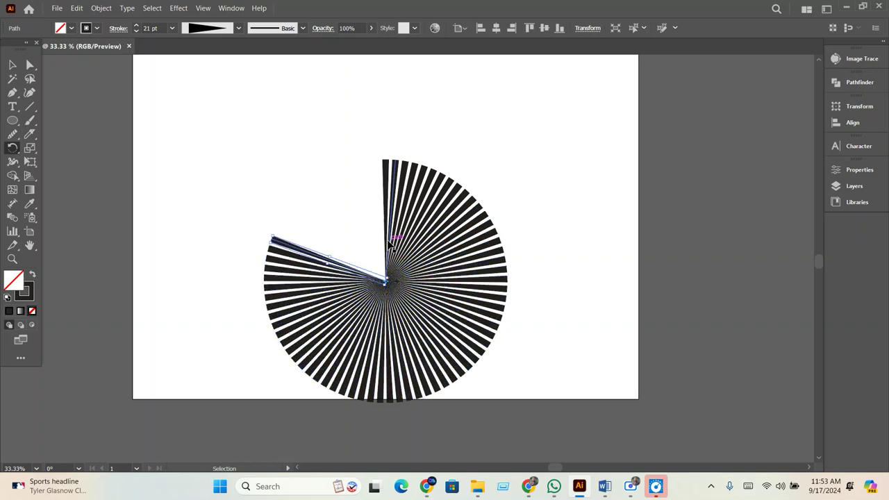
key("ctrl+d")
key("ctrl+d")
key("ctrl+d")
key("ctrl+d")
key("ctrl+d")
key("ctrl+d")
key("ctrl+d")
key("ctrl+d")
key("ctrl+d")
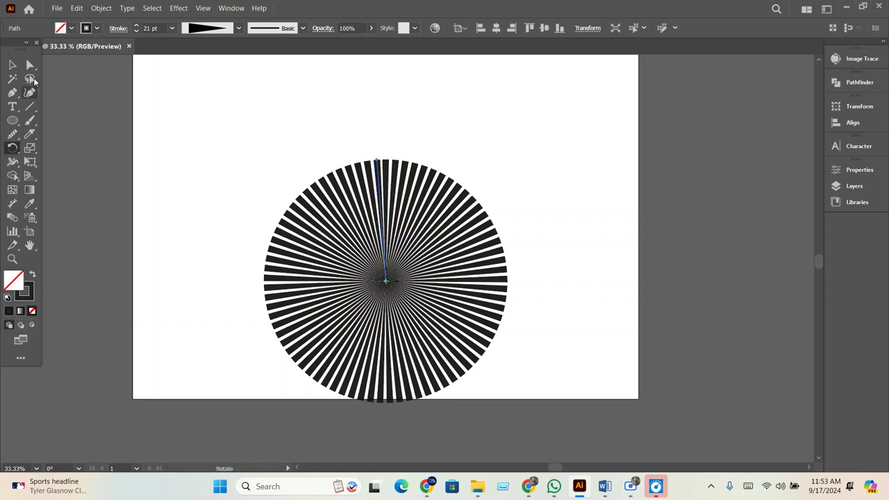
left_click(13, 64)
left_click(282, 168)
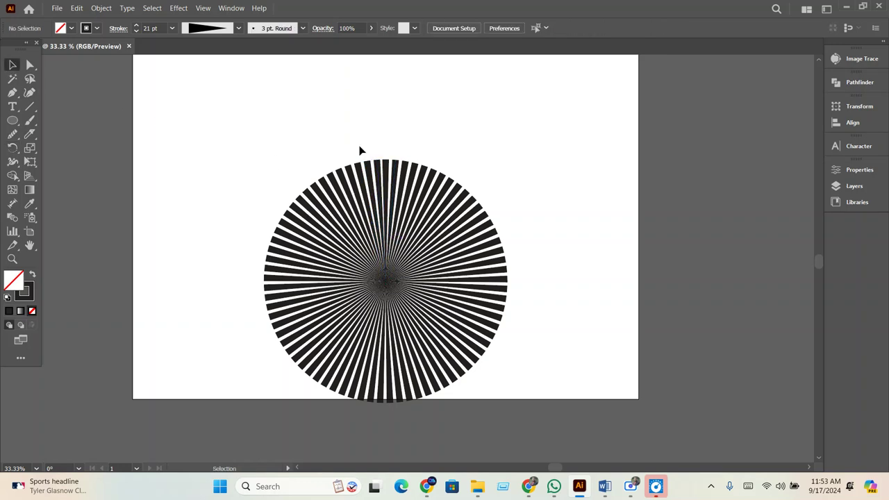
Move the starburst up about 100 px and enlarge it on the artboard.
left_click_drag(252, 140, 416, 340)
left_click_drag(386, 300, 386, 231)
key("ctrl+minus")
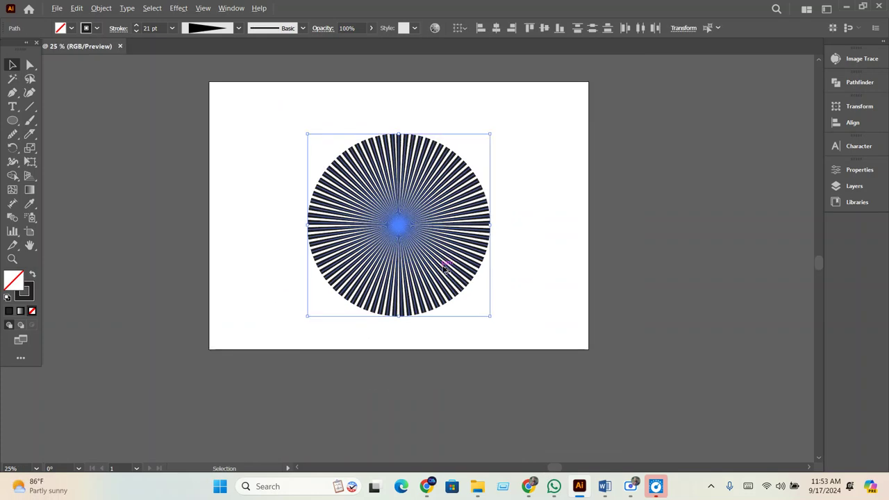
left_click_drag(489, 316, 535, 360)
left_click_drag(407, 226, 407, 224)
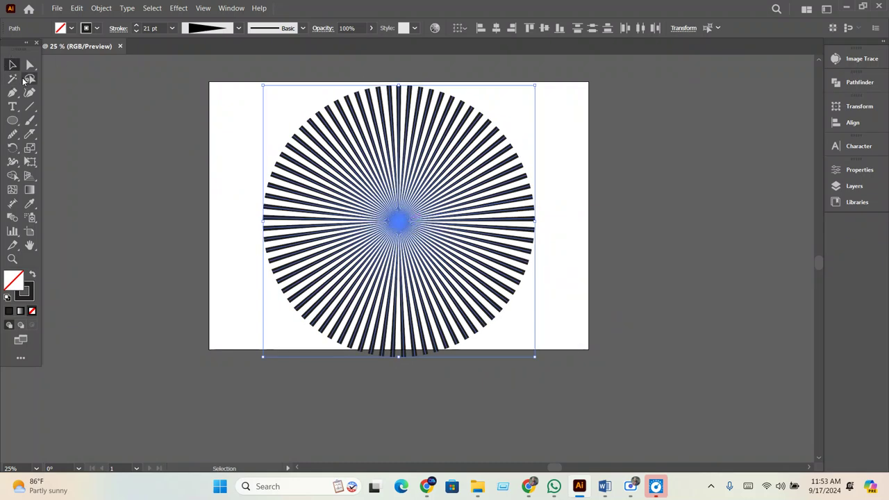
Expand the starburst's strokes into filled shapes and shrink it to fit the artboard.
left_click(101, 7)
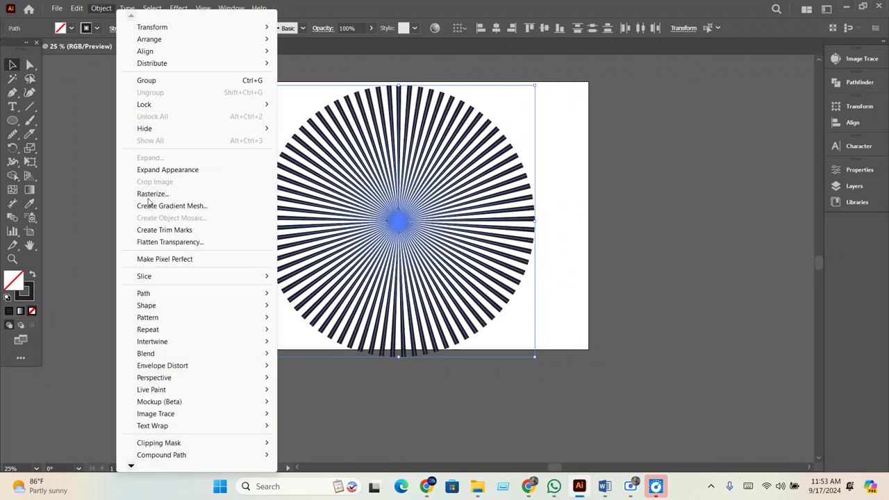
left_click(139, 169)
left_click(565, 317)
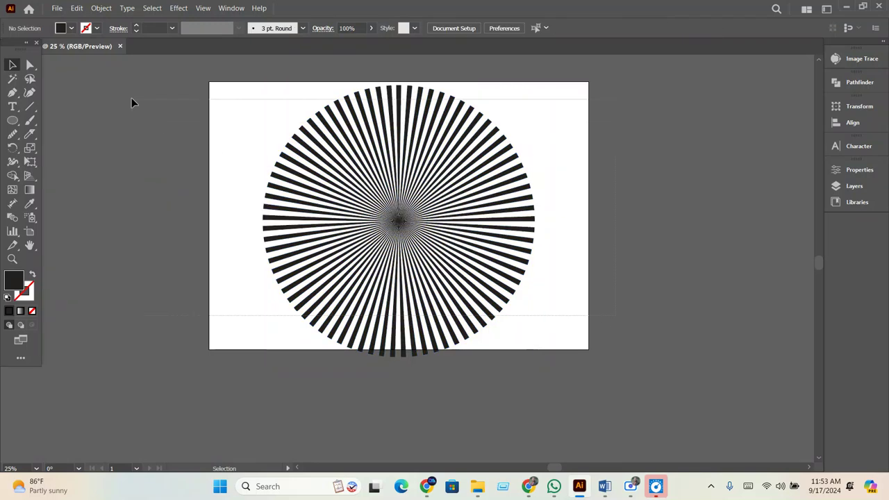
key("ctrl+a")
key("a")
key("v")
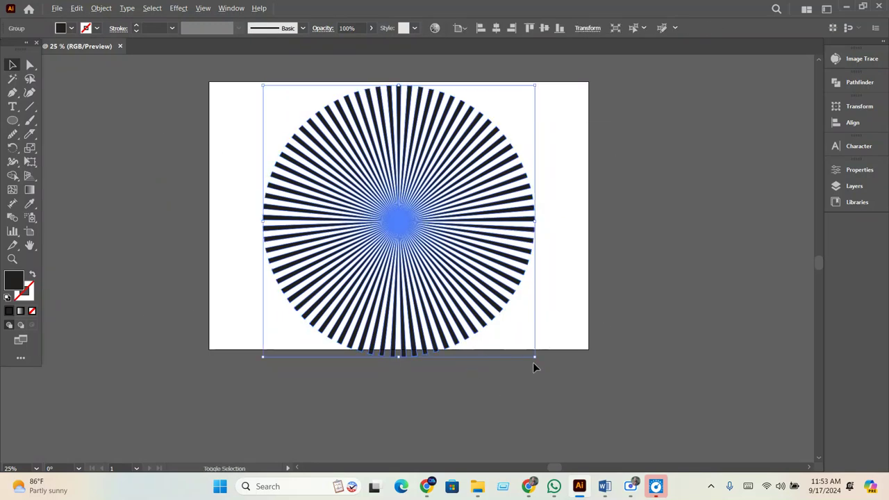
left_click_drag(534, 358, 505, 339)
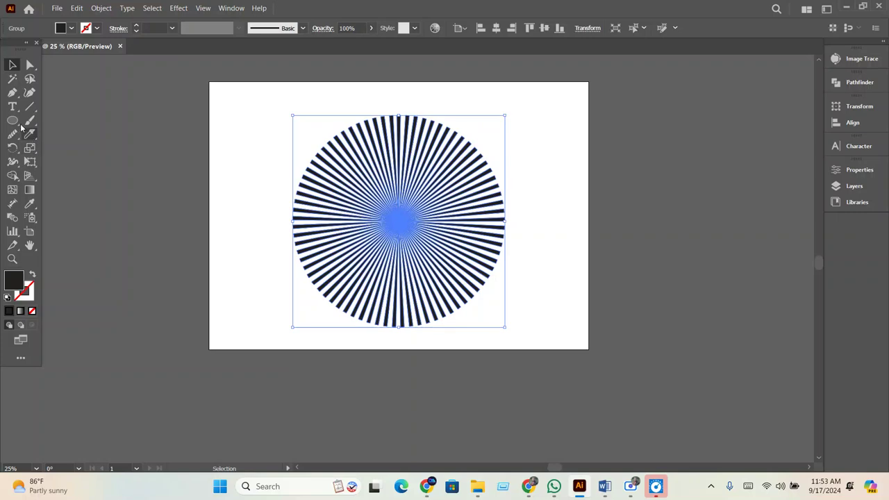
left_click(29, 135)
Erase a hole from the starburst's centre with a resized Eraser.
left_click(80, 134)
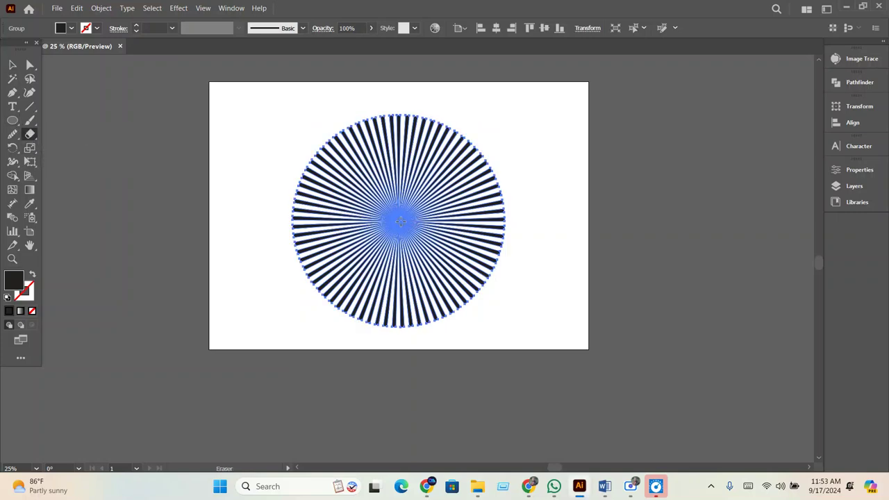
key("bracketright")
key("bracketright")
key("bracketright")
key("bracketleft")
key("bracketleft")
key("bracketleft")
key("bracketleft")
key("bracketleft")
key("bracketleft")
key("bracketright")
key("bracketright")
key("bracketright")
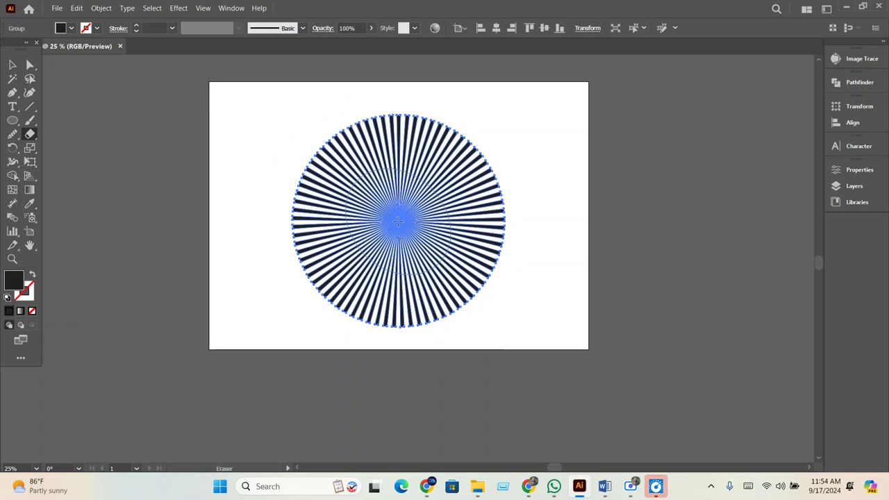
left_click(398, 221)
Undo the erased hole and the earlier starburst edits.
left_click(13, 64)
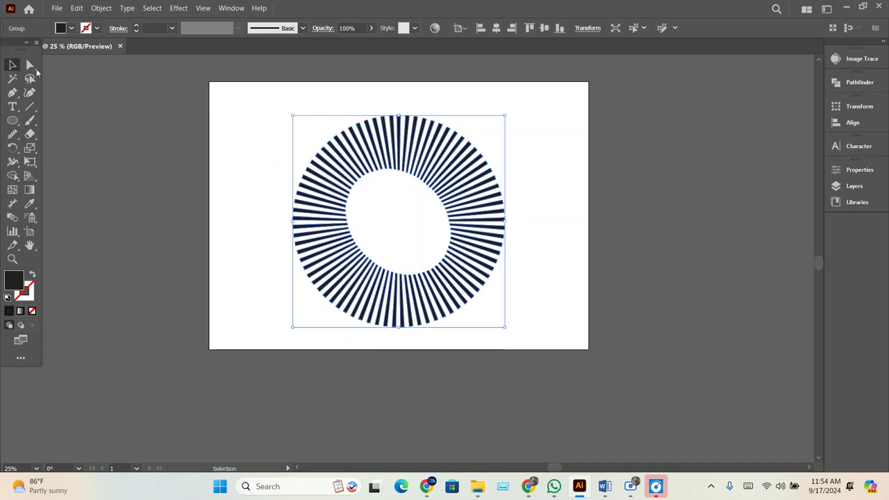
left_click(358, 132)
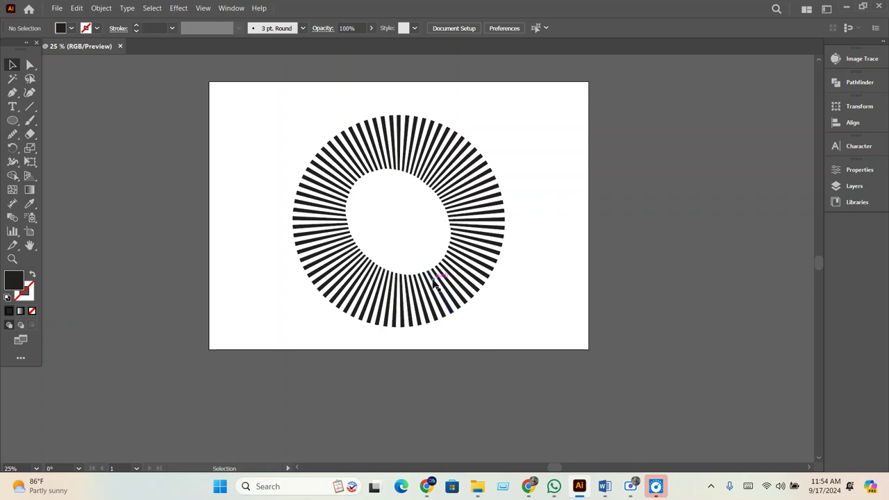
left_click(486, 264)
key("ctrl+z")
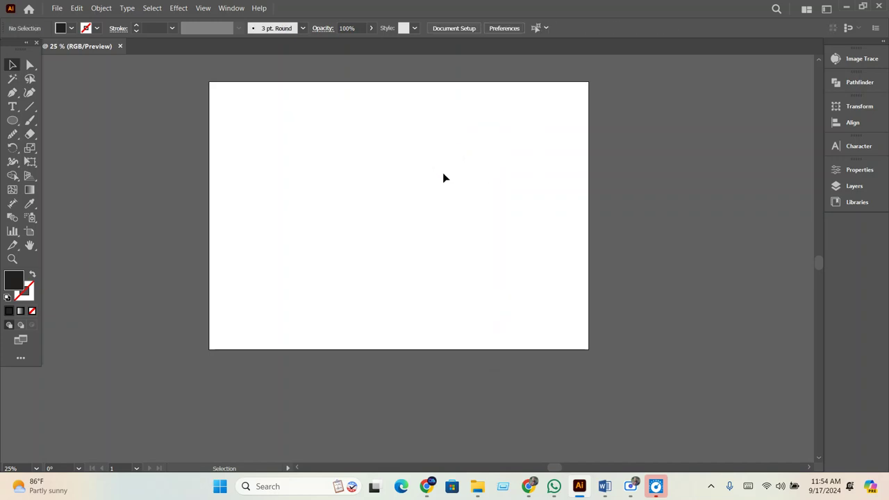
key("ctrl+z")
key("ctrl+z")
key("ctrl+z")
key("ctrl+z")
key("ctrl+z")
key("ctrl+z")
Undo back to a single tapered line, then stretch it taller and move it up.
key("ctrl+z")
key("ctrl+z")
key("ctrl+z")
key("ctrl+z")
key("ctrl+z")
key("ctrl+z")
key("ctrl+z")
key("ctrl+z")
key("ctrl+z")
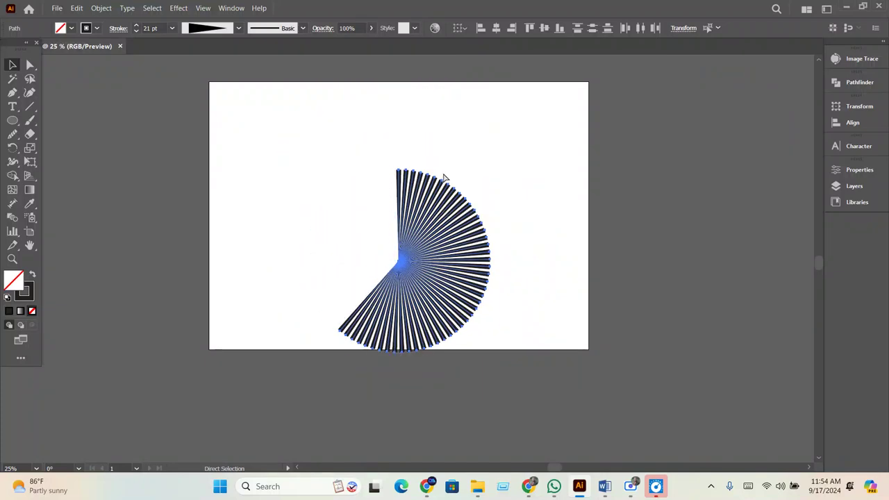
key("ctrl+z")
key("ctrl+z")
key("ctrl+z")
key("ctrl+z")
key("ctrl+z")
key("ctrl+z")
key("ctrl+z")
key("ctrl+z")
key("ctrl+z")
key("ctrl+z")
key("ctrl+z")
key("ctrl+z")
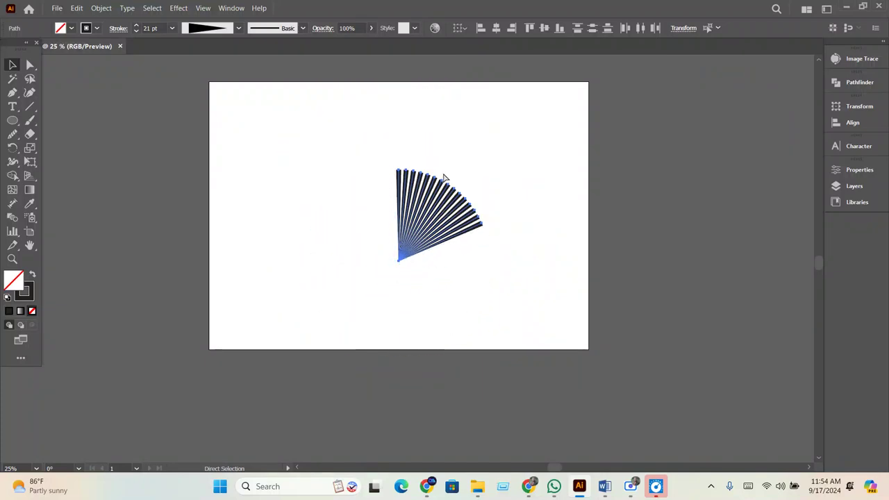
key("ctrl+z")
key("ctrl+z")
key("ctrl+z")
key("ctrl+z")
key("ctrl+z")
key("ctrl+z")
key("ctrl+z")
key("ctrl+z")
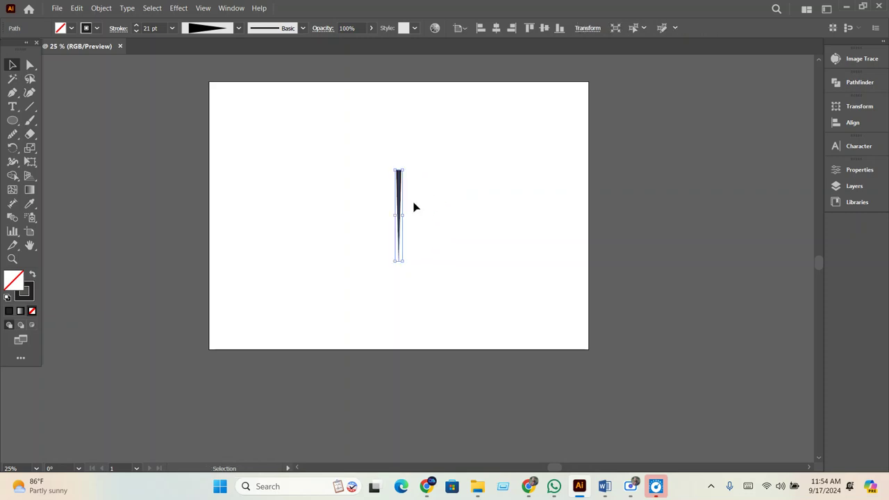
left_click_drag(401, 259, 401, 302)
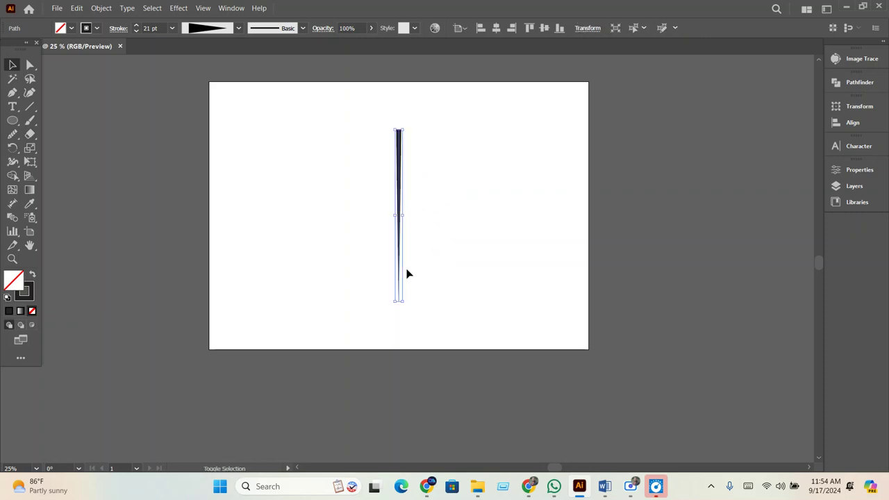
left_click_drag(403, 232, 399, 220)
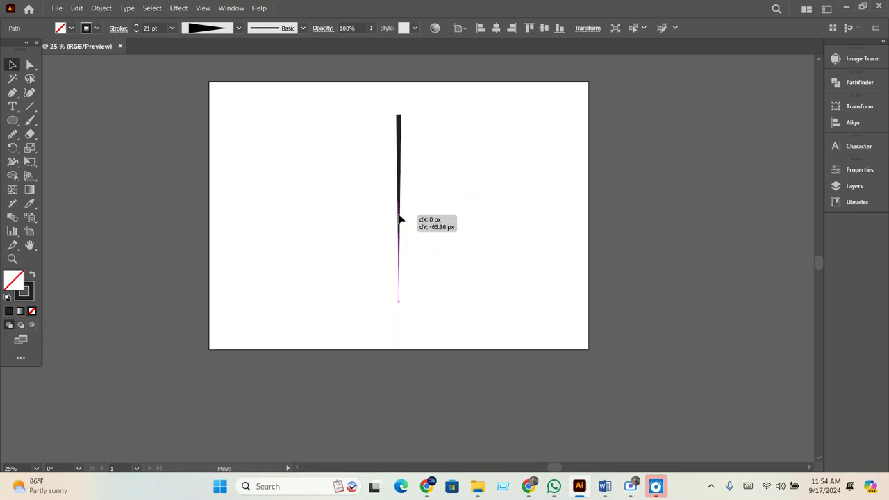
Set the line's stroke weight to 28 pt and nudge it slightly higher.
double_click(150, 27)
type("28")
key("Return")
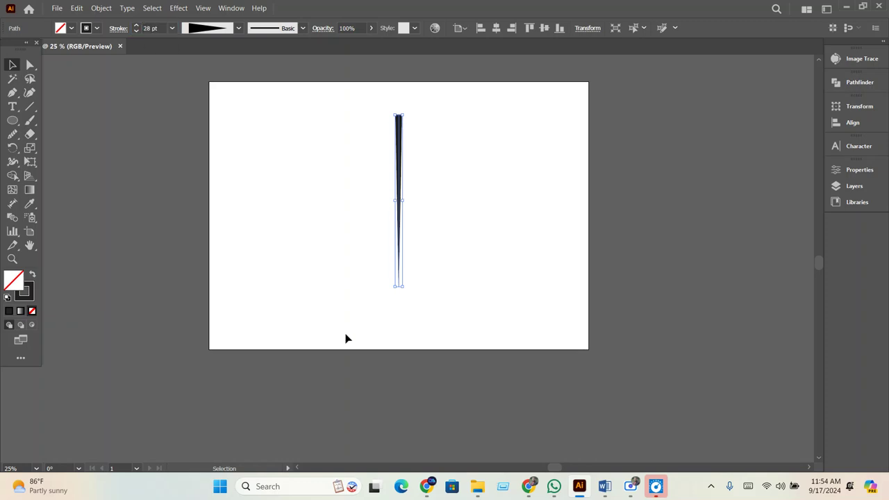
left_click(346, 338)
left_click(401, 197)
left_click_drag(401, 198, 401, 192)
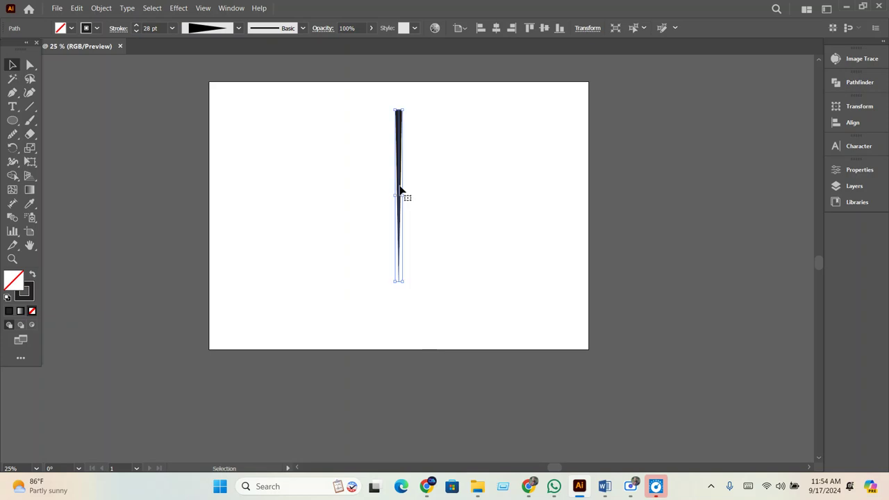
left_click_drag(401, 189, 401, 184)
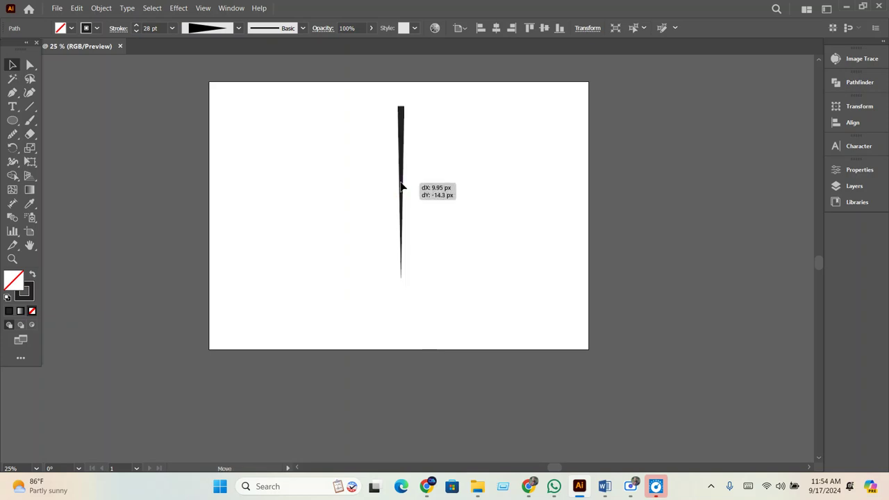
left_click(13, 148)
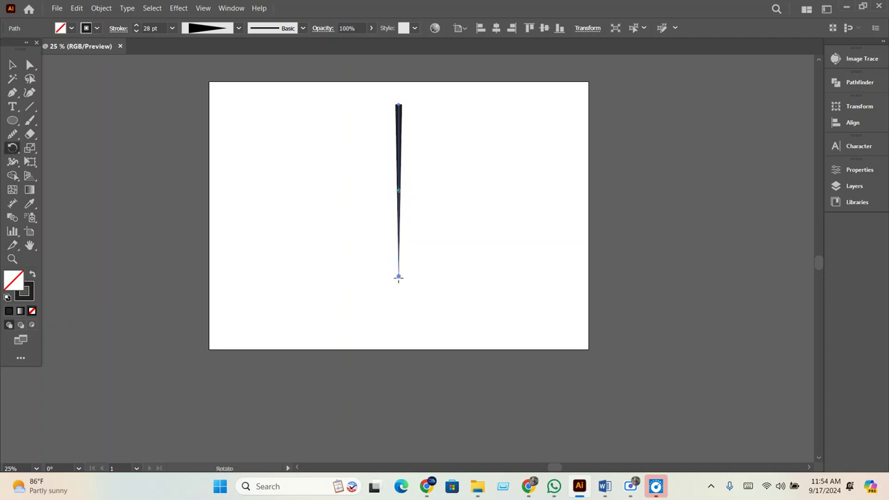
Rotate a copy of the line -2° around its bottom tip.
left_click(398, 277, "alt")
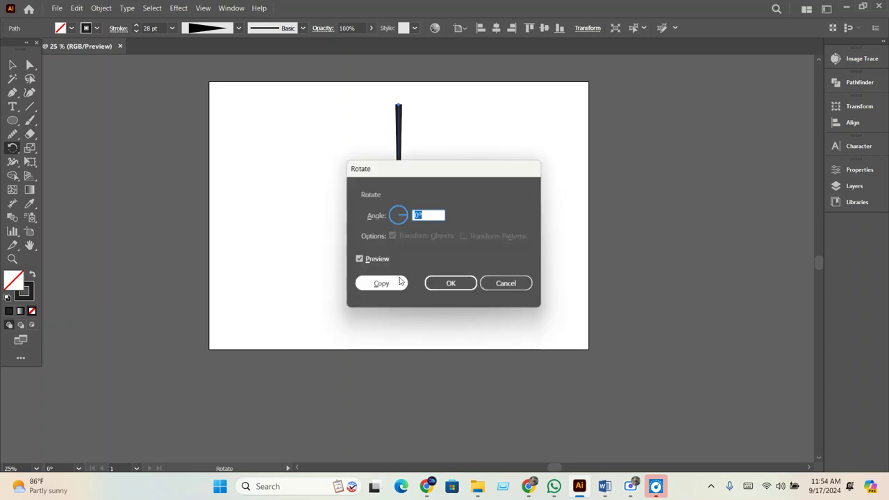
left_click_drag(445, 171, 535, 137)
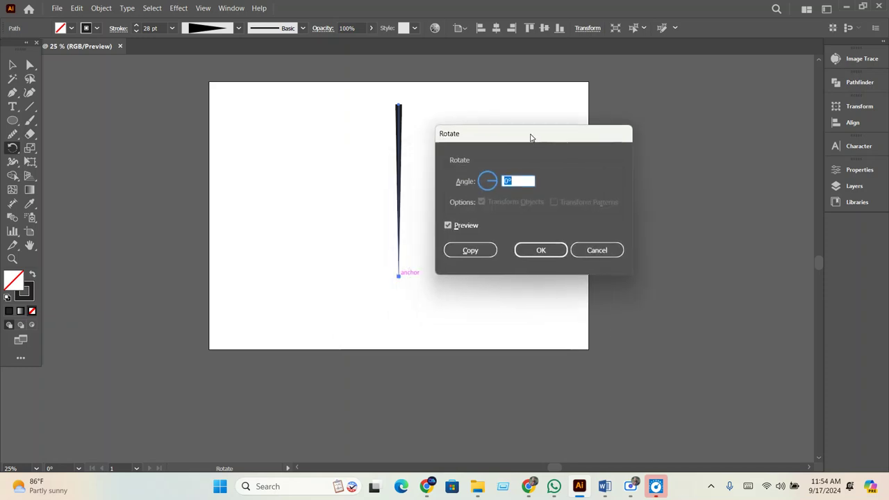
left_click(521, 180)
key("Up")
key("Up")
key("Up")
key("Up")
key("Up")
key("Down")
key("Down")
key("Down")
key("Down")
key("Down")
key("Down")
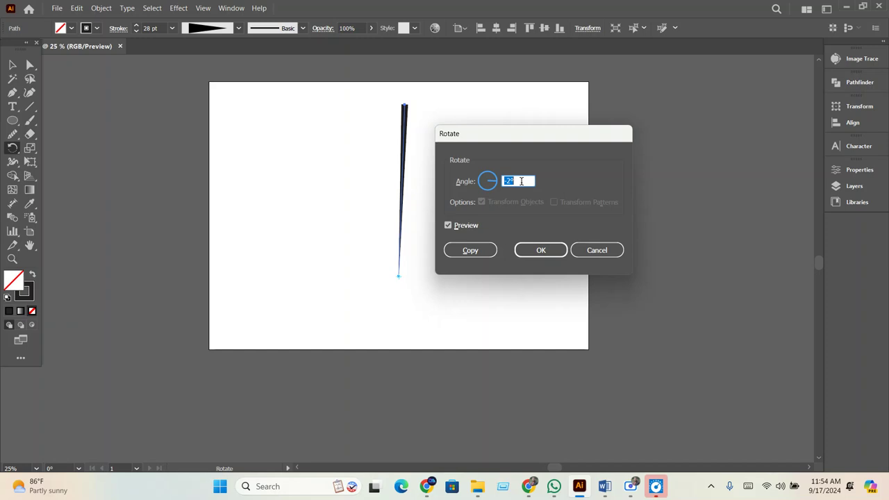
key("Down")
key("Down")
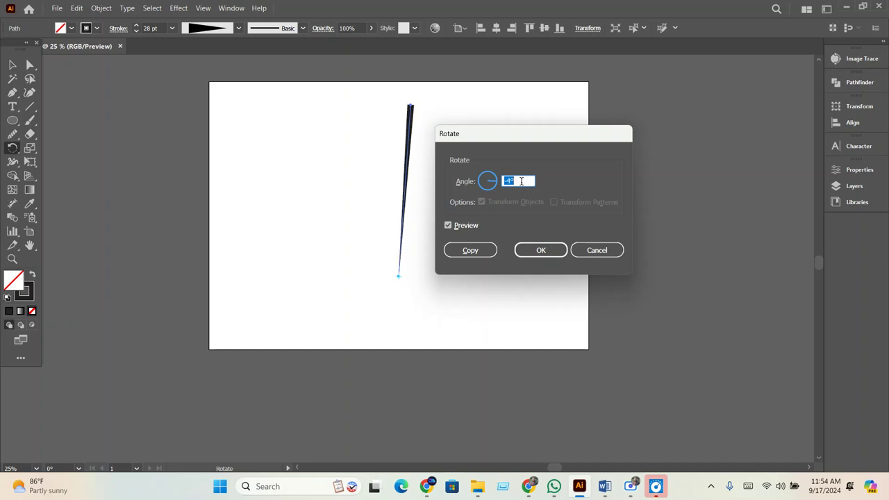
left_click(470, 251)
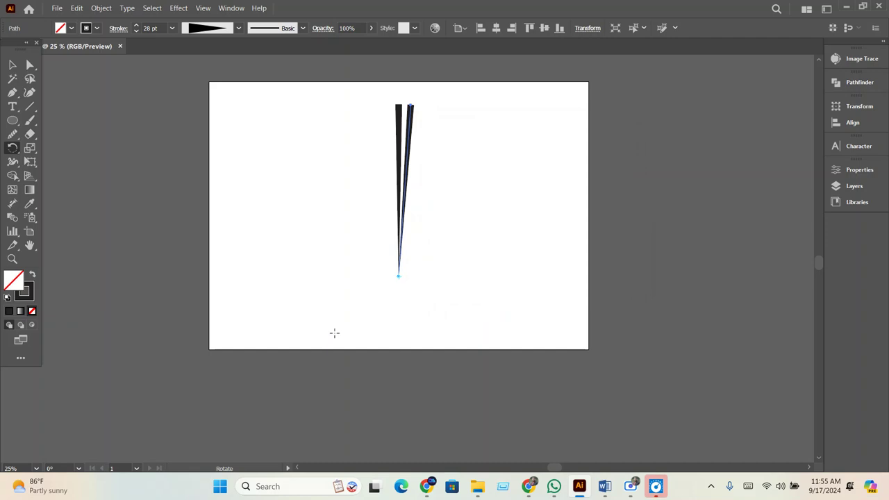
Repeat the rotated copy around the pivot to complete the starburst, then select all rays.
key("ctrl+d")
key("ctrl+d")
key("ctrl+d")
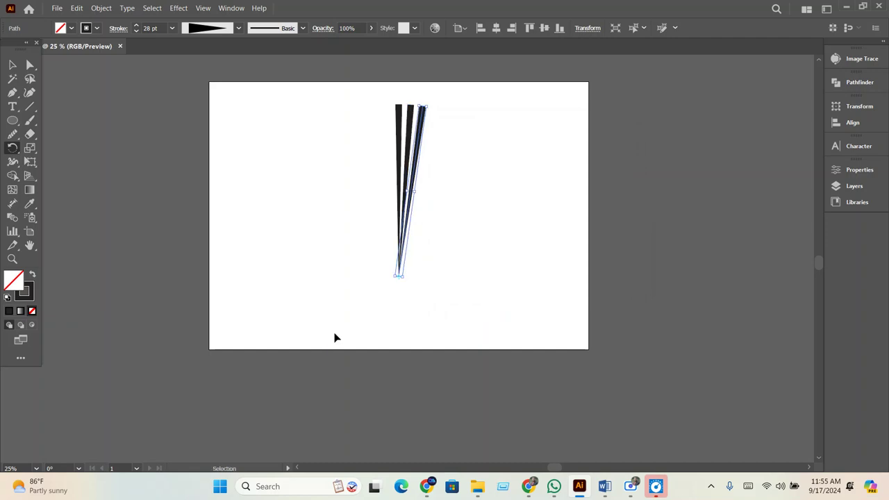
key("ctrl+d")
key("ctrl+d")
key("ctrl+d")
key("ctrl+d")
key("ctrl+d")
key("ctrl+d")
key("ctrl+d")
key("ctrl+d")
key("ctrl+d")
key("ctrl+d")
key("ctrl+d")
key("ctrl+d")
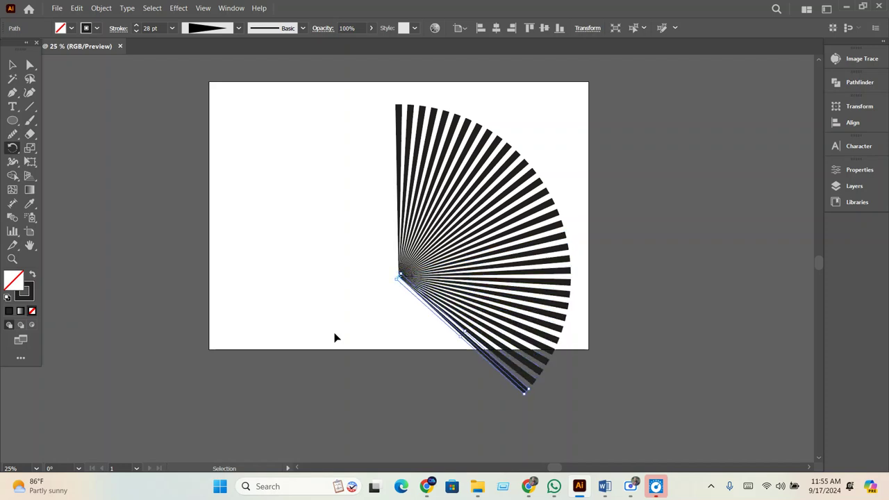
key("ctrl+d")
key("ctrl+d")
key("ctrl+d")
key("ctrl+d")
key("ctrl+d")
key("ctrl+d")
key("ctrl+d")
key("ctrl+d")
key("ctrl+d")
key("ctrl+d")
key("ctrl+d")
key("ctrl+d")
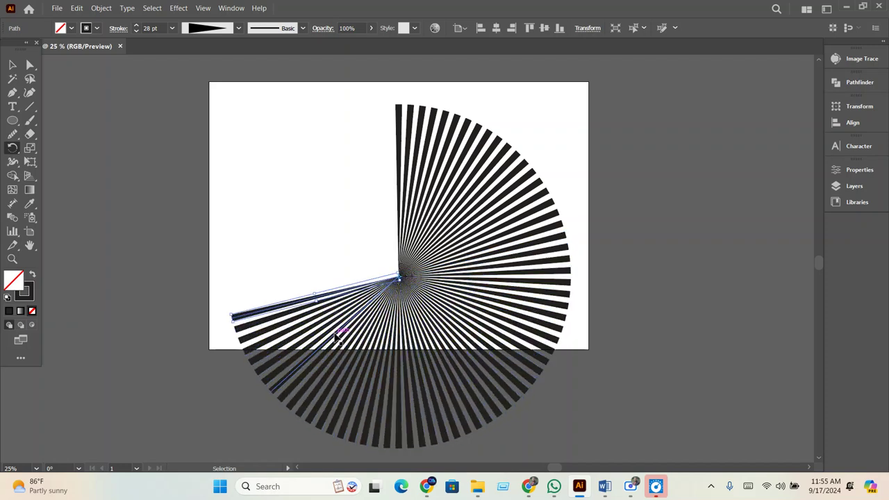
key("ctrl+d")
key("ctrl+d")
key("ctrl+d")
key("ctrl+d")
key("ctrl+d")
key("ctrl+d")
key("ctrl+d")
key("ctrl+d")
key("ctrl+d")
key("ctrl+d")
key("ctrl+d")
key("ctrl+d")
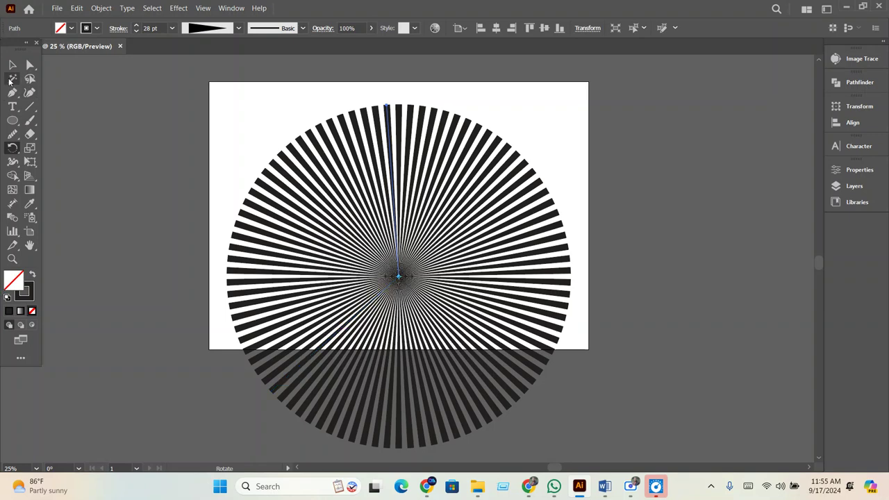
left_click(13, 65)
left_click(205, 99)
key("ctrl+a")
scroll(399, 229, "down", 1)
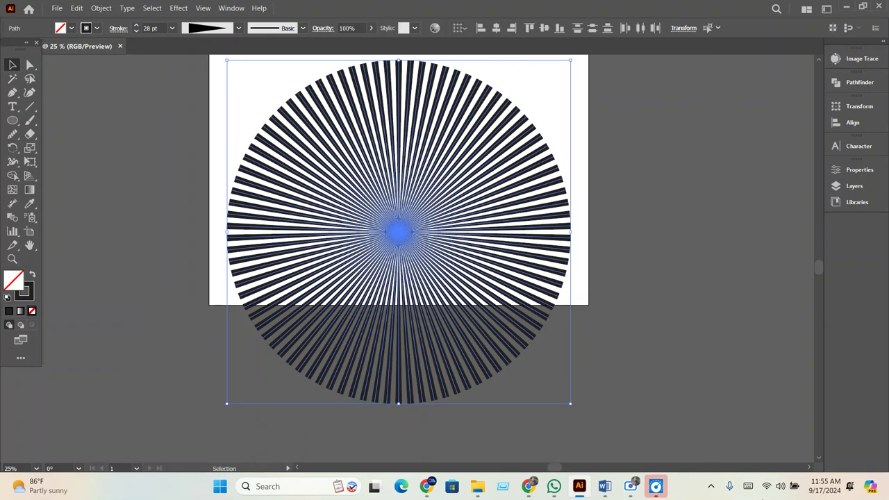
Delete the whole starburst and recentre the empty artboard.
key("Delete")
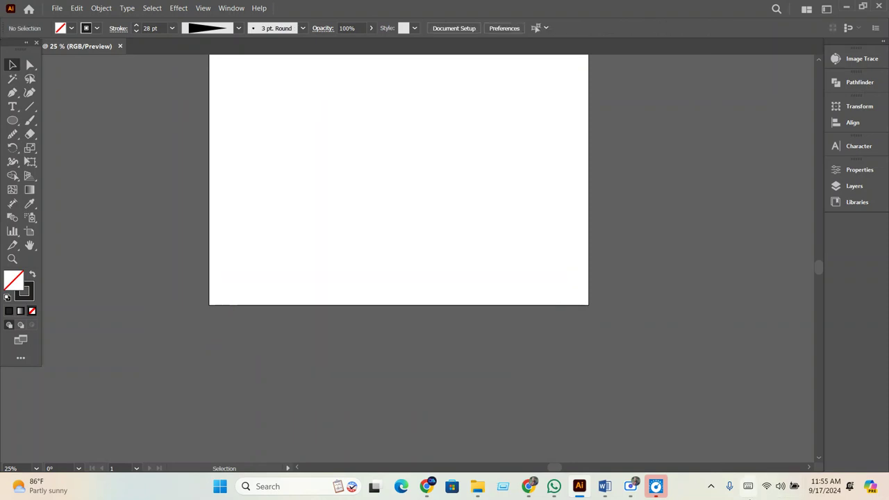
left_click_drag(730, 400, 701, 458)
scroll(722, 395, "up", 1)
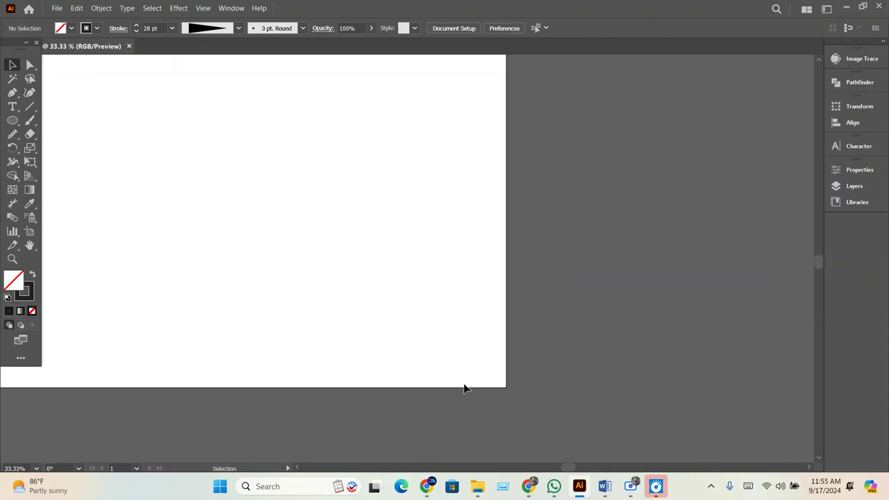
left_click_drag(13, 148, 73, 166)
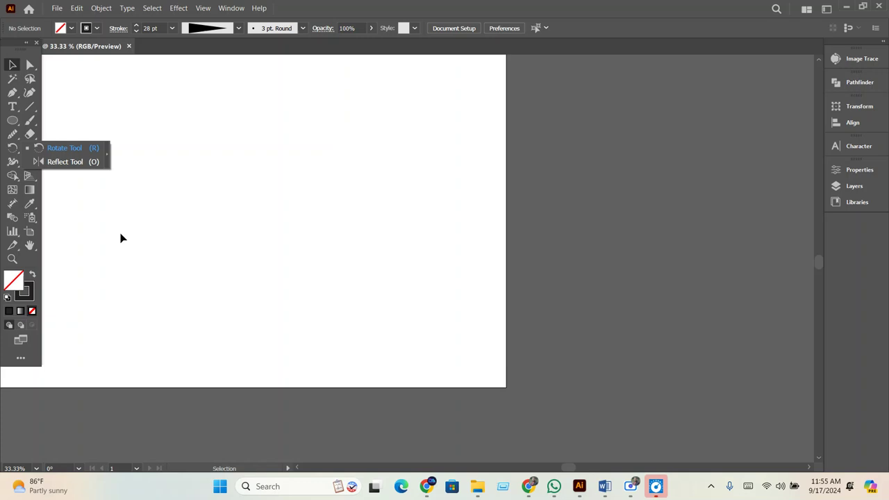
Draw a circle in the artboard's upper left, filled solid black with no stroke.
left_click(13, 121)
left_click_drag(250, 176, 324, 275)
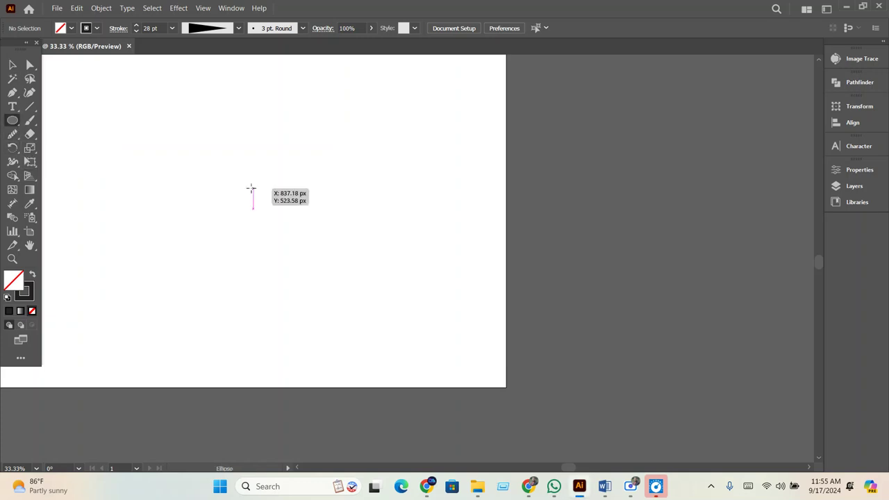
left_click(32, 276)
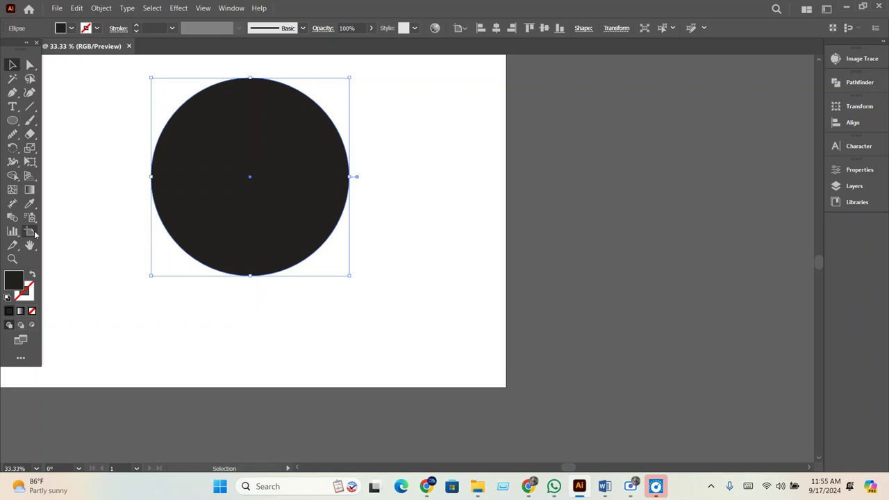
Cut the circle at its top and bottom points and delete the right half.
key("c")
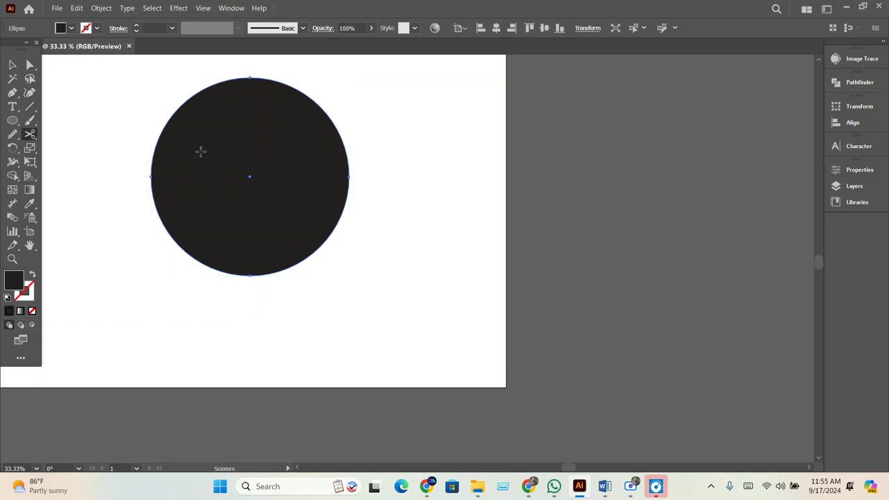
left_click(250, 77)
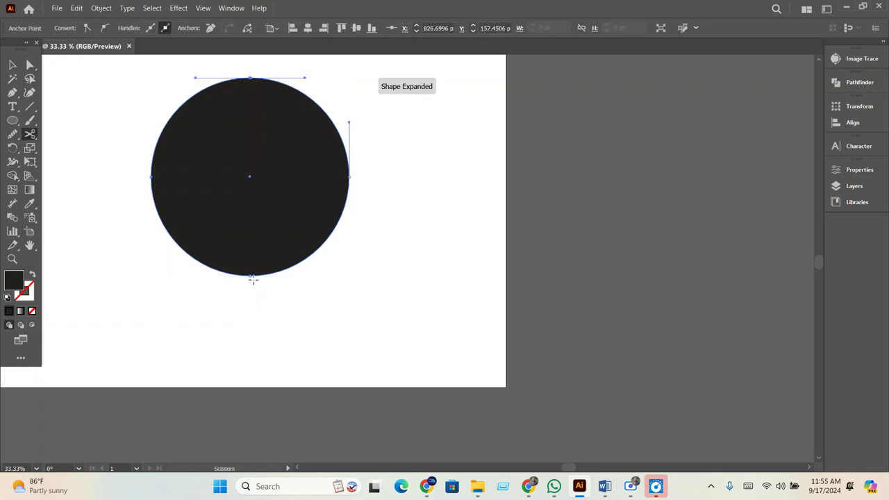
left_click(250, 275)
left_click(19, 67)
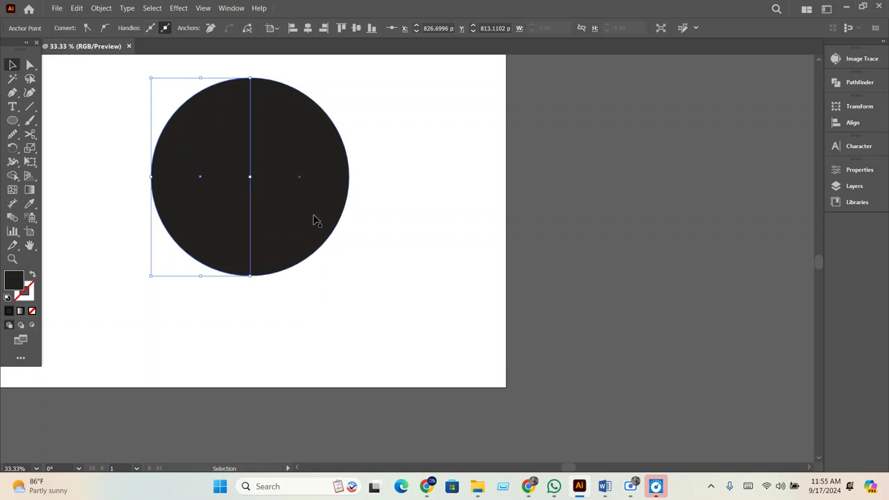
left_click_drag(314, 218, 457, 228)
key("Delete")
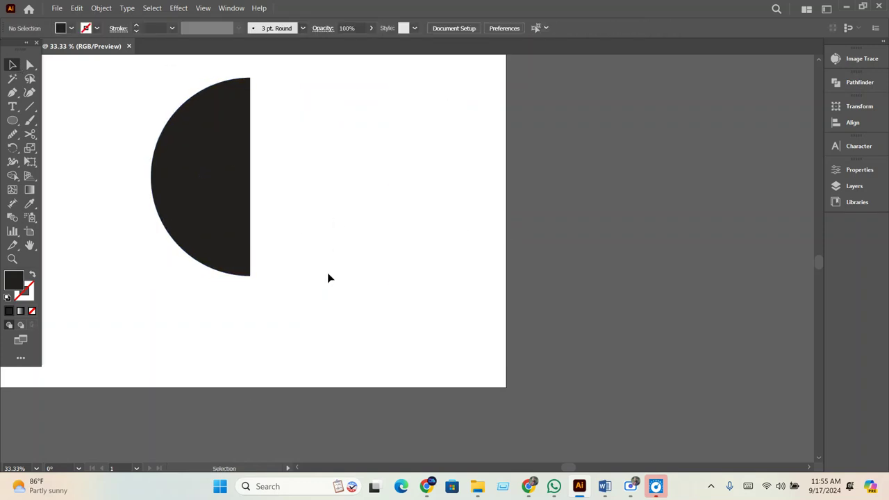
Reflect a copy of the half-circle at a 90° angle to form a full circle.
left_click(246, 213)
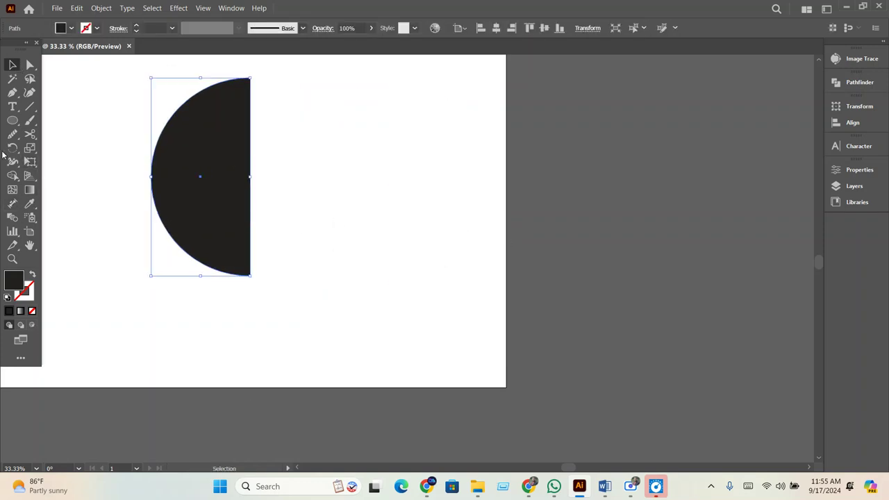
left_click_drag(12, 148, 60, 165)
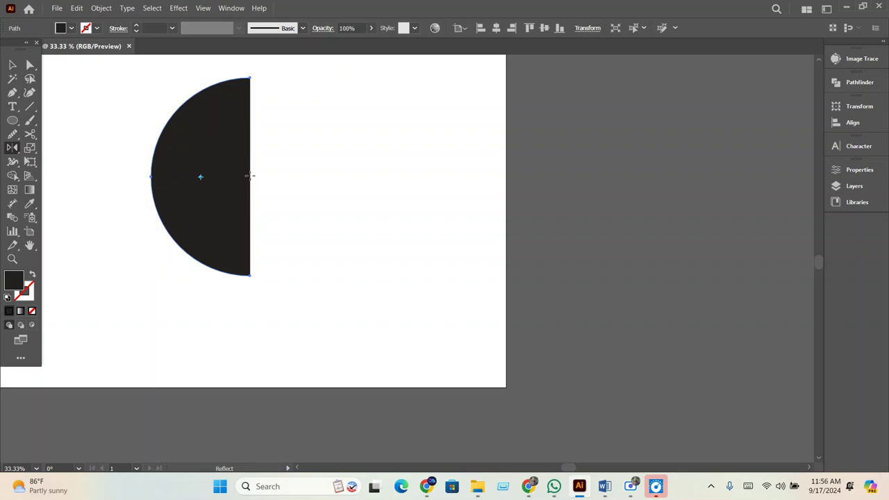
left_click(250, 176, "alt")
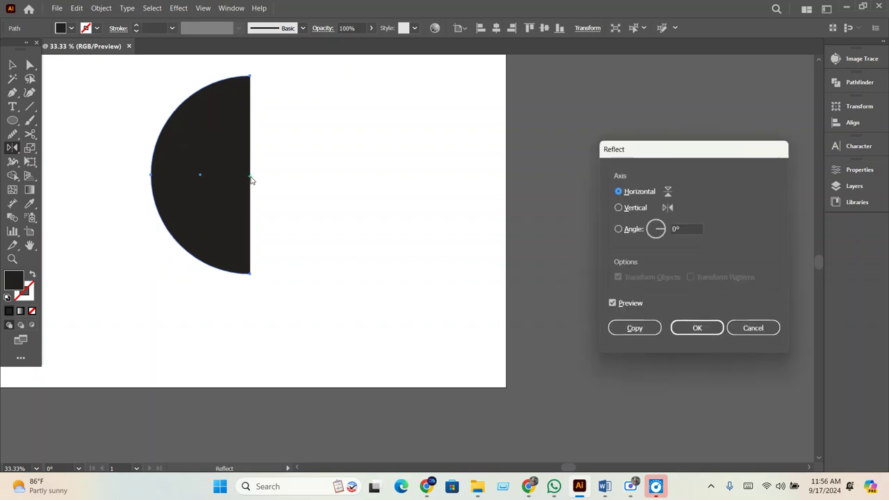
left_click(683, 229)
type("4")
key("Tab")
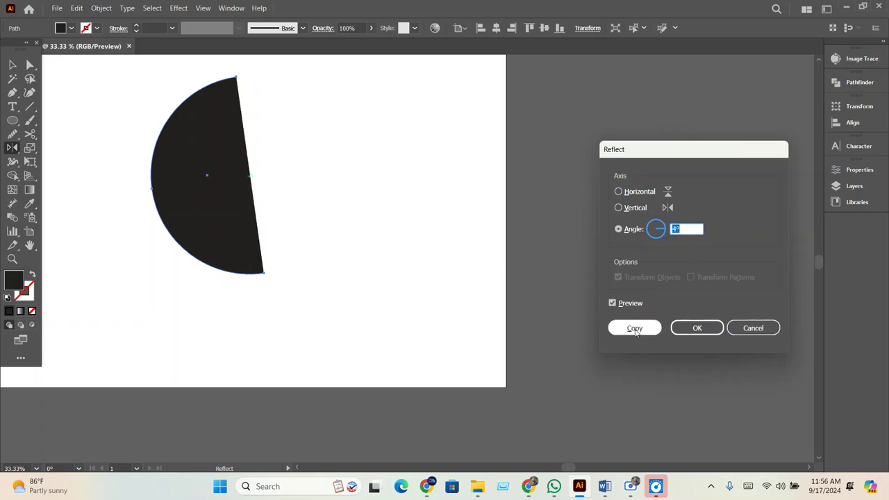
scroll(688, 227, "up", 5)
scroll(688, 227, "up", 9)
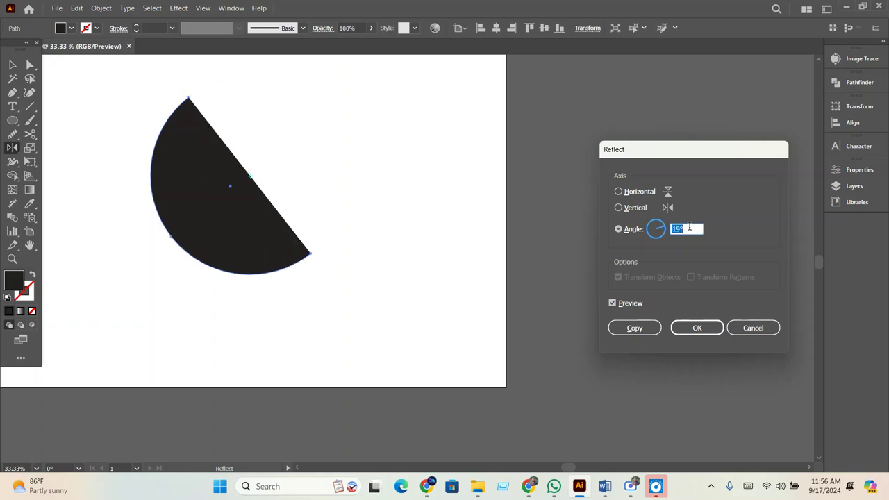
scroll(689, 227, "up", 13)
scroll(691, 227, "up", 10)
scroll(691, 227, "up", 9)
scroll(692, 227, "up", 9)
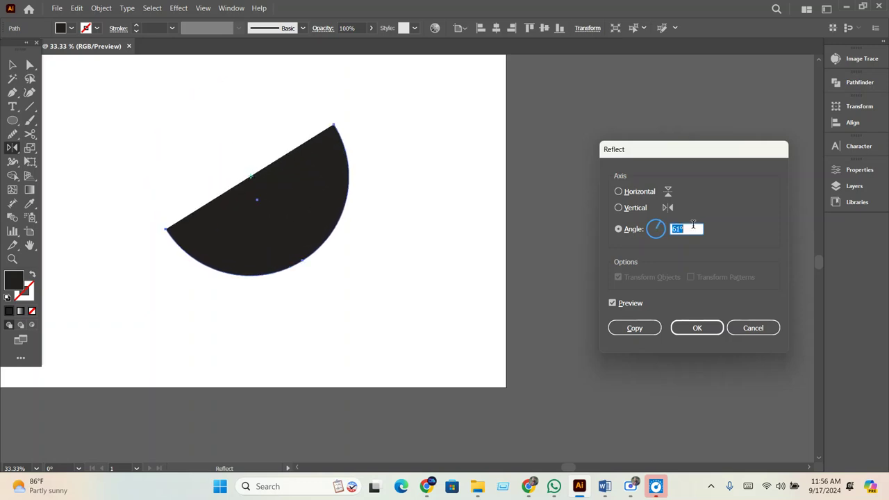
scroll(692, 226, "up", 8)
scroll(693, 225, "up", 7)
scroll(692, 225, "up", 3)
scroll(693, 225, "up", 4)
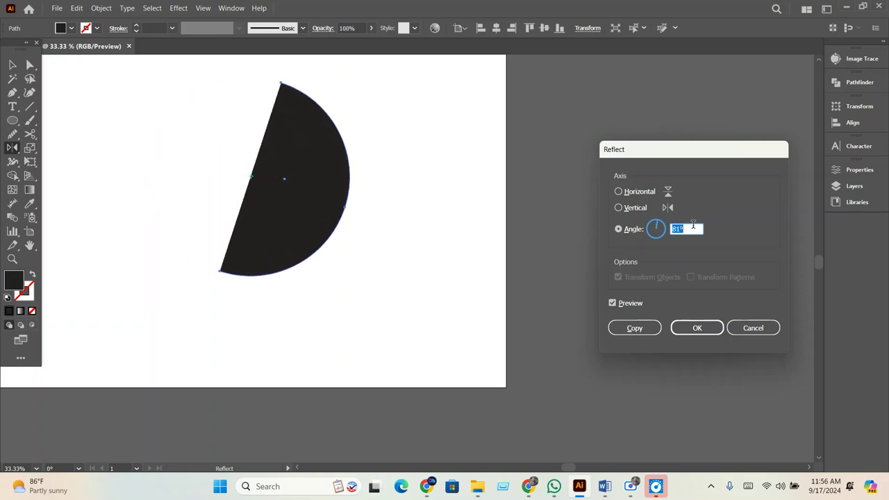
scroll(692, 225, "up", 5)
scroll(693, 225, "up", 2)
scroll(692, 225, "up", 2)
scroll(693, 225, "up", 2)
scroll(692, 225, "down", 2)
scroll(693, 225, "down", 1)
scroll(692, 226, "up", 1)
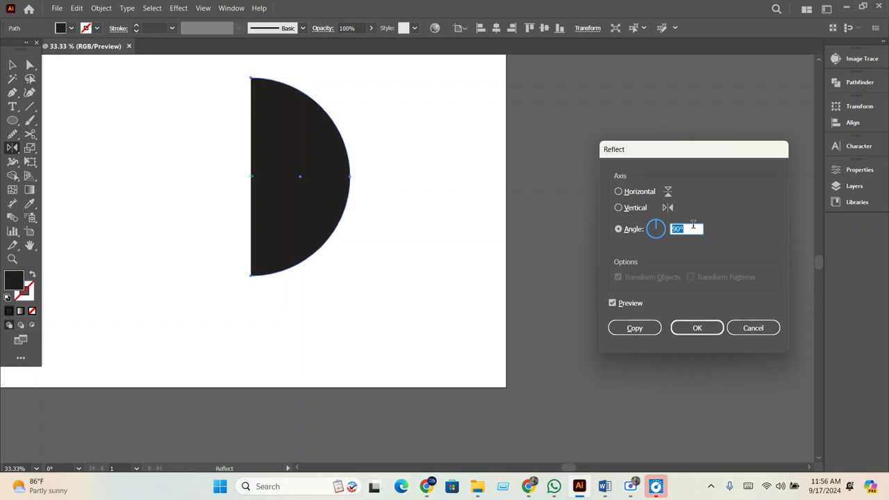
left_click(632, 328)
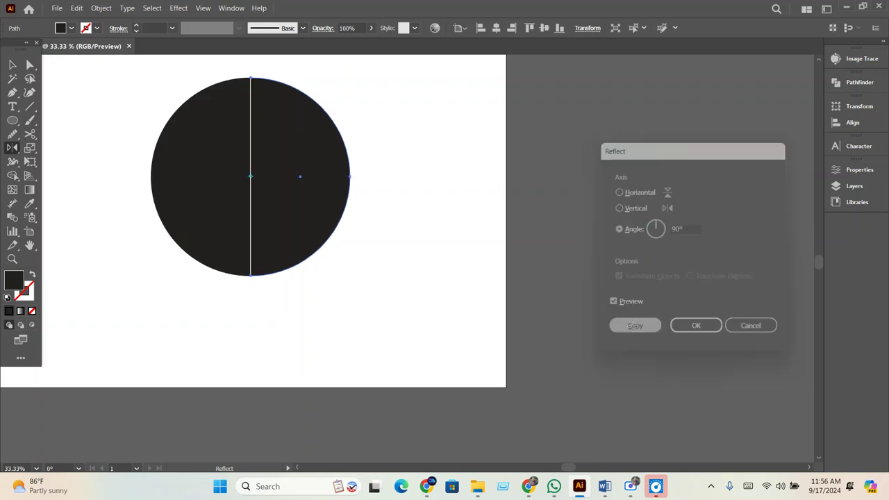
Nudge the mirrored right half slightly left to close the circle, then select only that half.
left_click(13, 64)
left_click(438, 324)
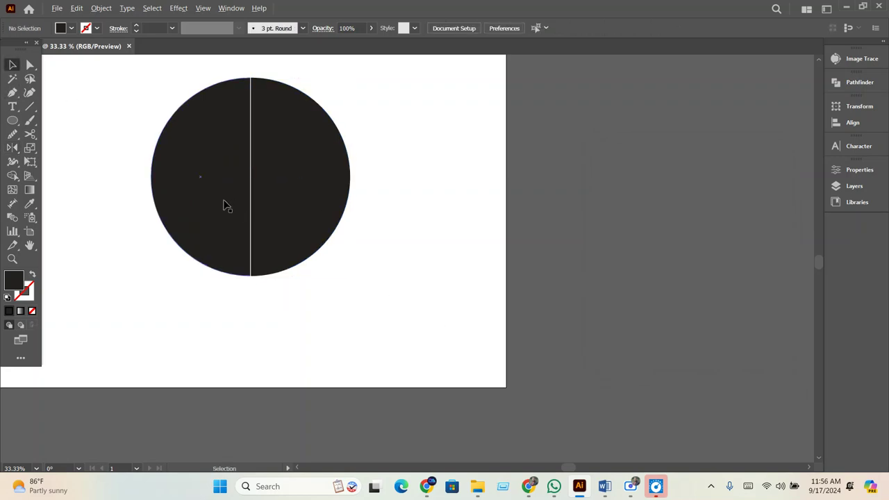
scroll(222, 204, "up", 2)
scroll(303, 155, "up", 2)
scroll(265, 212, "up", 2)
left_click_drag(266, 212, 258, 216)
scroll(259, 217, "down", 4)
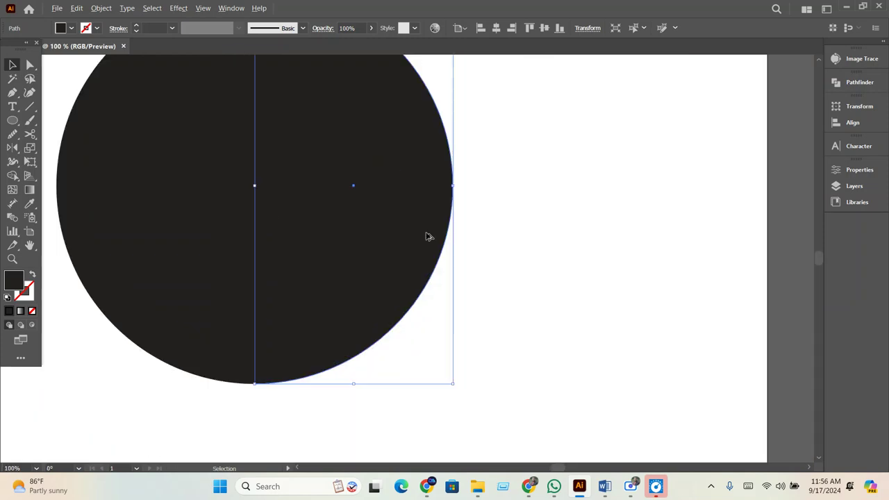
scroll(426, 236, "down", 3)
left_click(434, 325)
left_click_drag(461, 361, 208, 188)
left_click(436, 261)
left_click(388, 242)
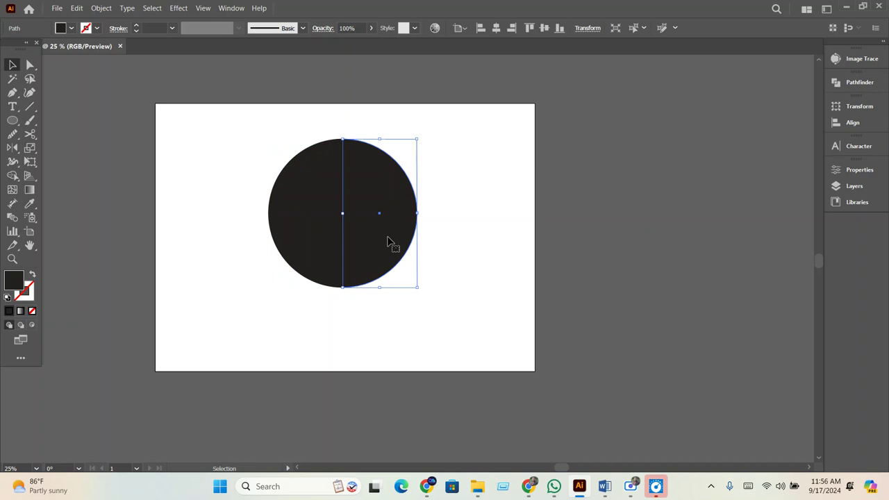
Delete both halves of the circle.
key("Delete")
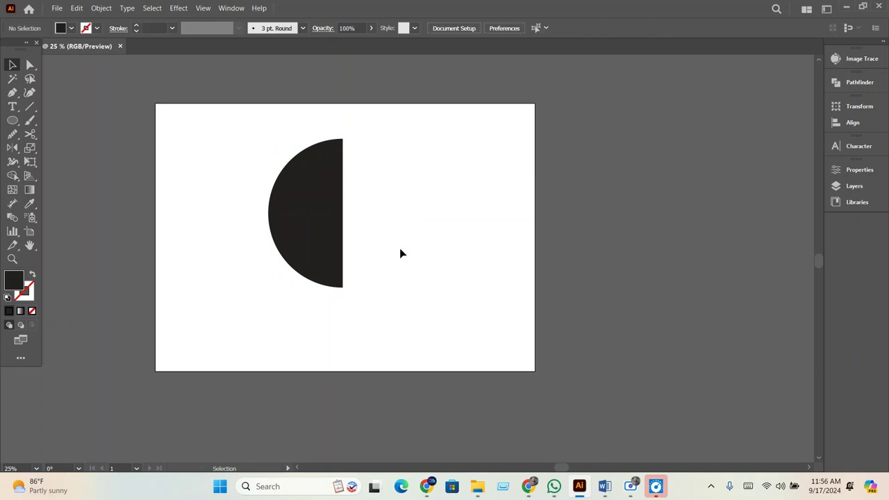
left_click_drag(401, 254, 210, 177)
key("Delete")
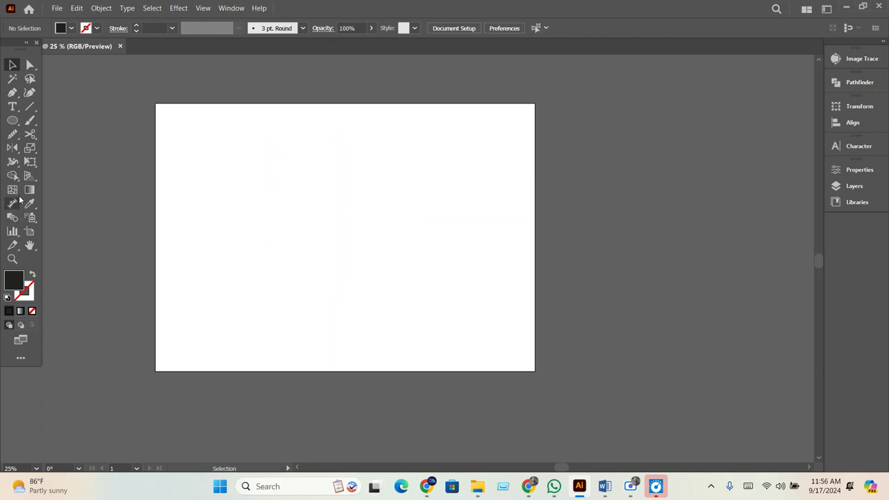
left_click(29, 162)
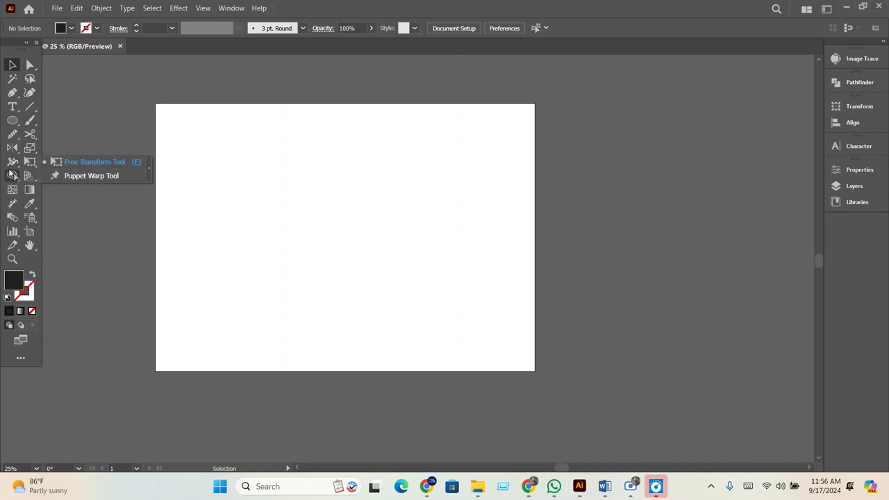
left_click(12, 162)
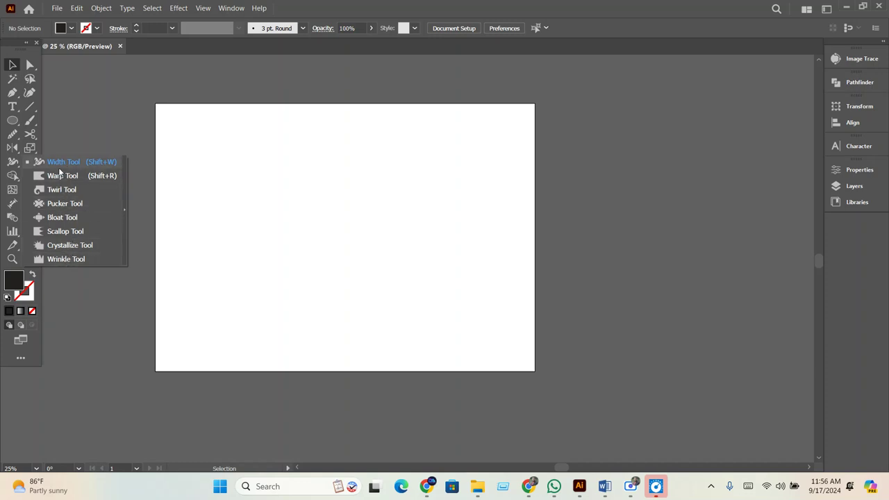
Draw an S-shaped wave path with three Pen anchors, curving at the middle one.
left_click(12, 91)
left_click(249, 261)
left_click_drag(383, 238, 475, 286)
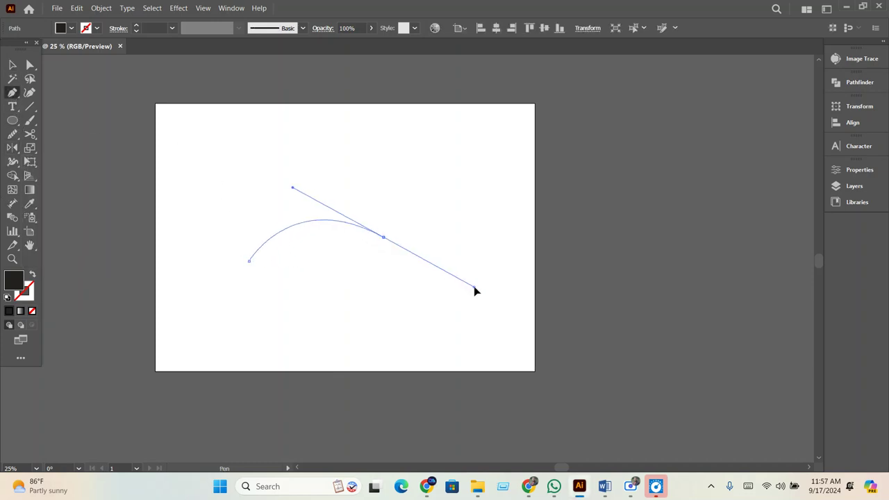
left_click(512, 218)
left_click(12, 65)
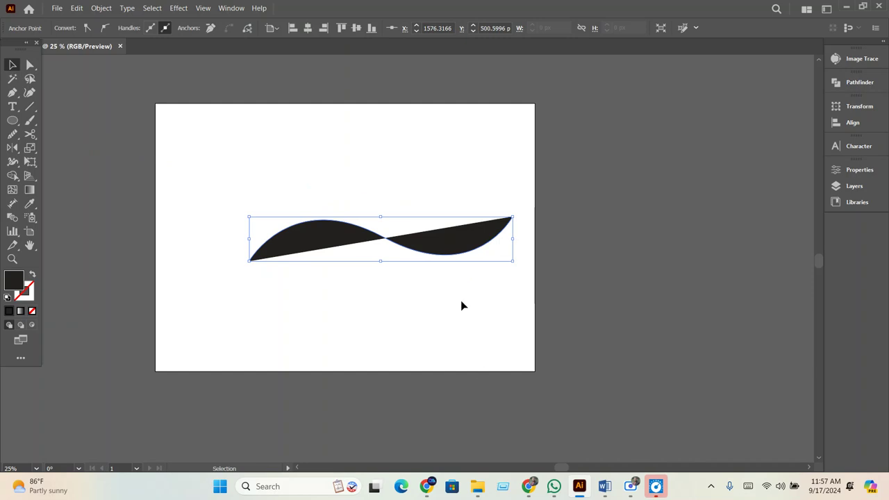
Swap the wave's fill and stroke, give it a 13 pt stroke, and shift it slightly left.
left_click(31, 275)
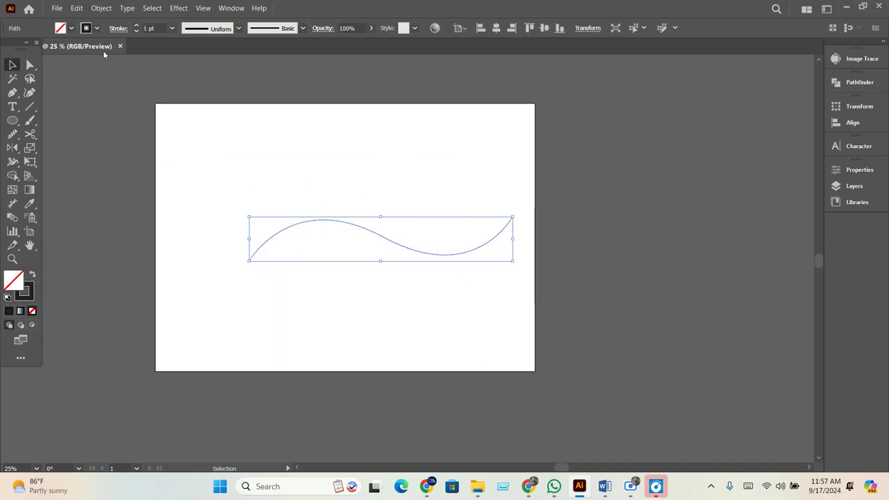
left_click(150, 28)
scroll(149, 28, "up", 6)
scroll(150, 28, "up", 6)
left_click(400, 195)
left_click_drag(434, 262, 394, 265)
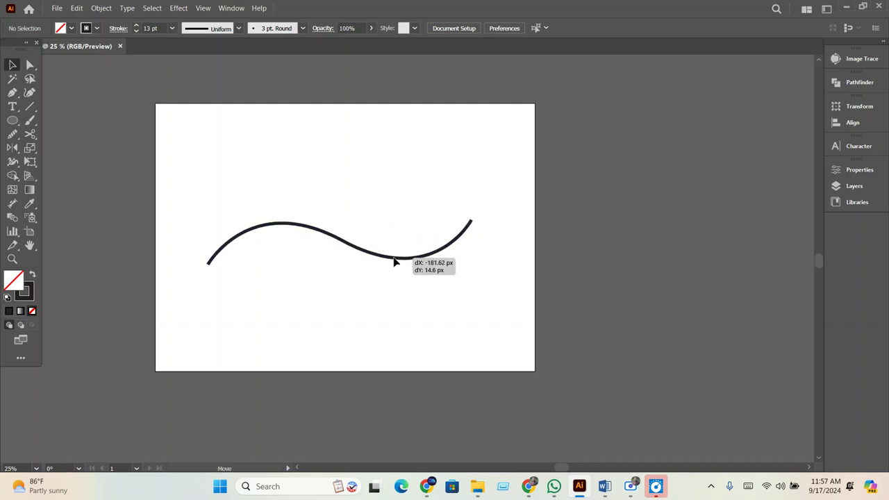
scroll(386, 265, "up", 1)
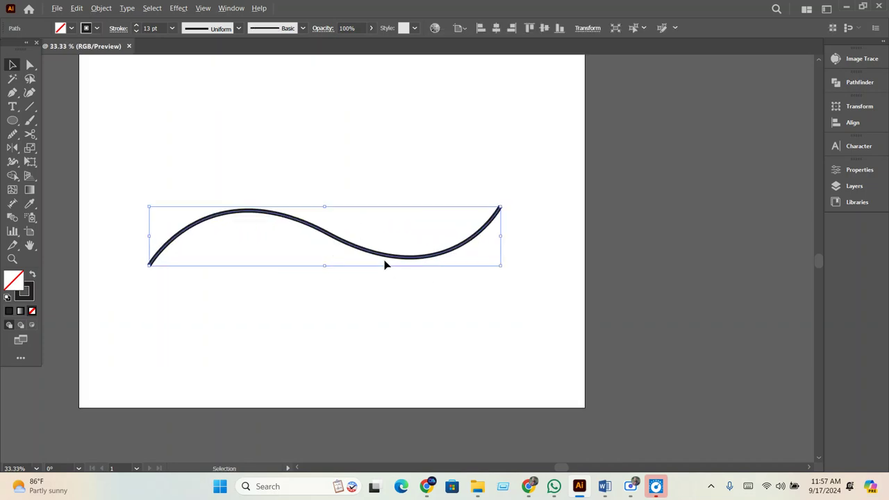
Apply the tapered Width Profile 4 and raise the stroke weight to 102 pt.
left_click(232, 29)
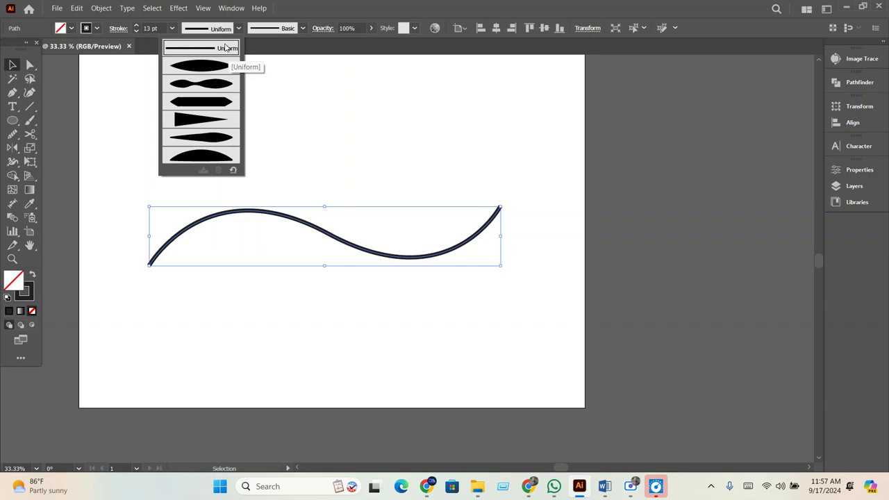
left_click(201, 120)
left_click(148, 28)
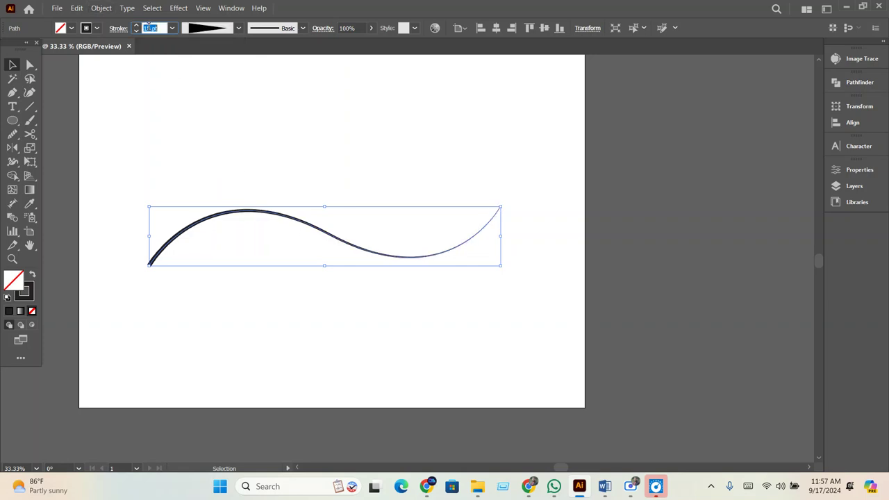
scroll(147, 26, "up", 2)
scroll(147, 26, "up", 2)
scroll(147, 27, "up", 2)
scroll(147, 26, "up", 2)
scroll(148, 27, "up", 2)
scroll(147, 26, "up", 2)
scroll(147, 27, "up", 2)
Move the tapered wave up and to the right.
left_click(294, 327)
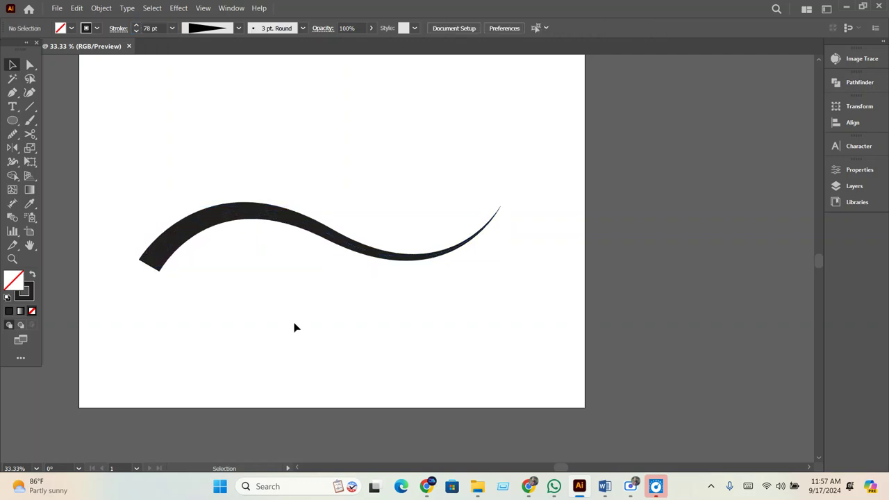
mouse_move(232, 207)
left_mouse_down()
mouse_move(265, 178)
mouse_move(234, 205)
left_mouse_up()
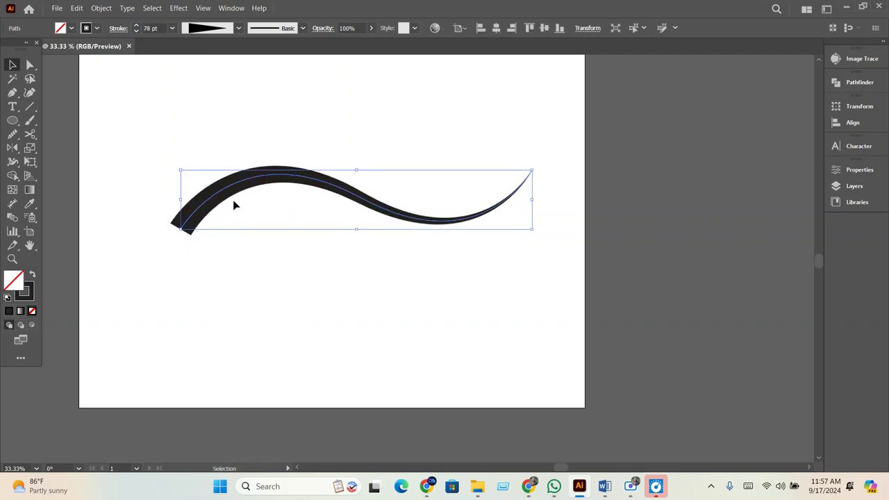
scroll(154, 26, "up", 2)
scroll(154, 27, "up", 3)
scroll(155, 27, "up", 3)
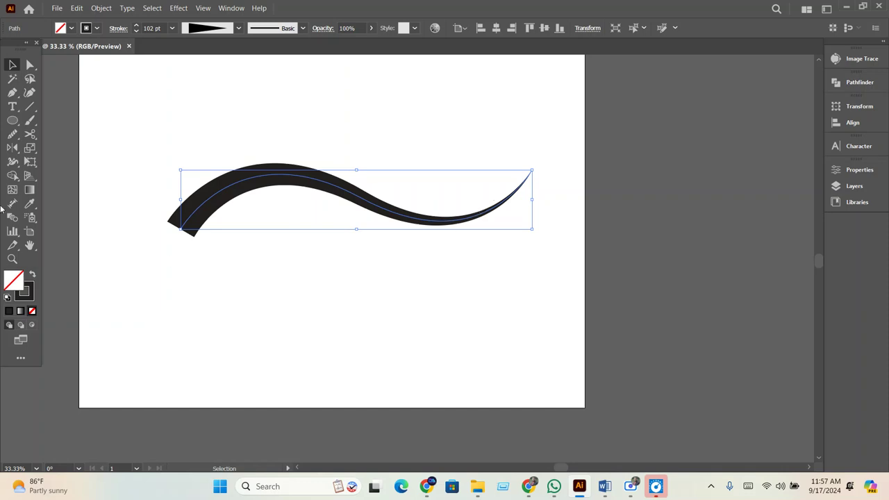
Widen the wave's stroke with the Width Tool at both endpoints and a new midpoint.
left_click_drag(12, 162, 62, 162)
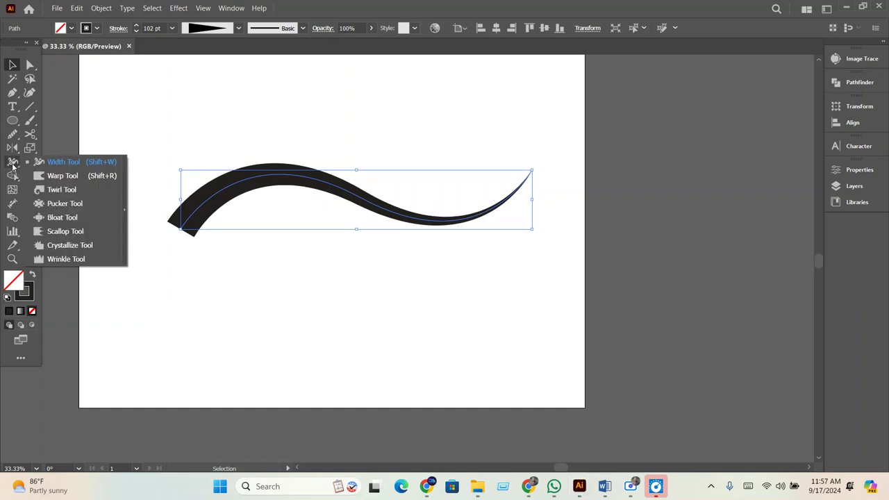
left_click_drag(195, 237, 208, 248)
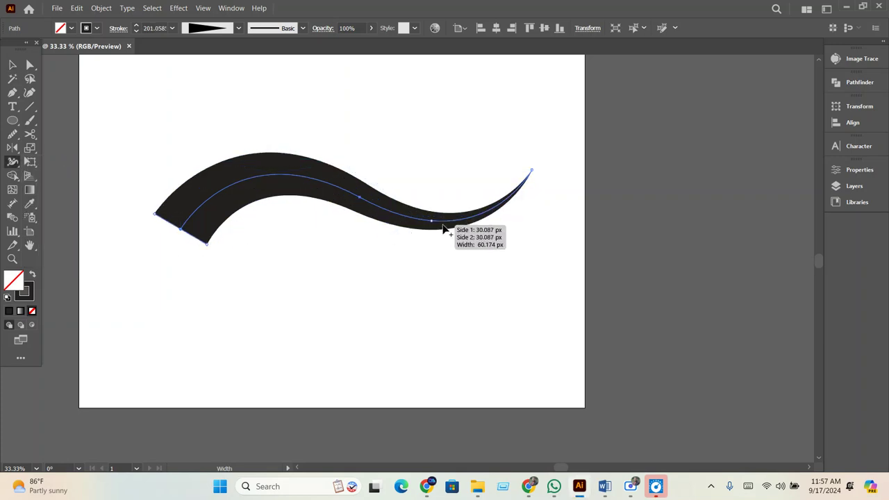
left_click_drag(532, 173, 538, 179)
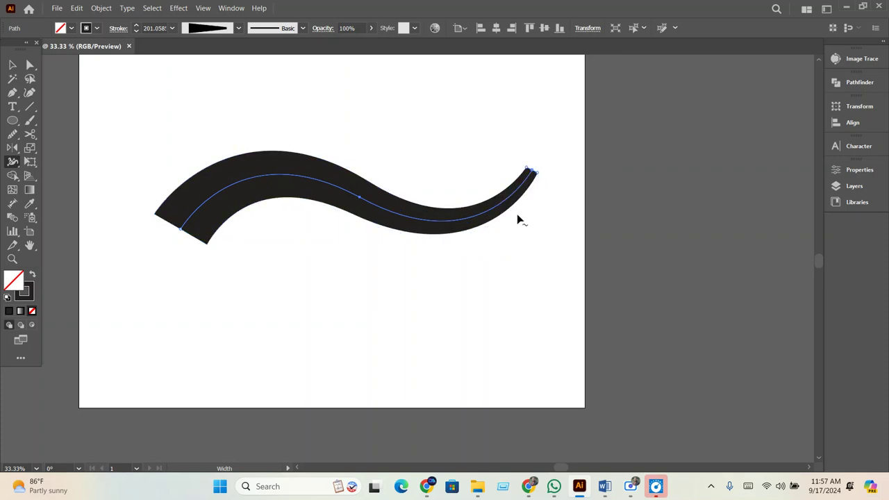
mouse_move(361, 196)
left_mouse_down()
mouse_move(394, 159)
mouse_move(370, 178)
left_mouse_up()
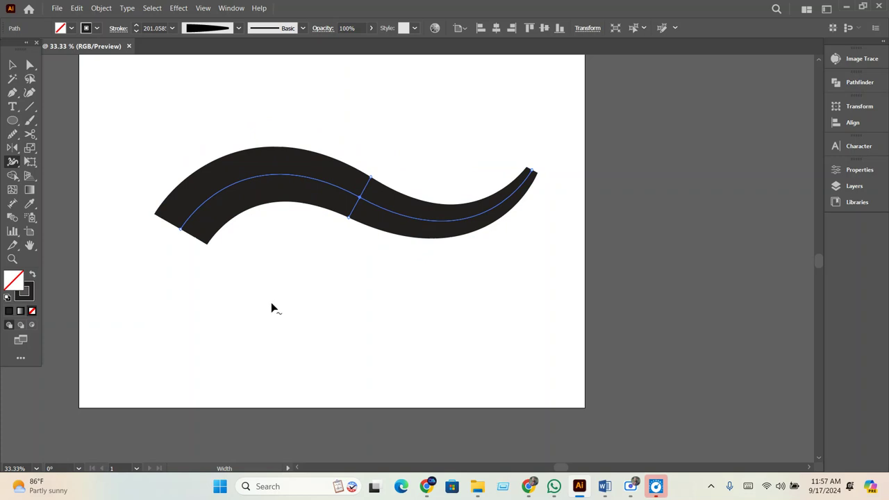
left_click(13, 65)
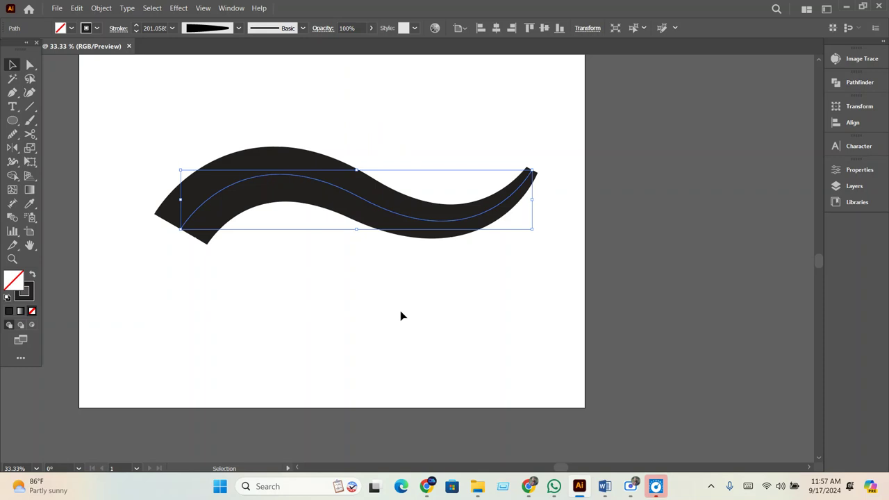
Delete the wavy stroke and browse the width and distortion tools.
key("Delete")
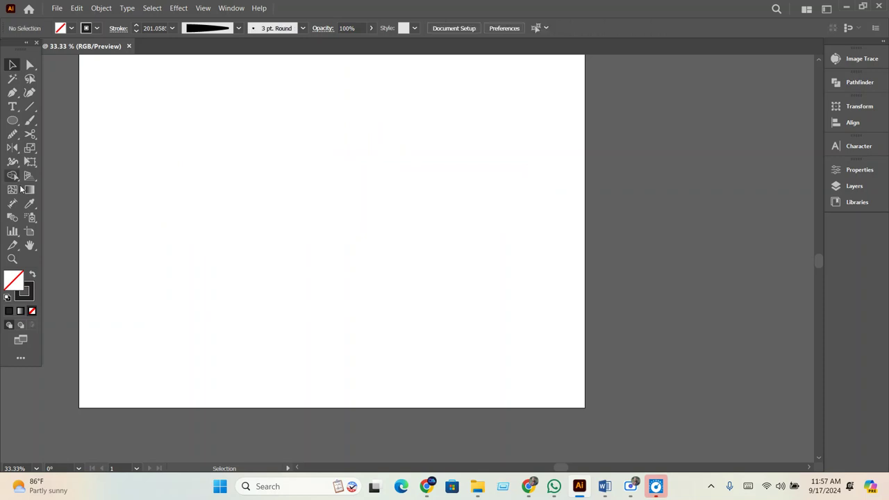
left_click(12, 162)
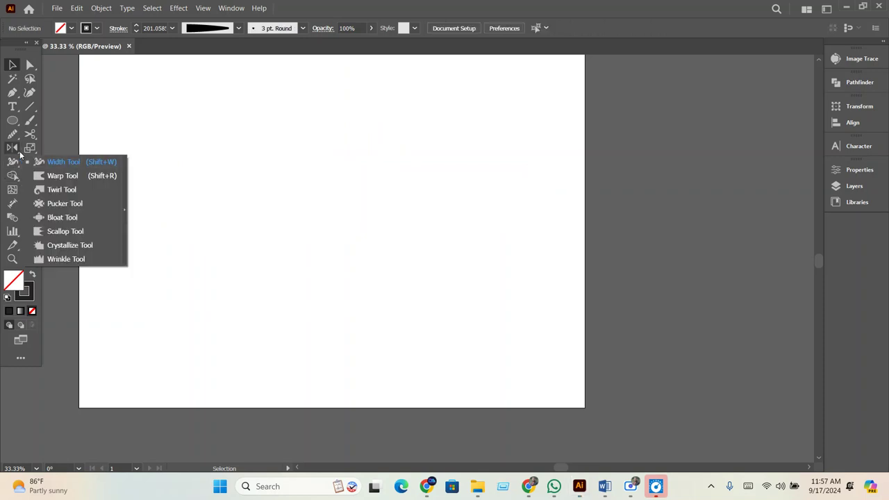
left_click(14, 163)
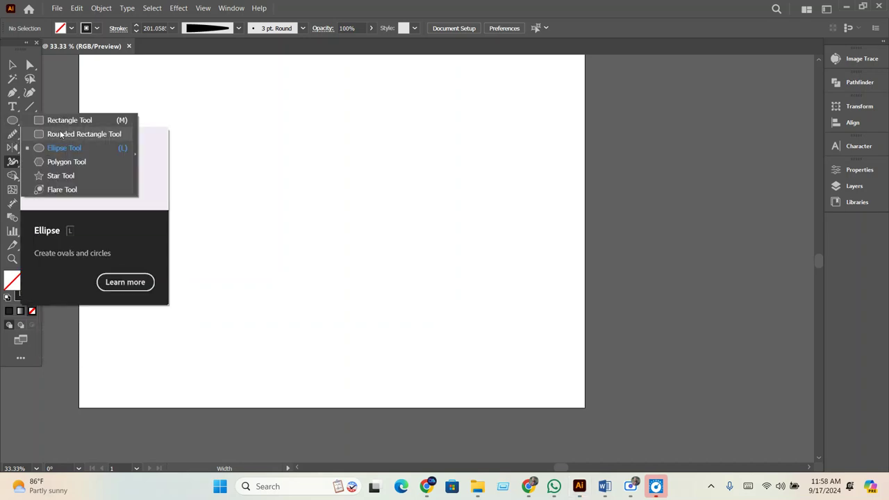
Draw a solid black rectangle, shear it into a parallelogram with Free Transform, then delete it.
left_click_drag(12, 120, 61, 118)
left_click_drag(259, 191, 436, 302)
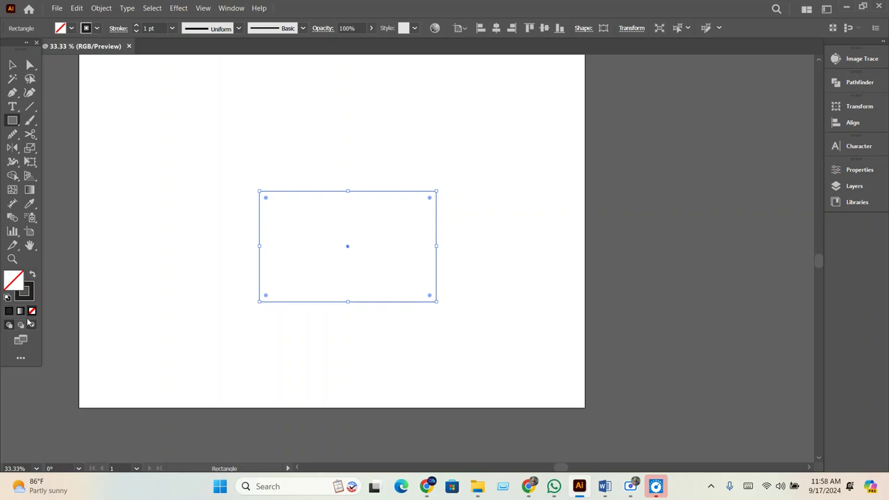
left_click(32, 275)
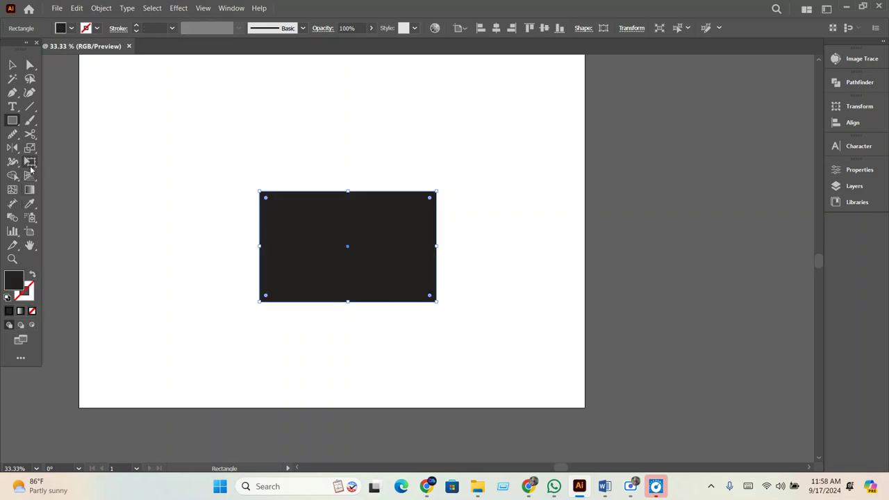
left_click(30, 167)
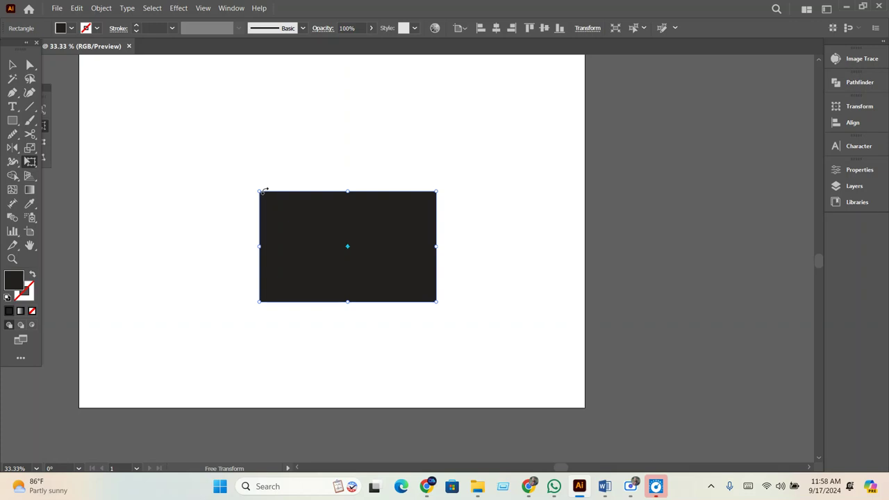
left_click_drag(262, 192, 264, 193)
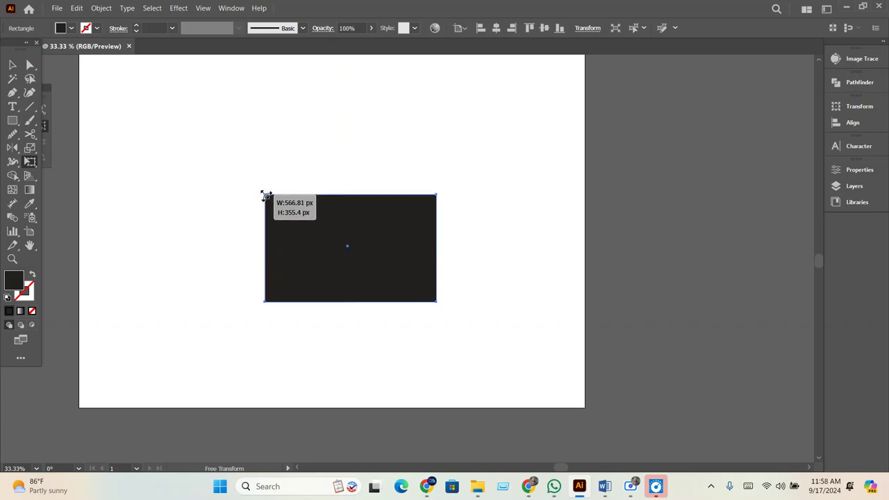
mouse_move(347, 191)
left_mouse_down()
mouse_move(411, 201)
mouse_move(274, 197)
mouse_move(417, 211)
mouse_move(406, 195)
left_mouse_up()
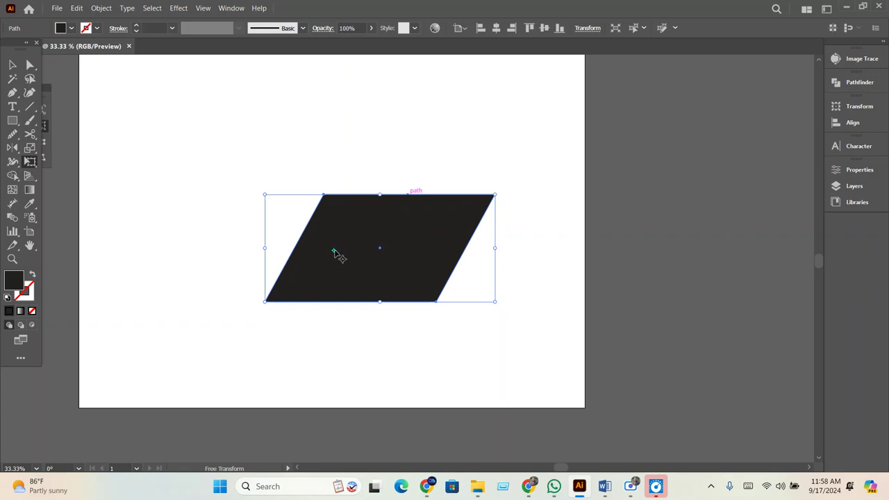
key("Delete")
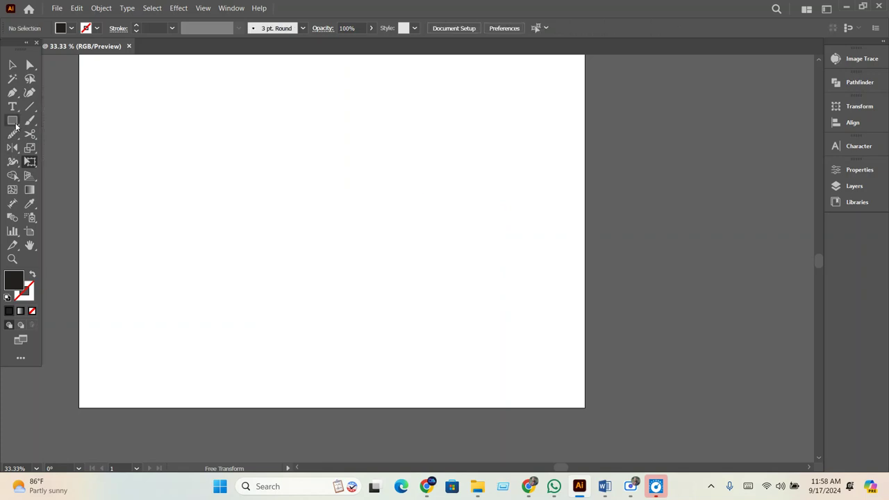
Draw a black circle, squash it into a flat horizontal ellipse, and move it toward the centre.
left_click_drag(13, 121, 68, 157)
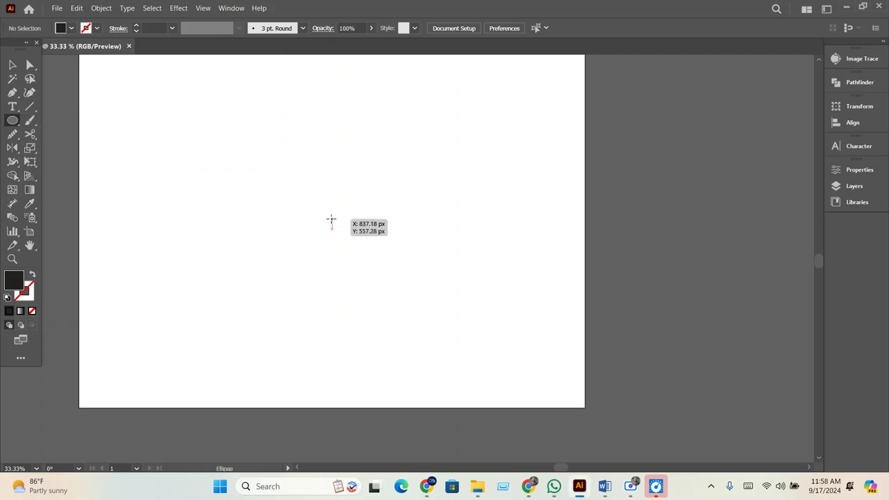
left_click_drag(331, 220, 414, 301)
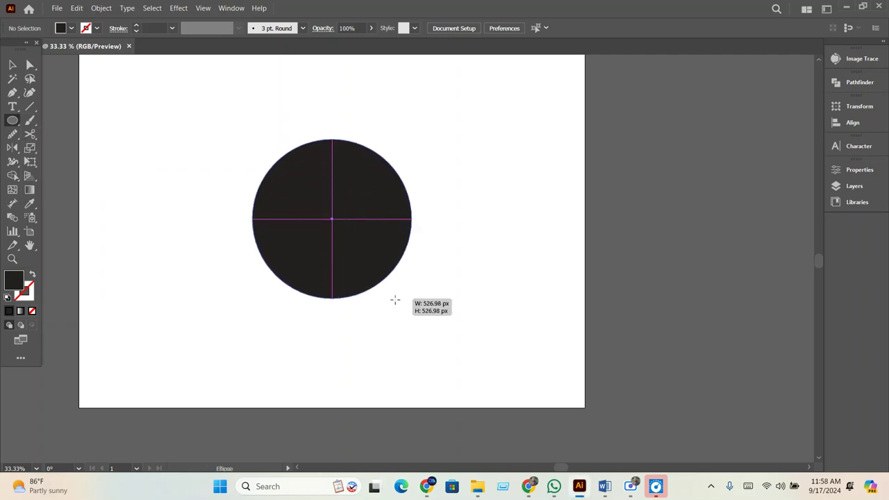
left_click(30, 161)
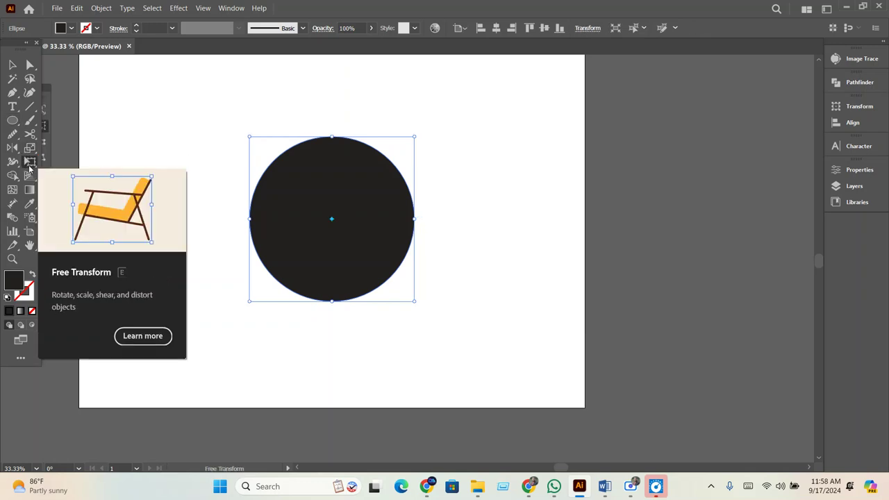
mouse_move(332, 136)
left_mouse_down()
mouse_move(235, 157)
mouse_move(164, 281)
mouse_move(154, 185)
left_mouse_up()
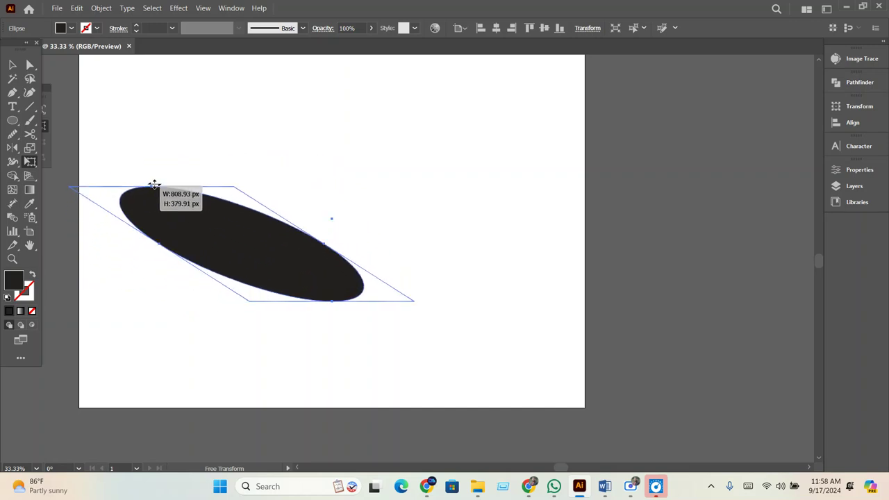
left_click_drag(154, 184, 332, 353)
left_click(16, 64)
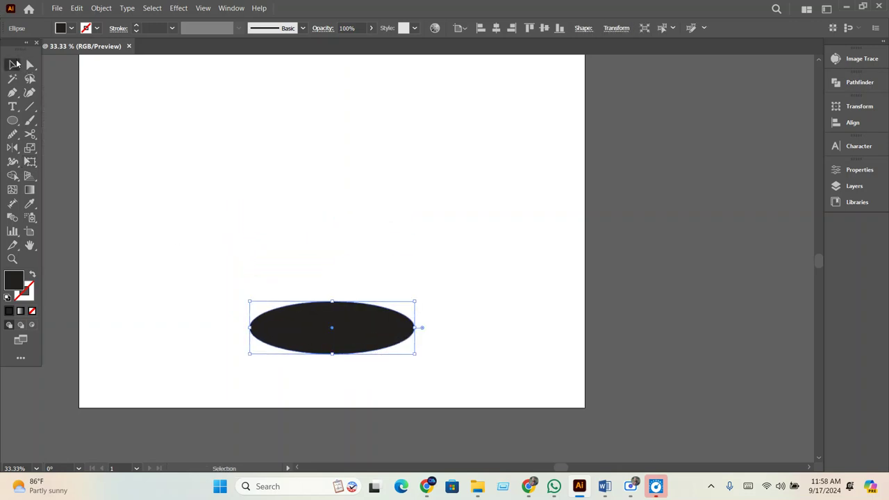
left_click_drag(347, 315, 350, 238)
left_click(349, 338)
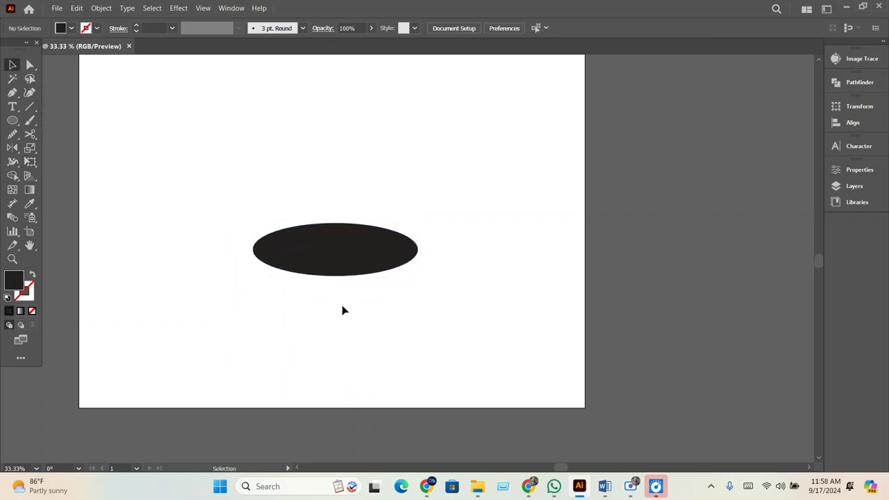
Draw an unfilled curved path rising from the ellipse toward the top right.
left_click(12, 93)
left_click(332, 245)
left_click_drag(373, 113, 497, 66)
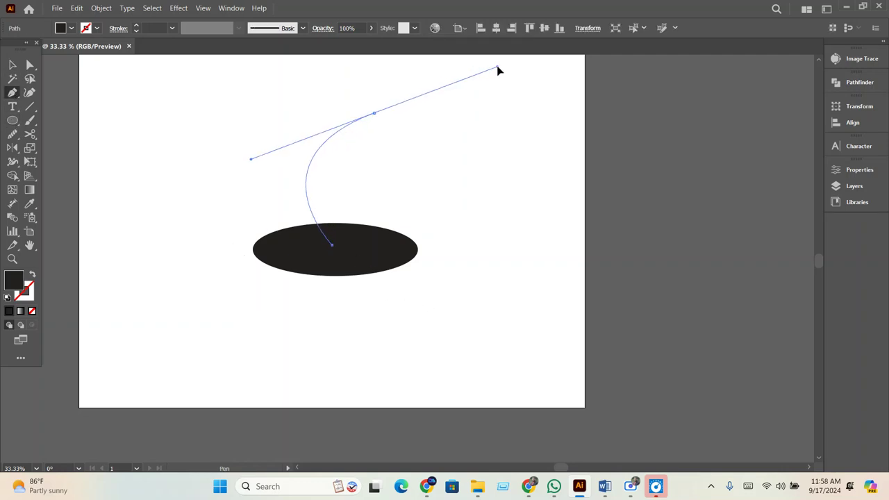
left_click(13, 65)
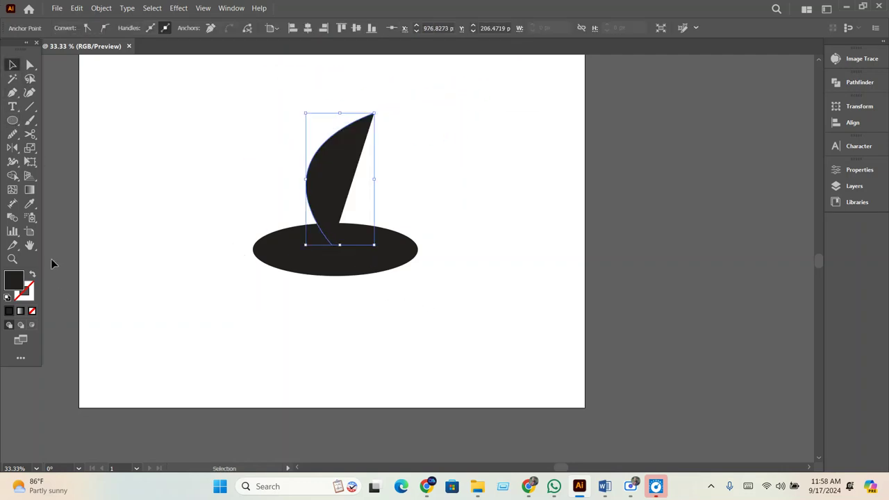
left_click(31, 275)
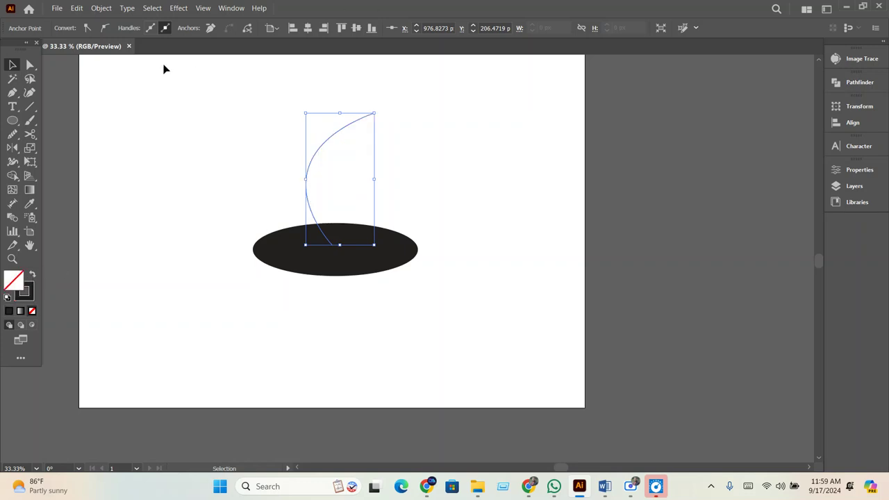
left_click_drag(291, 123, 425, 197)
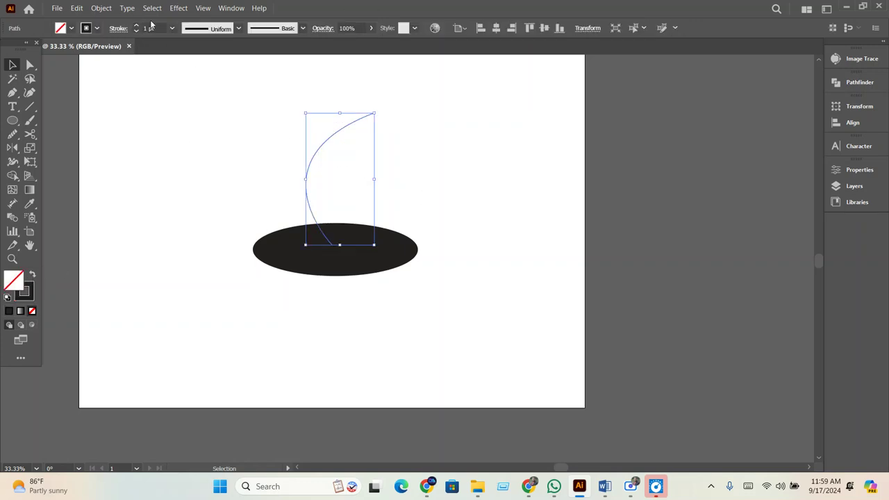
Give the curve a 21 pt stroke with the Wedge width profile, then select curve and ellipse.
scroll(155, 29, "up", 10)
scroll(155, 28, "up", 10)
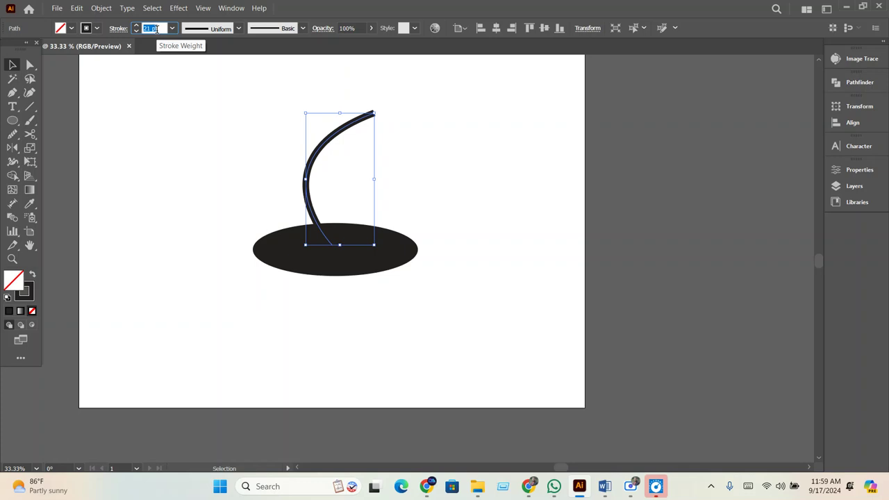
left_click(212, 175)
left_click_drag(381, 144, 219, 62)
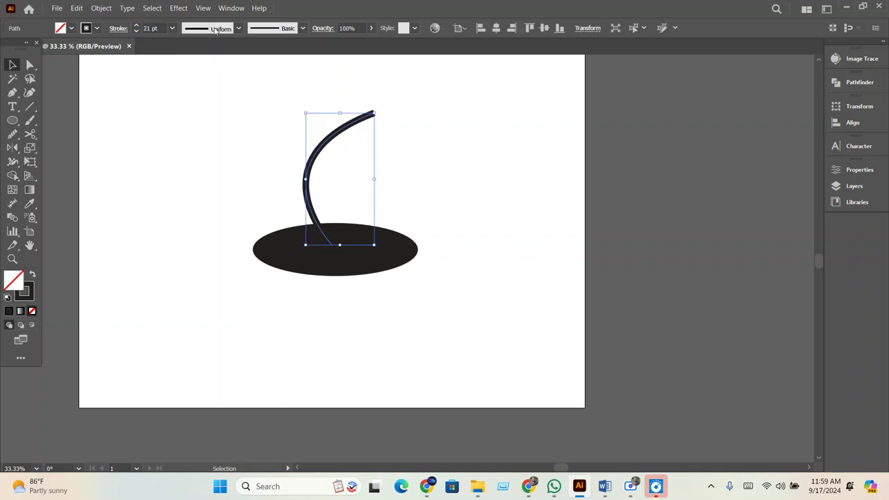
left_click(216, 29)
left_click(204, 127)
left_click(234, 164)
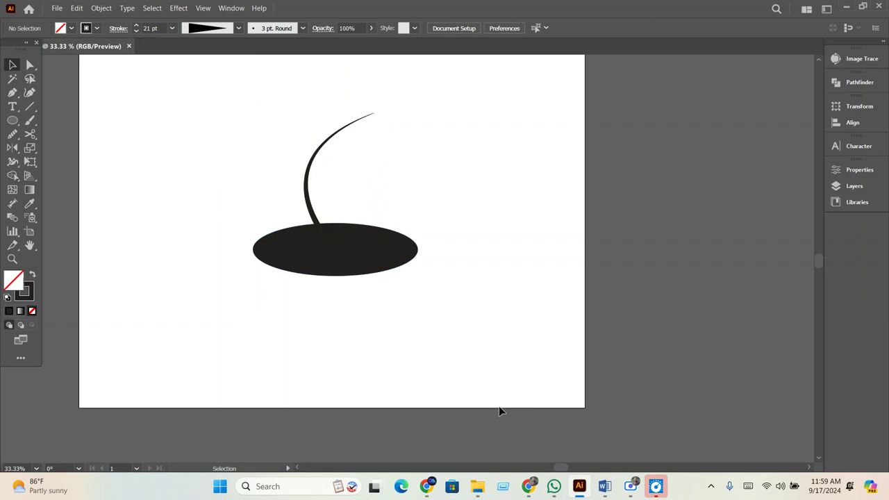
left_click_drag(497, 339, 163, 179)
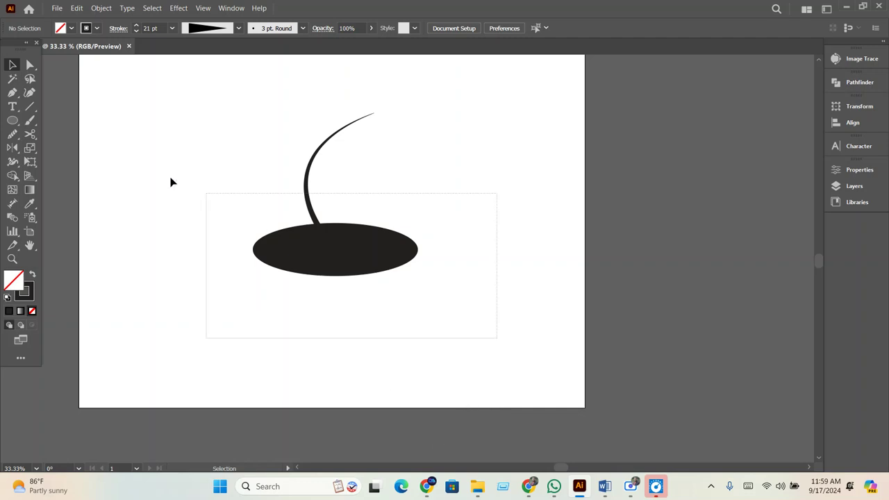
Delete the curve and ellipse, then browse the scale, free transform and shape builder alternatives.
key("Delete")
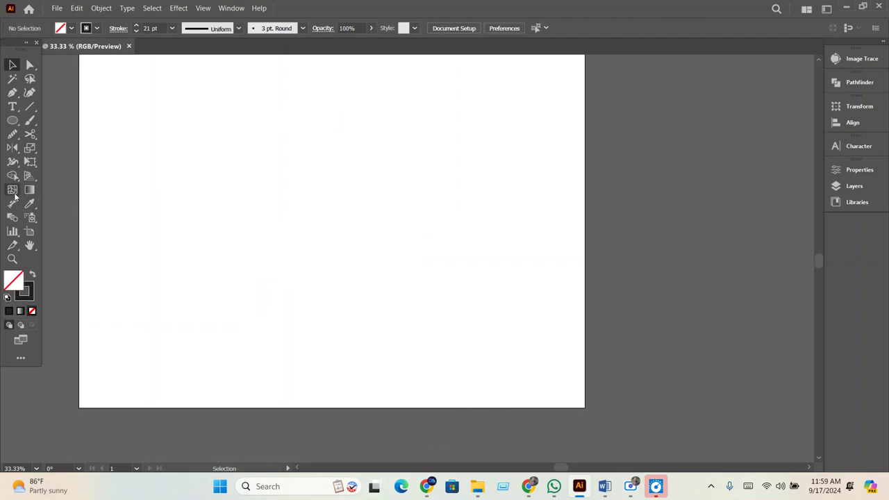
right_click(22, 149)
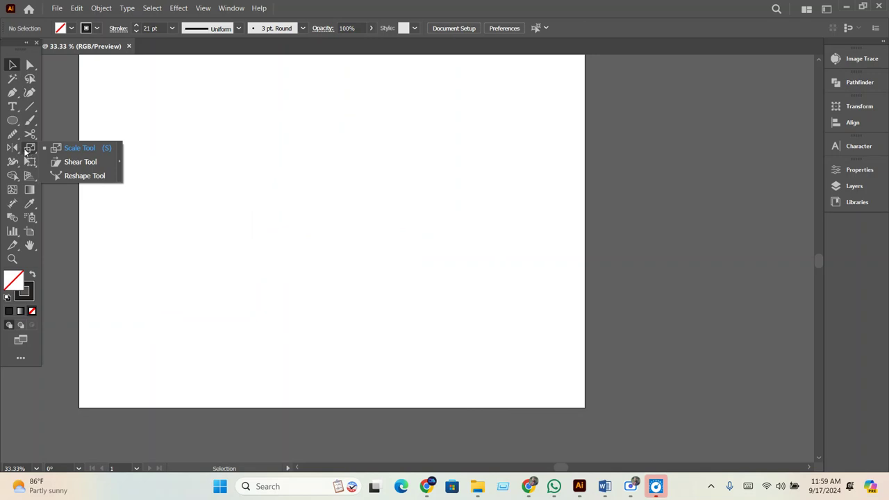
right_click(12, 161)
left_click(70, 162)
right_click(28, 162)
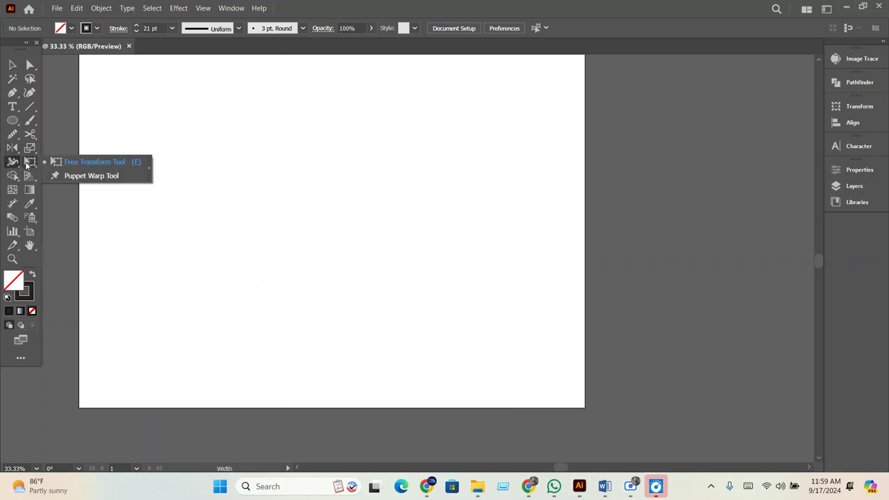
right_click(13, 175)
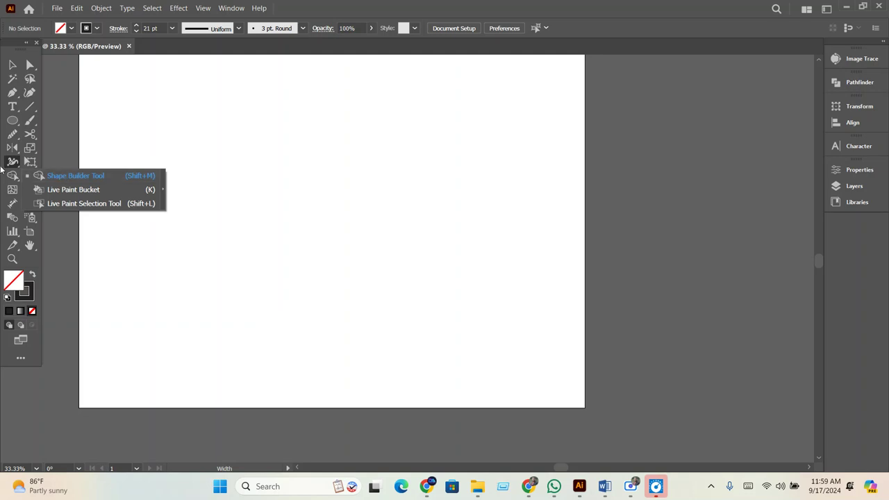
Draw a 21 pt outlined circle, drag overlapping copies, and select all three circles.
left_click(13, 121)
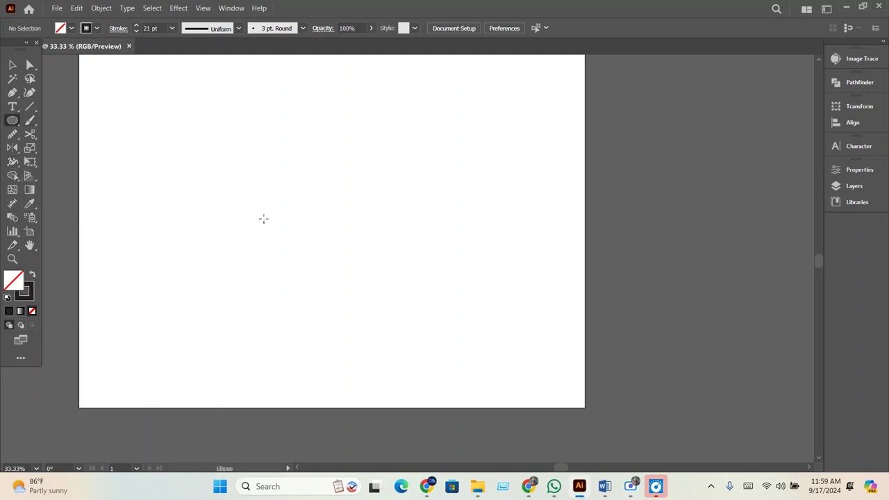
left_click_drag(264, 219, 340, 295)
left_click(12, 65)
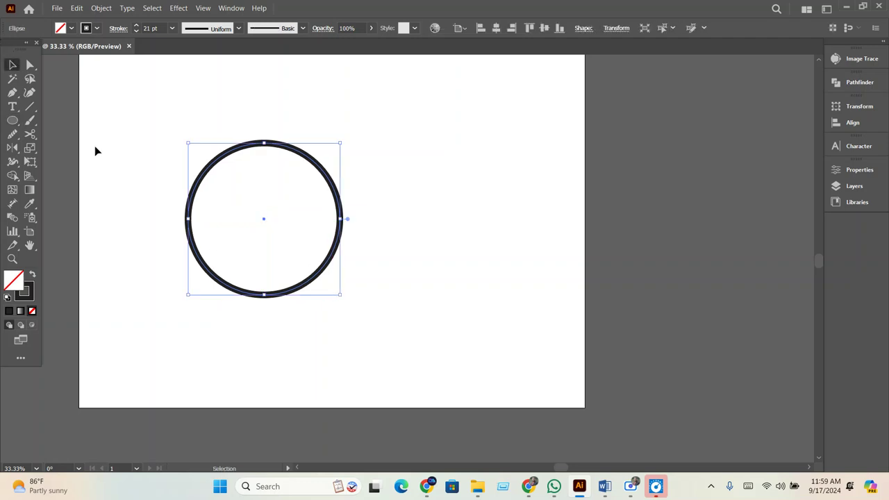
mouse_move(260, 228)
left_mouse_down()
mouse_move(340, 220)
mouse_move(303, 152)
left_mouse_up()
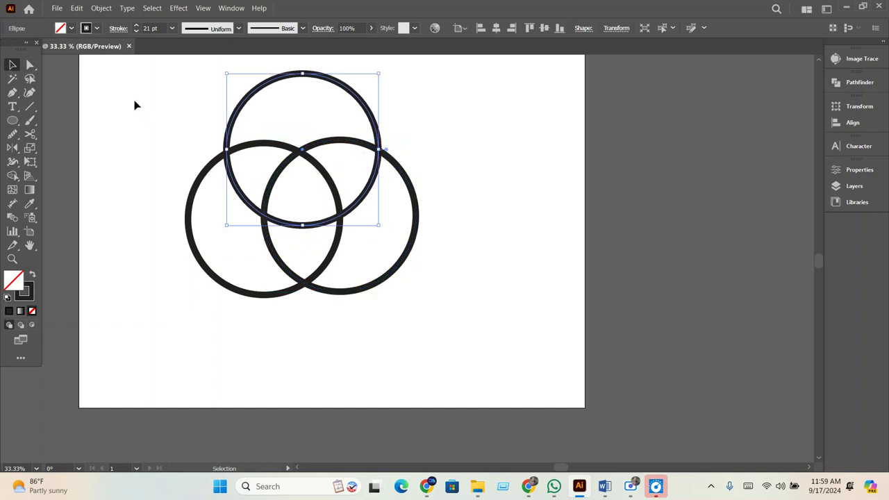
left_click_drag(136, 105, 449, 346)
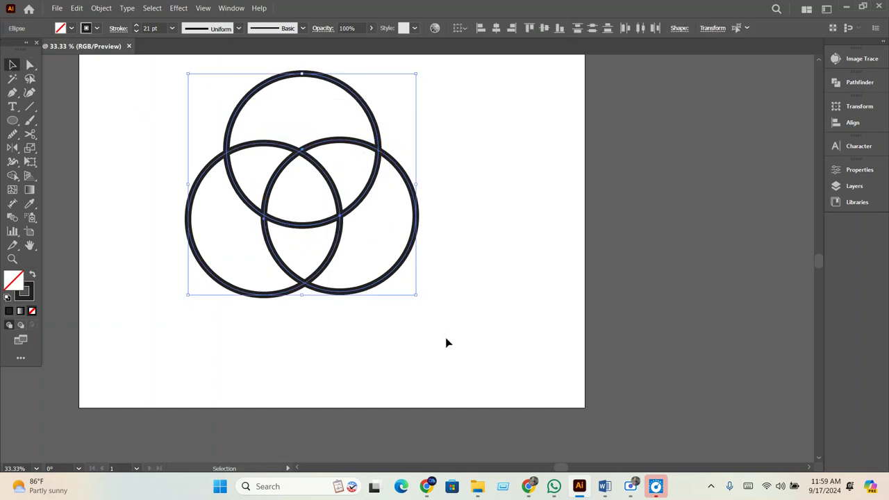
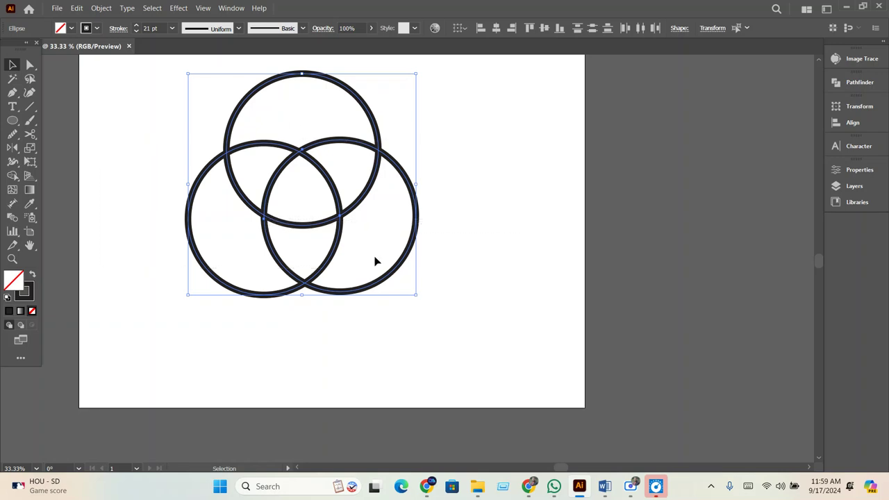
Duplicate the three-circle group to the right and widen the artboard to enclose the third set.
mouse_move(342, 224)
left_mouse_down()
mouse_move(236, 220)
mouse_move(747, 222)
left_mouse_up()
scroll(497, 285, "down", 1)
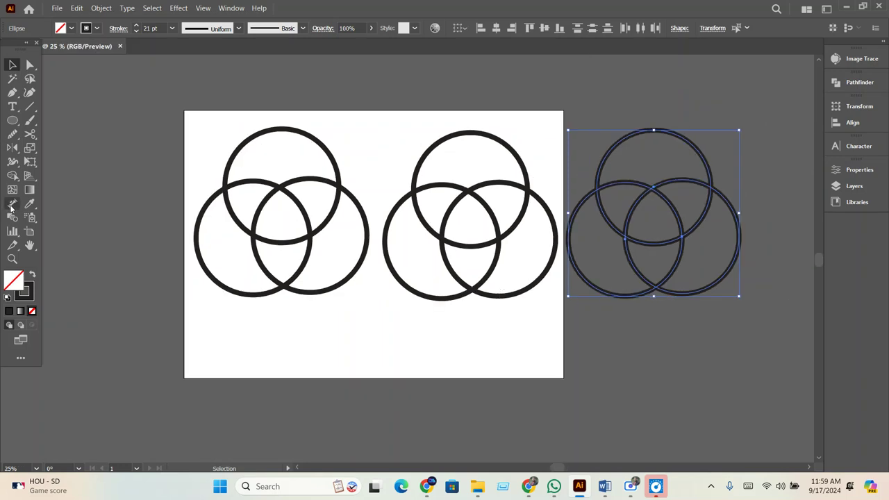
left_click(29, 231)
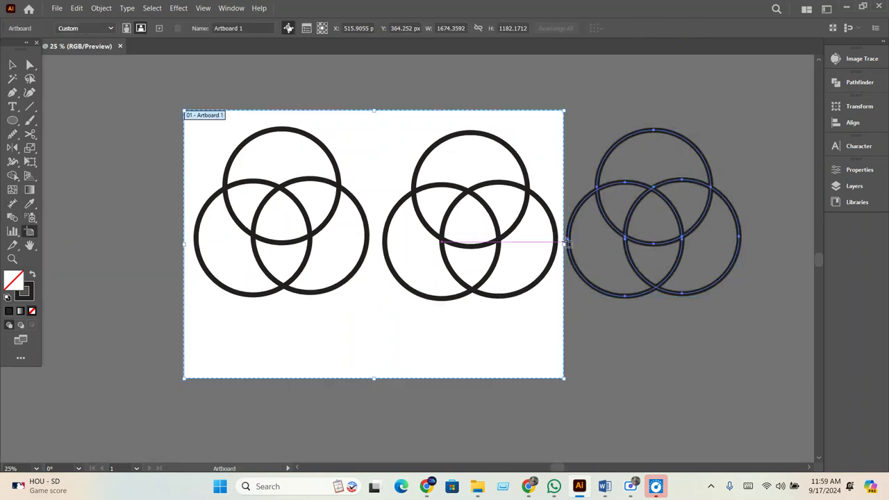
left_click_drag(564, 243, 786, 245)
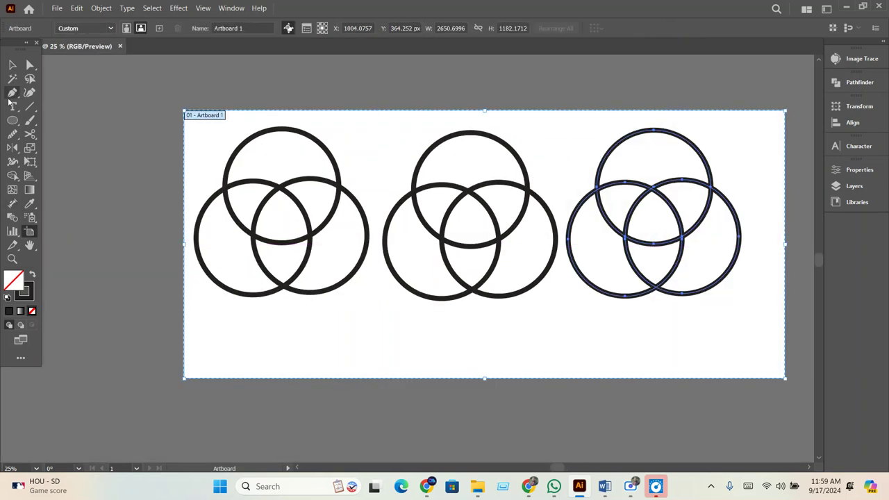
left_click(12, 65)
scroll(238, 163, "up", 1)
Select the left circle set and activate the Shape Builder tool (Shift+M).
left_click(351, 324)
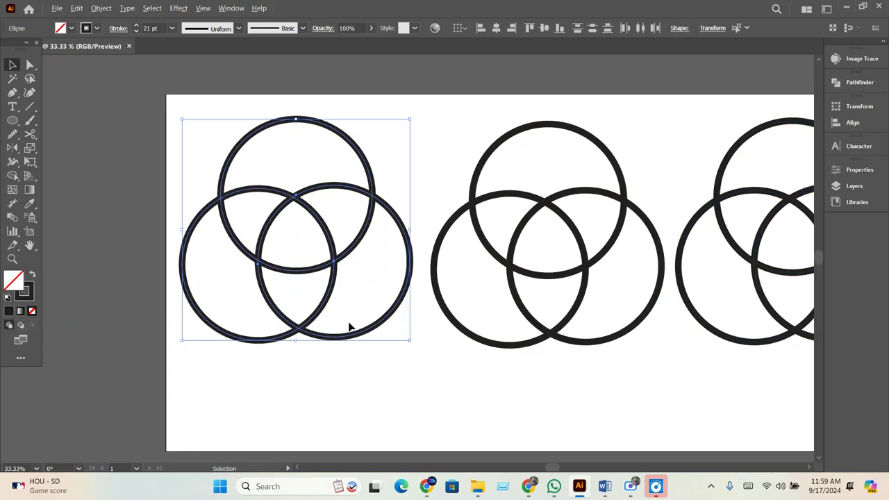
scroll(338, 314, "up", 1)
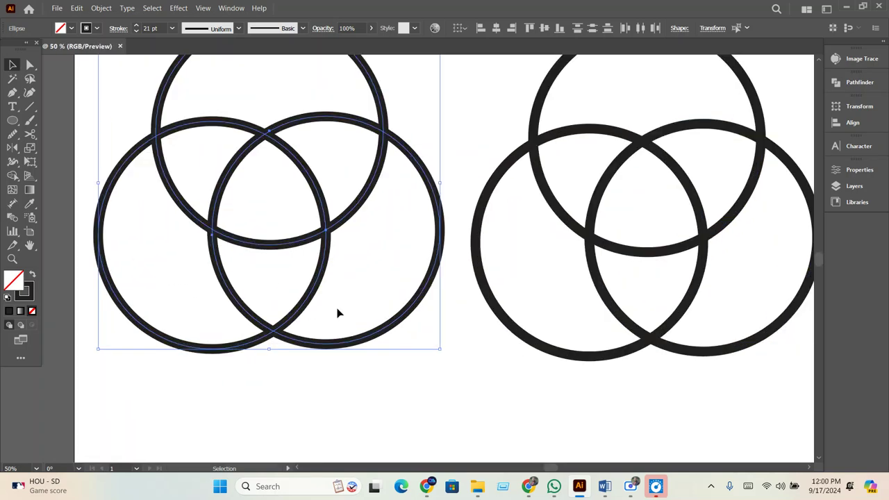
key("shift+m")
right_click(11, 176)
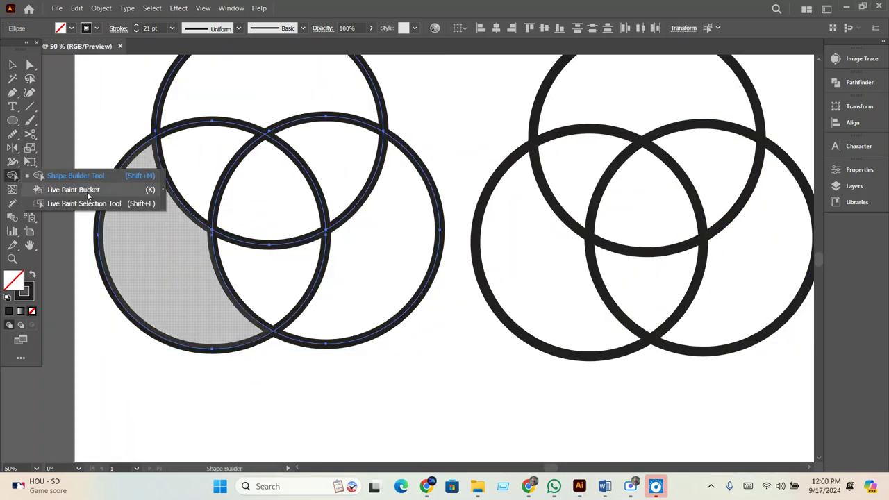
left_click(136, 178)
scroll(132, 138, "up", 1)
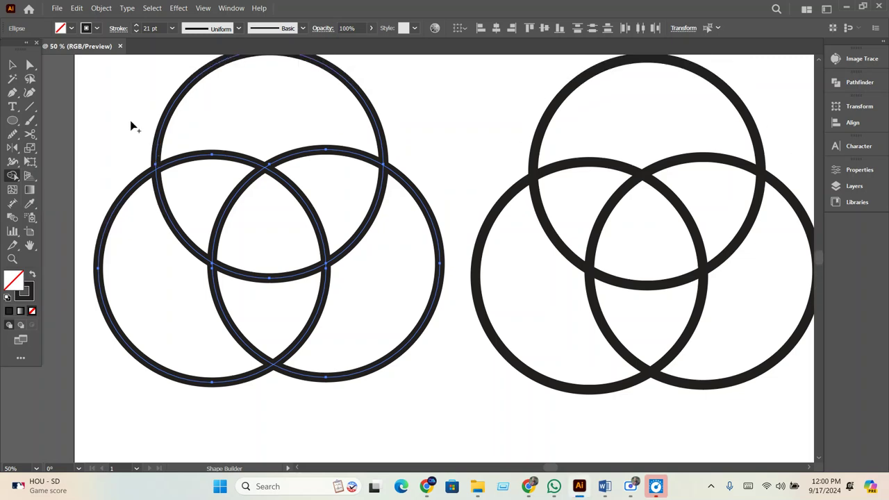
scroll(101, 99, "up", 1)
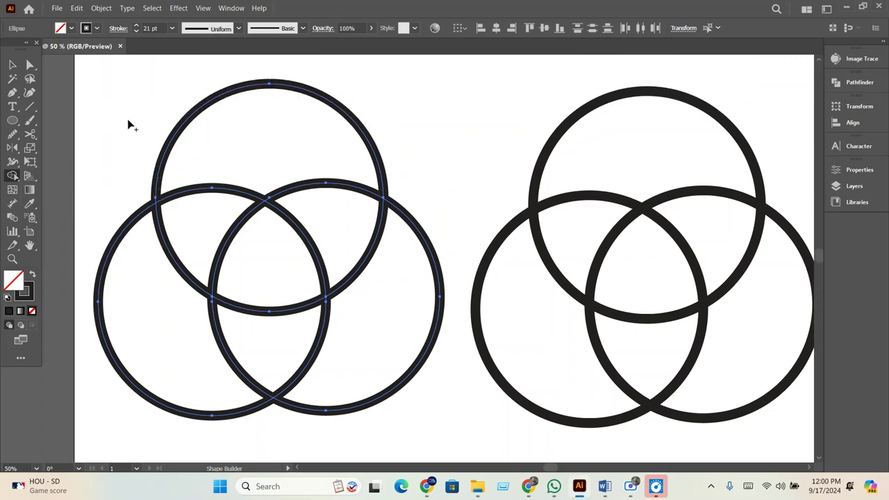
Merge the top, central and side regions of the left set into one trefoil shape.
mouse_move(239, 169)
left_mouse_down()
mouse_move(320, 254)
mouse_move(275, 262)
left_mouse_up()
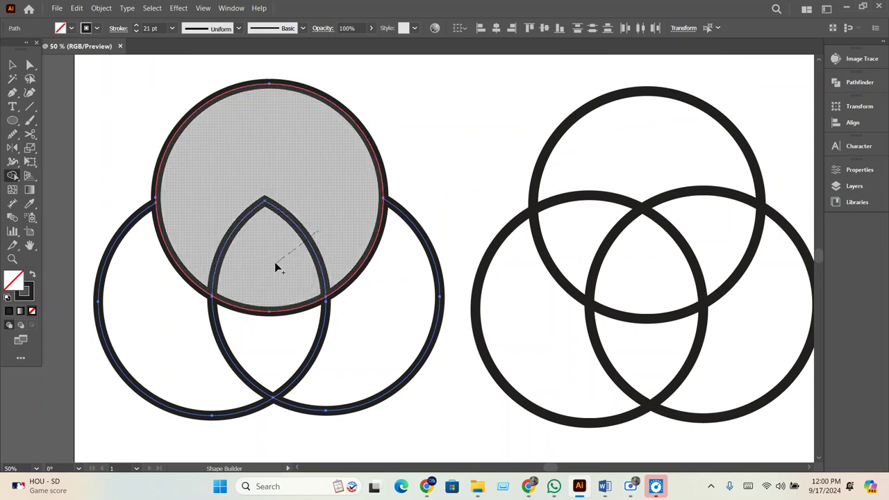
left_click_drag(250, 289, 213, 334)
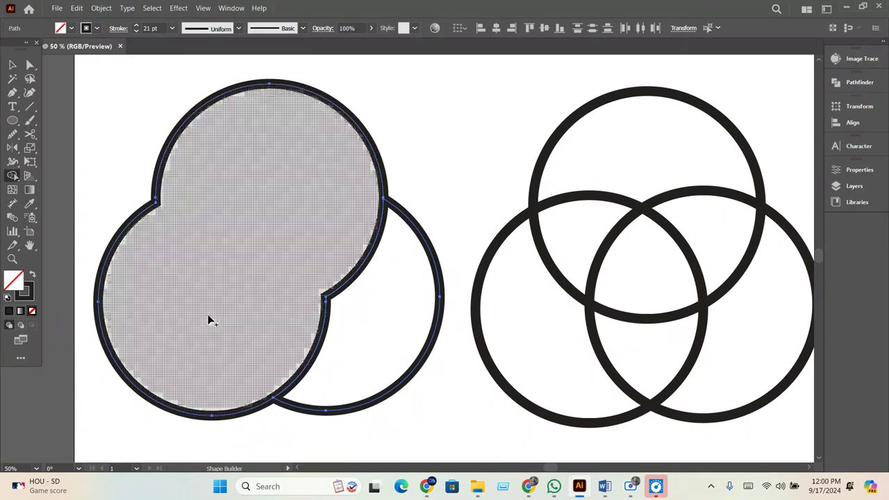
left_click_drag(352, 320, 383, 310)
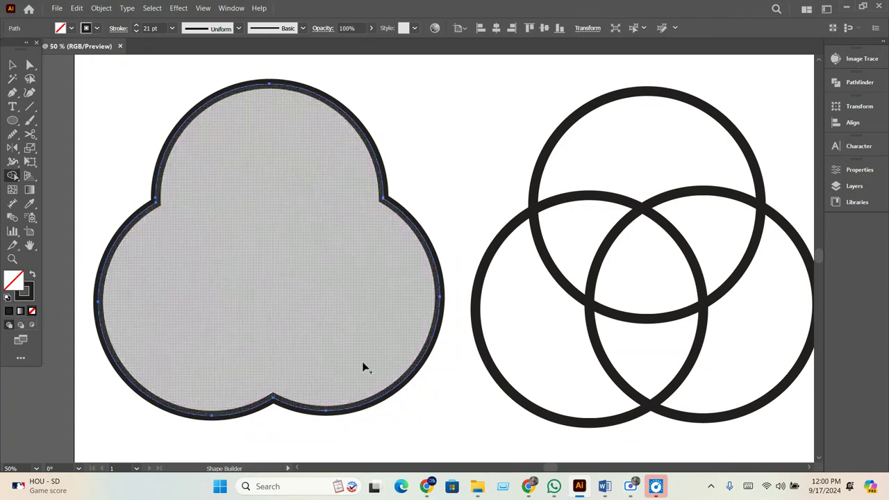
key("v")
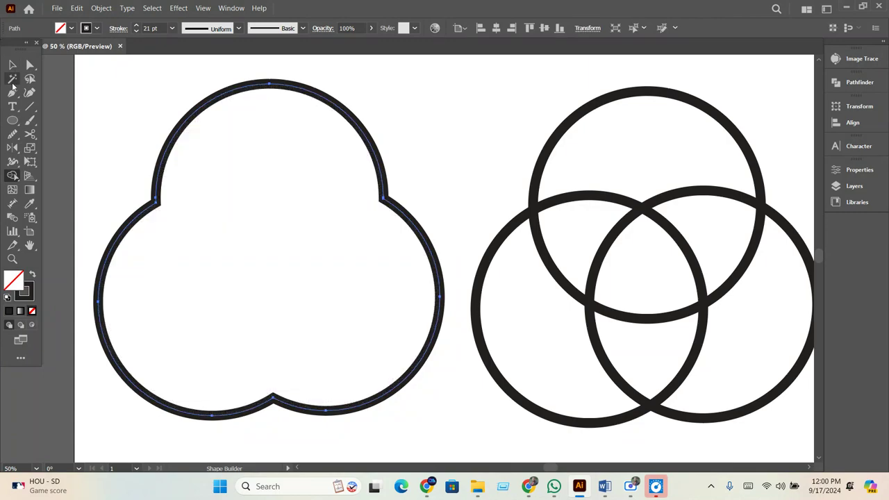
left_click(440, 156)
left_click_drag(441, 156, 128, 181)
Delete the middle set's top, left and right outer regions with Shape Builder, leaving a triquetra.
left_click_drag(283, 118, 549, 425)
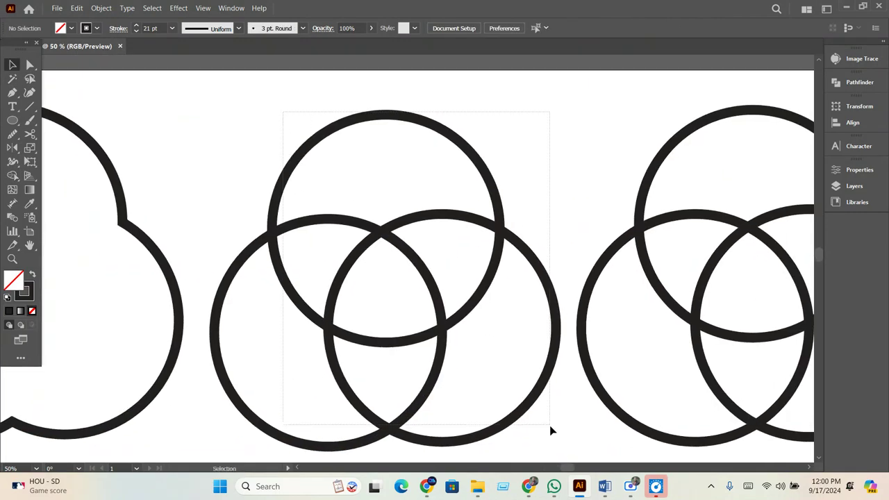
scroll(430, 347, "down", 1)
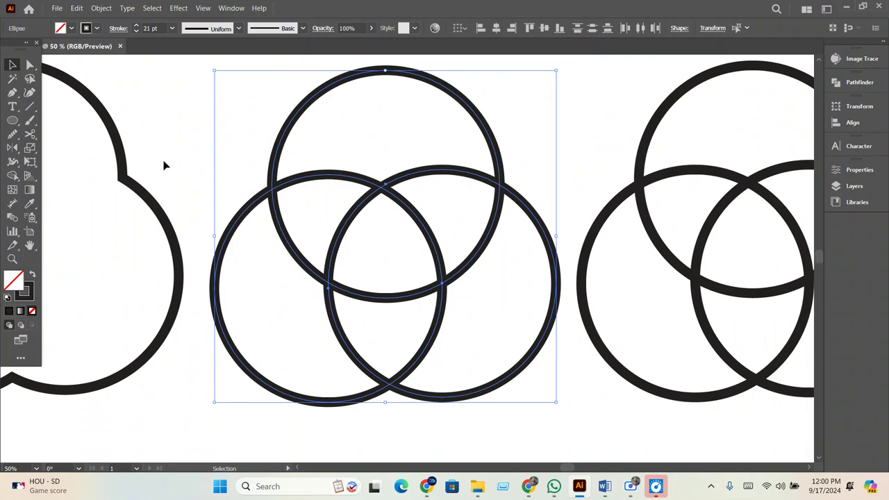
key("shift+m")
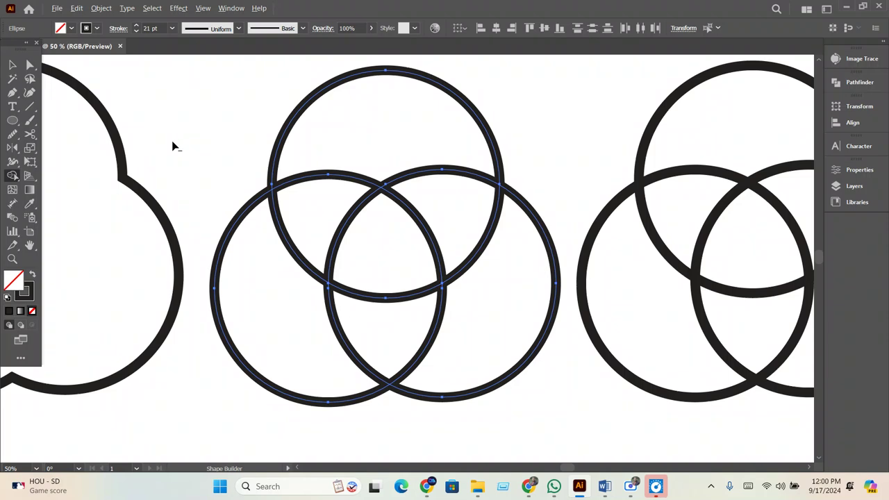
left_click(298, 77, "alt")
left_click_drag(244, 274, 216, 354)
left_click(468, 368, "alt")
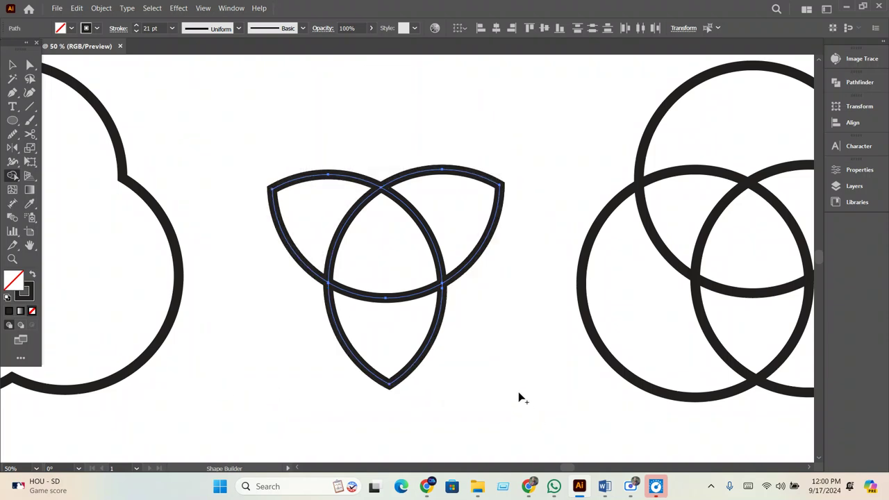
left_click(12, 64)
scroll(363, 248, "right", 5)
left_click_drag(279, 115, 616, 429)
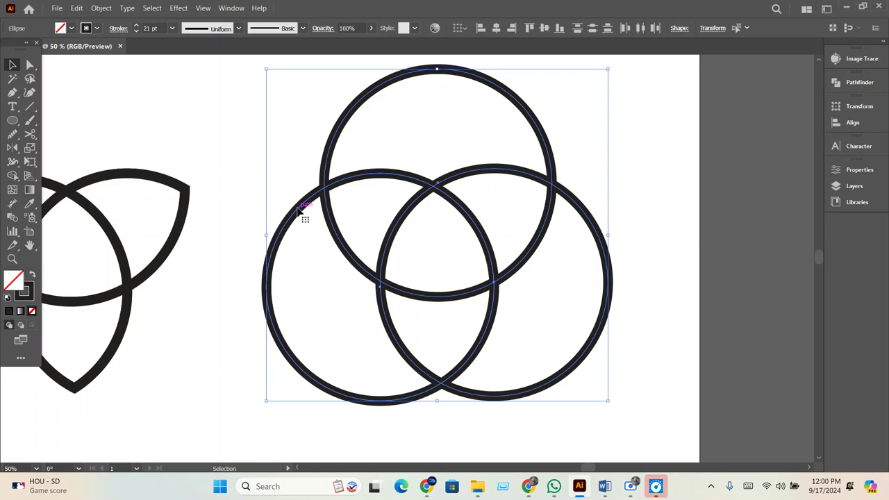
Expand the right circles' fill and stroke, divide them with Pathfinder, and ungroup the pieces.
left_click(101, 8)
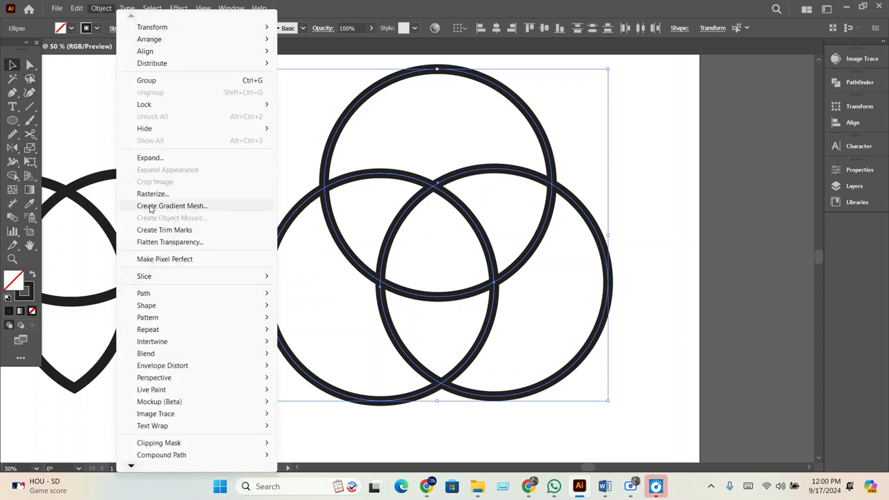
left_click(155, 159)
left_click(417, 307)
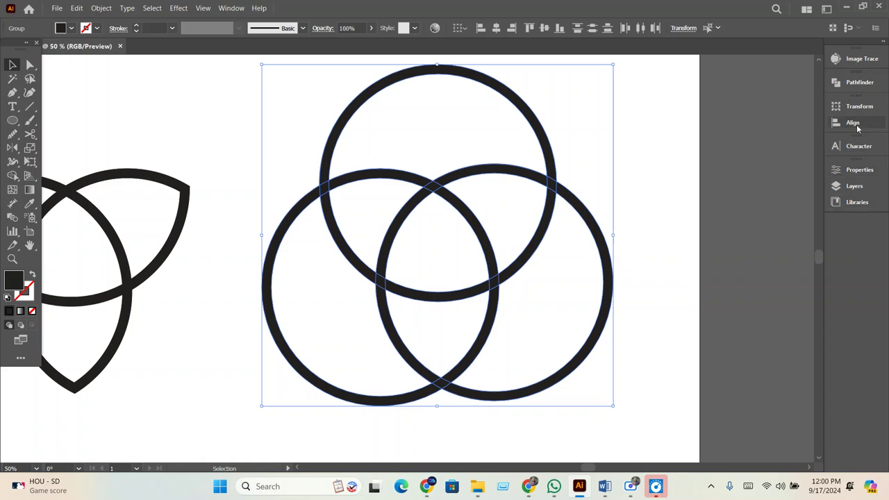
left_click(859, 82)
left_click(701, 137)
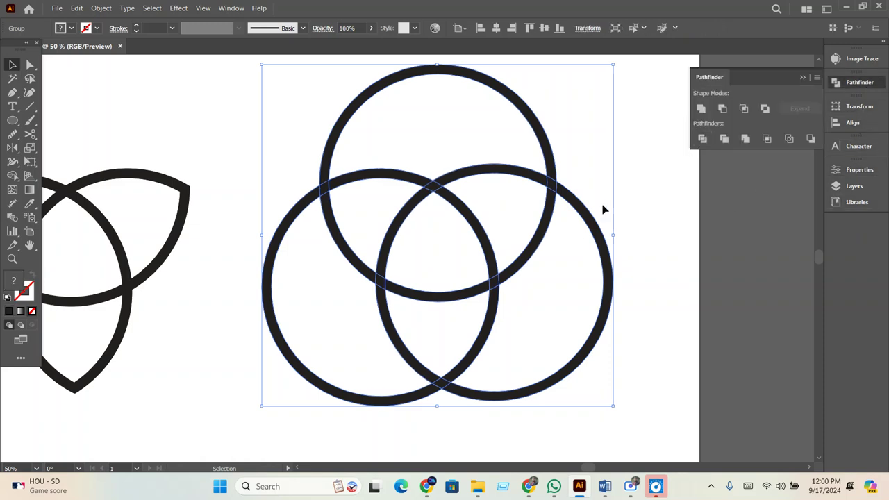
right_click(602, 203)
left_click(633, 341)
left_click(623, 130)
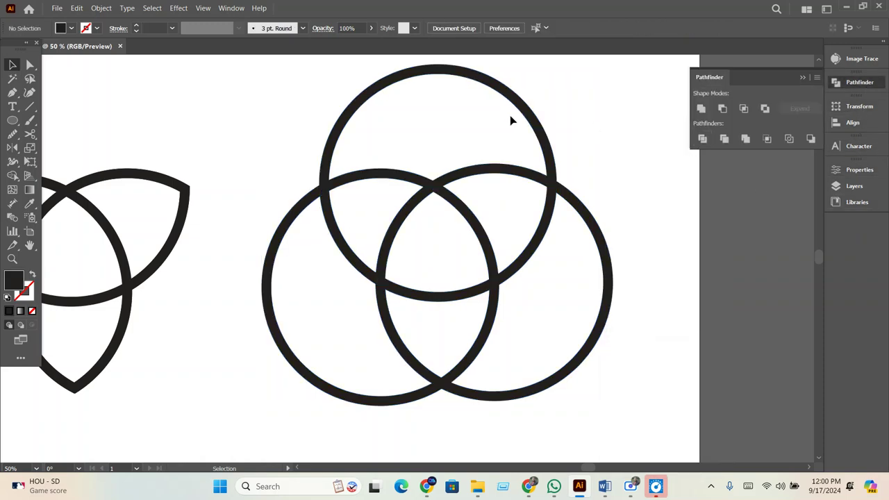
Delete the top, right and left outer arcs of the right set.
left_click(514, 97)
key("Delete")
left_click(609, 304)
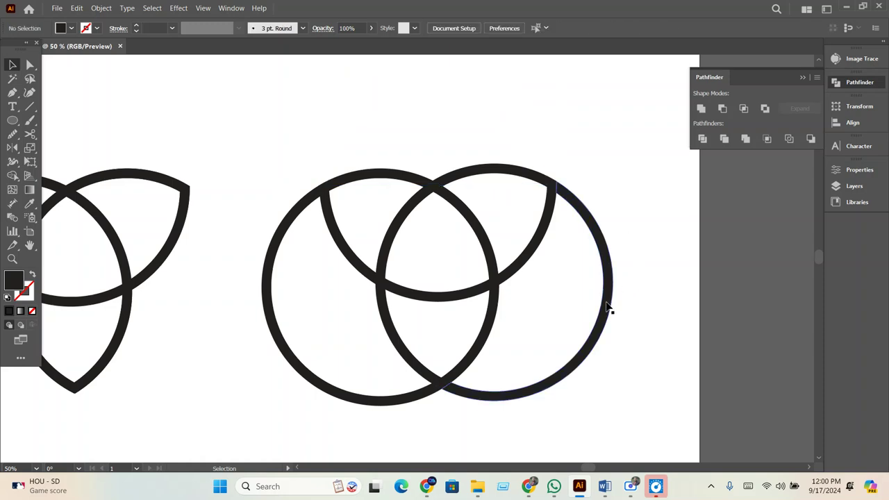
key("Delete")
left_click(352, 410)
key("Delete")
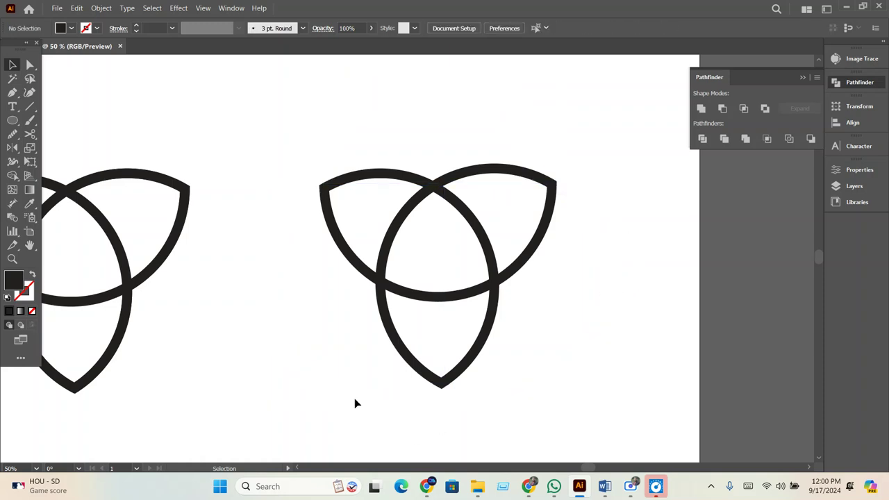
scroll(254, 270, "left", 2)
key("ctrl+minus")
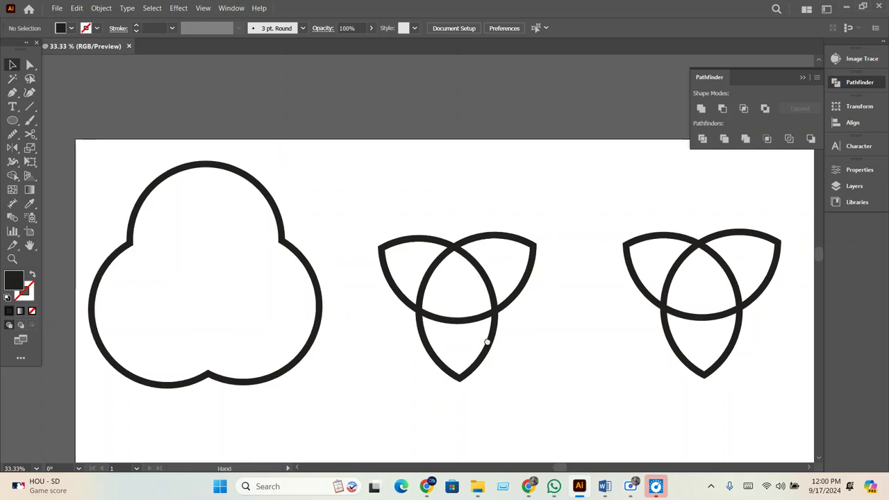
Fill the right knot with blue and give the middle knot a blue outline.
scroll(410, 299, "right", 3)
left_click(410, 295)
left_click(71, 28)
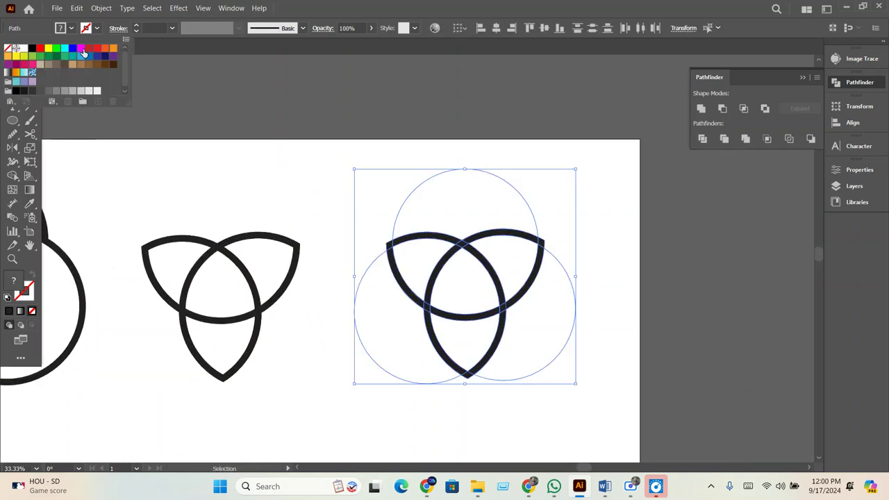
left_click(94, 60)
left_click(378, 194)
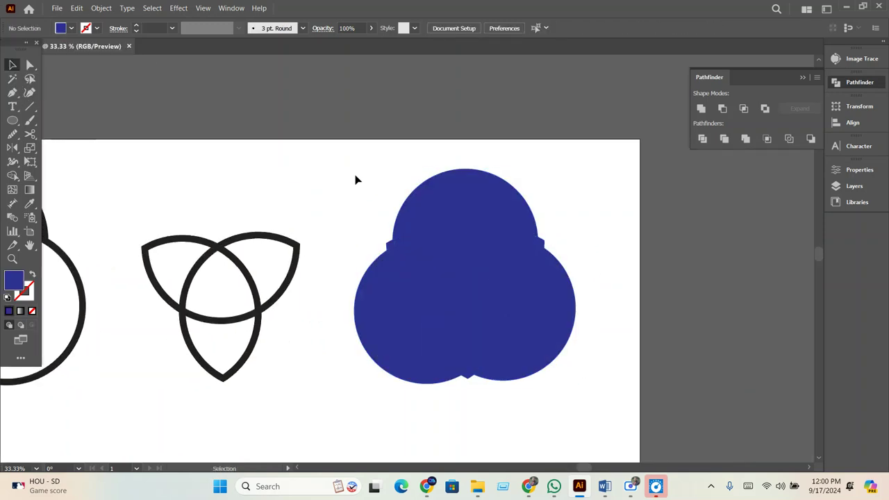
scroll(230, 357, "left", 5)
left_click_drag(540, 397, 438, 222)
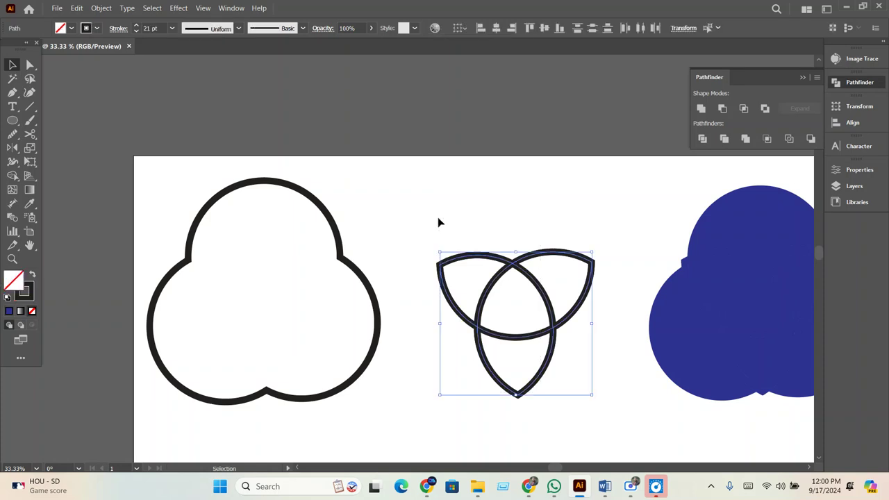
left_click(96, 28)
left_click(98, 56)
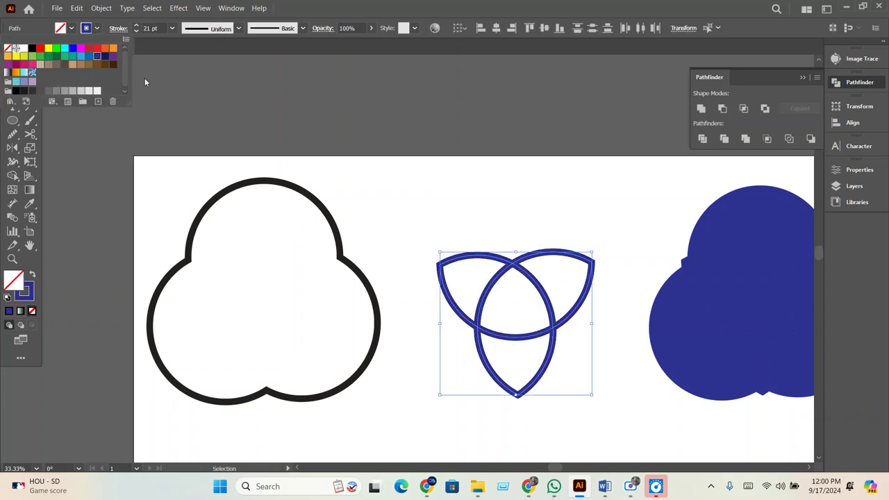
left_click(143, 79)
Pull apart the right blue shape's pieces and delete its four filled pieces.
left_click_drag(590, 446, 377, 412)
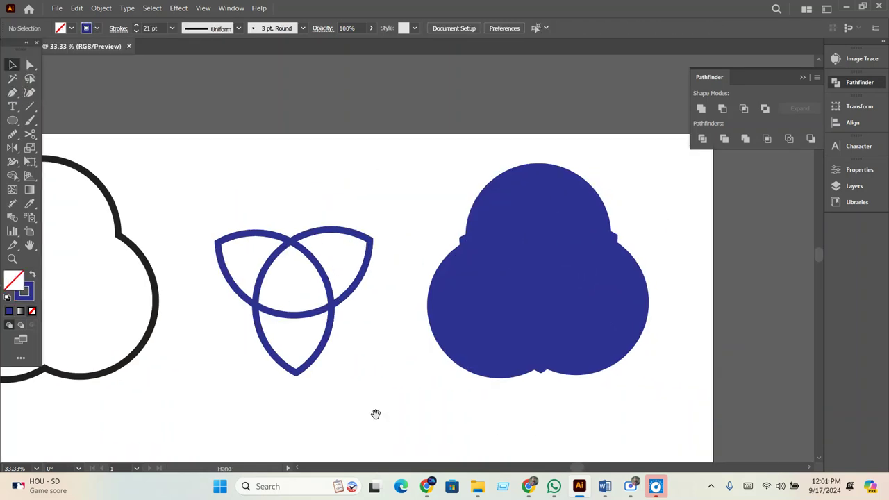
left_click_drag(533, 187, 533, 150)
left_click_drag(549, 195, 551, 232)
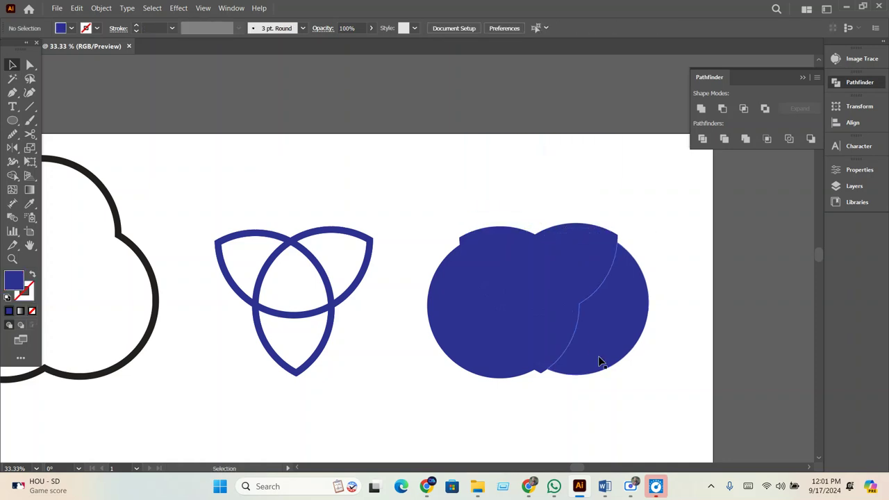
mouse_move(441, 357)
left_mouse_down()
mouse_move(376, 392)
mouse_move(526, 314)
left_mouse_up()
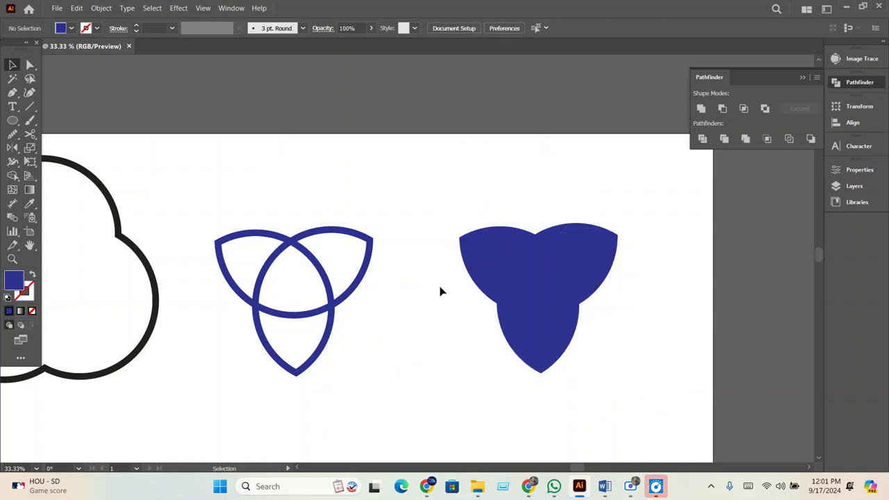
left_click(491, 235)
left_click(553, 339)
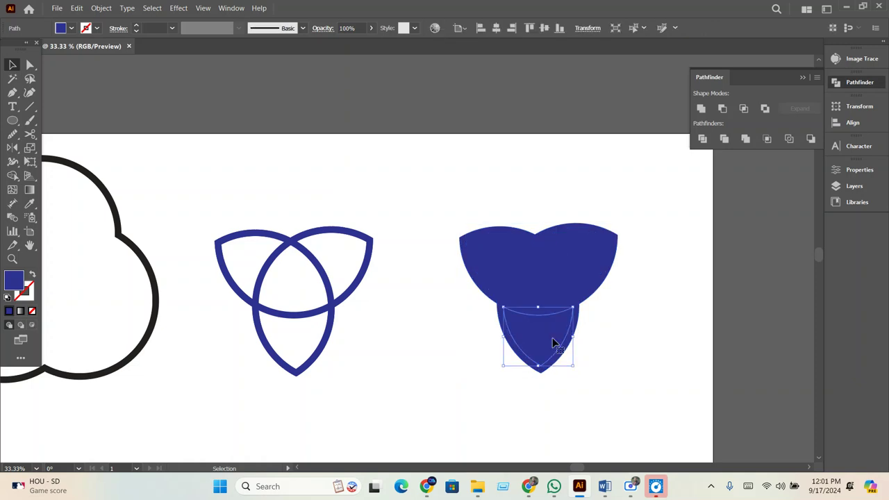
key("Delete")
left_click(551, 280)
key("Delete")
left_click(596, 257)
key("Delete")
left_click(505, 255)
key("Delete")
Unite the remaining outline into one compound path and move it about 50 px right.
left_click_drag(448, 180, 639, 411)
left_click(701, 110)
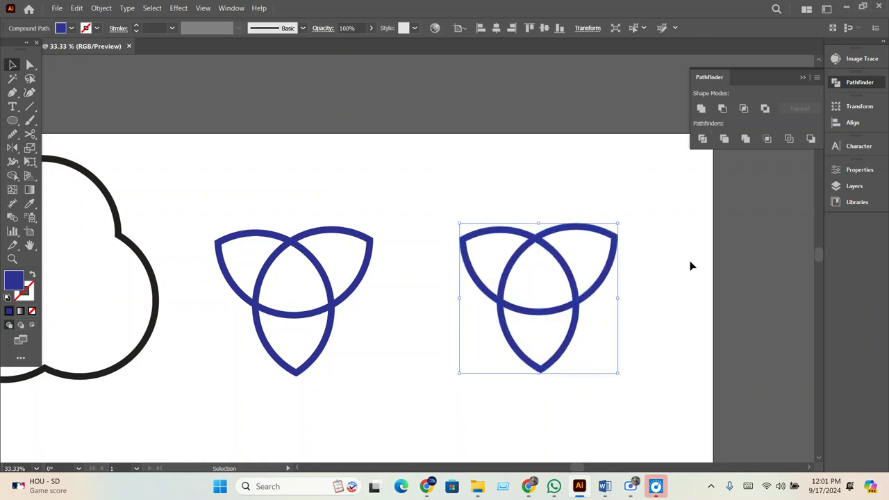
left_click_drag(546, 313, 576, 314)
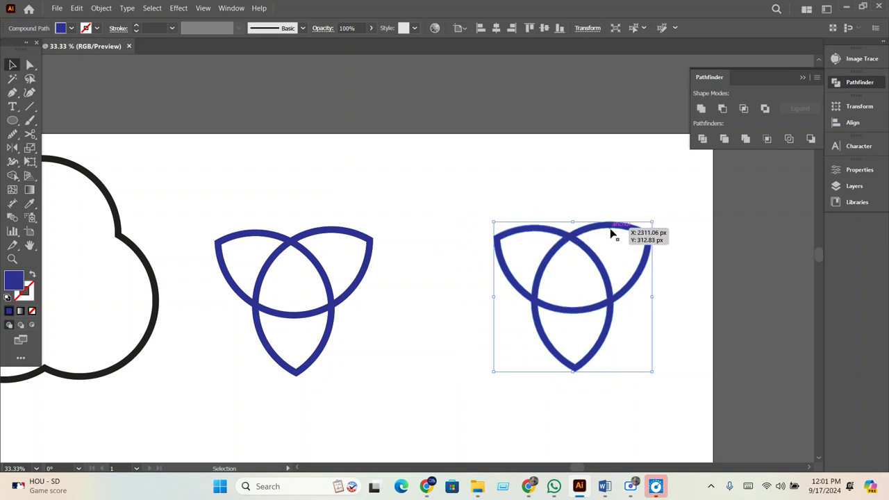
scroll(615, 237, "down", 3, "alt")
key("ctrl+a")
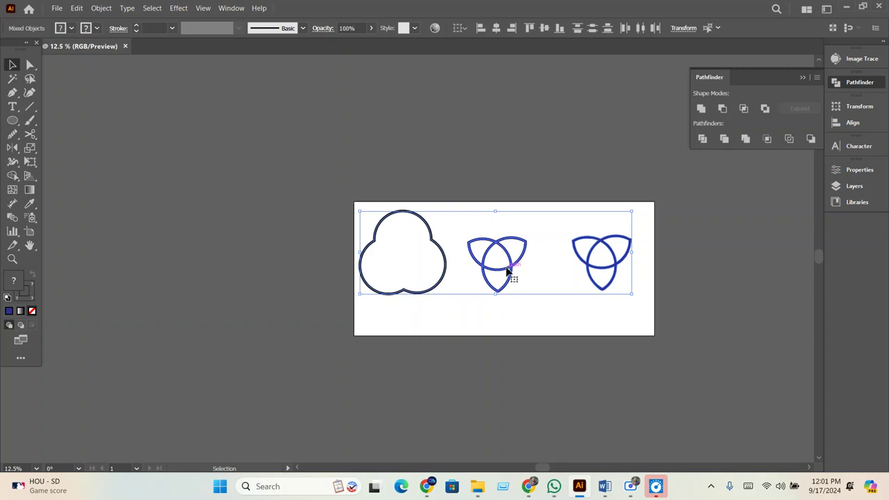
Select all three shapes and delete them, clearing the artboard.
left_click(509, 272)
key("ctrl+a")
key("Delete")
Choose the Perspective Grid tool from the toolbar flyouts to show a two-point grid.
right_click(10, 167)
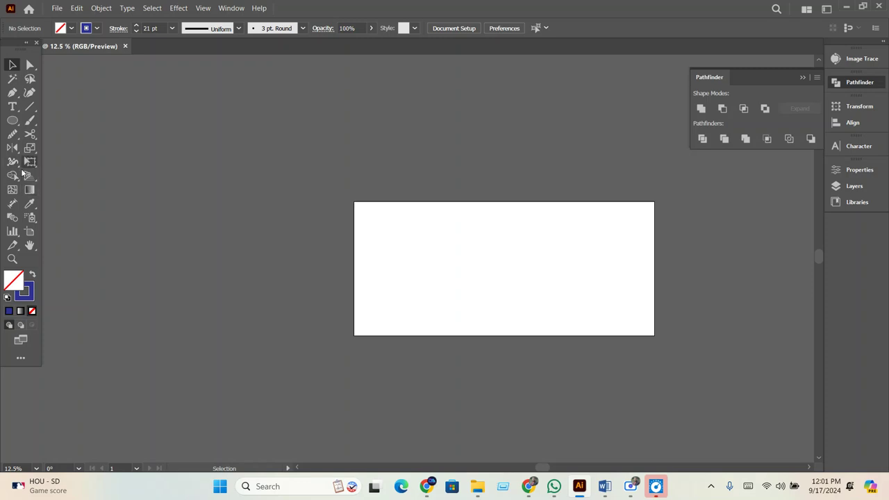
right_click(17, 180)
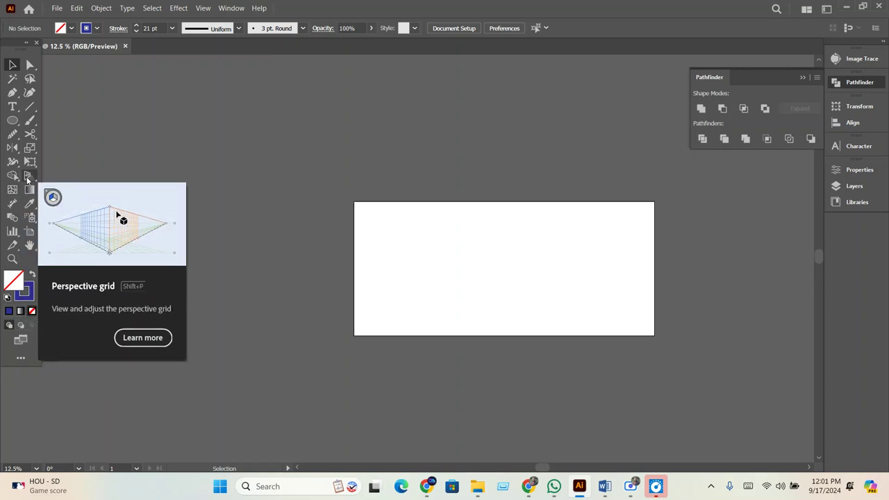
left_click(28, 178)
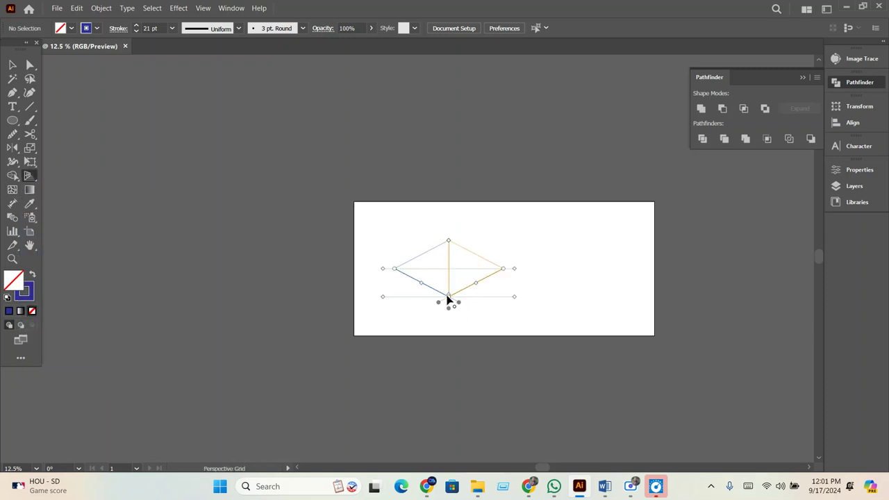
Zoom in on the artboard and hide the perspective grid with Ctrl+Shift+I.
scroll(509, 330, "up", 2)
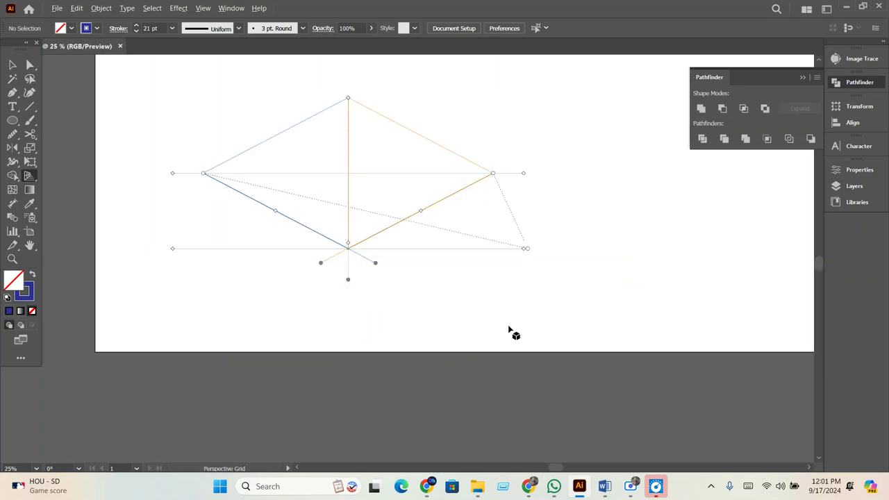
scroll(300, 174, "up", 1)
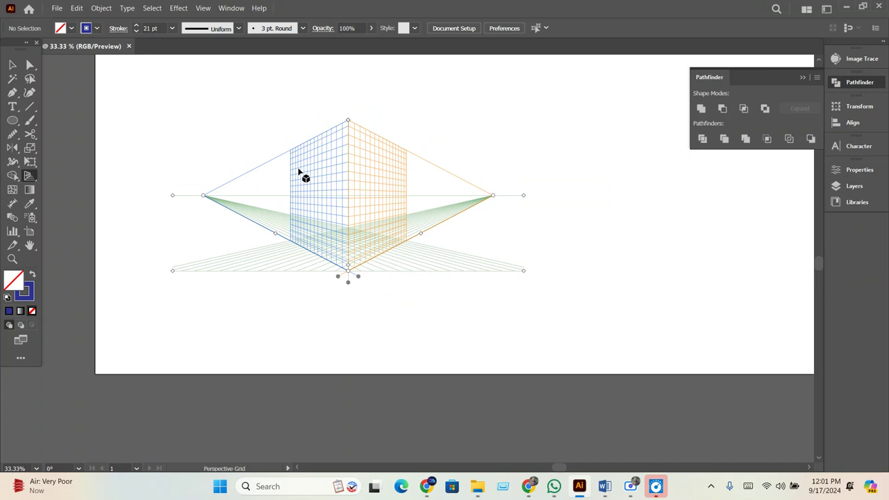
key("ctrl+shift+i")
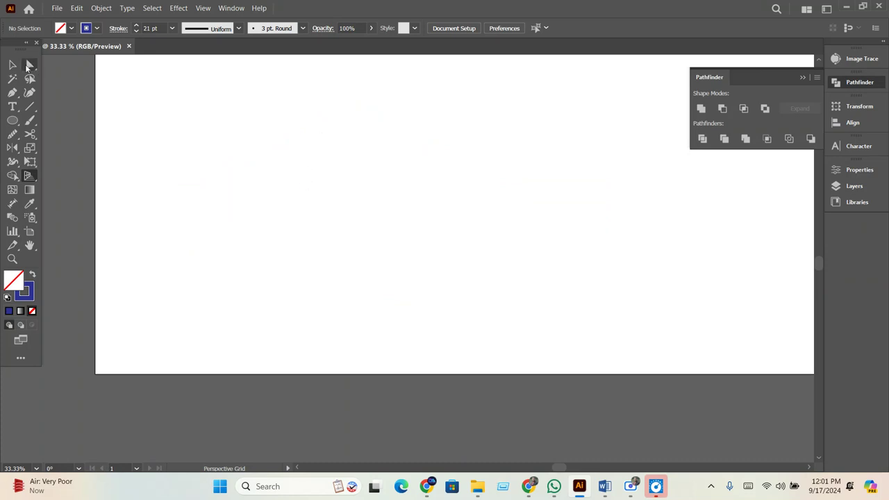
Switch to the Selection tool, then pick the Mesh tool from the toolbar flyout.
left_click(16, 65)
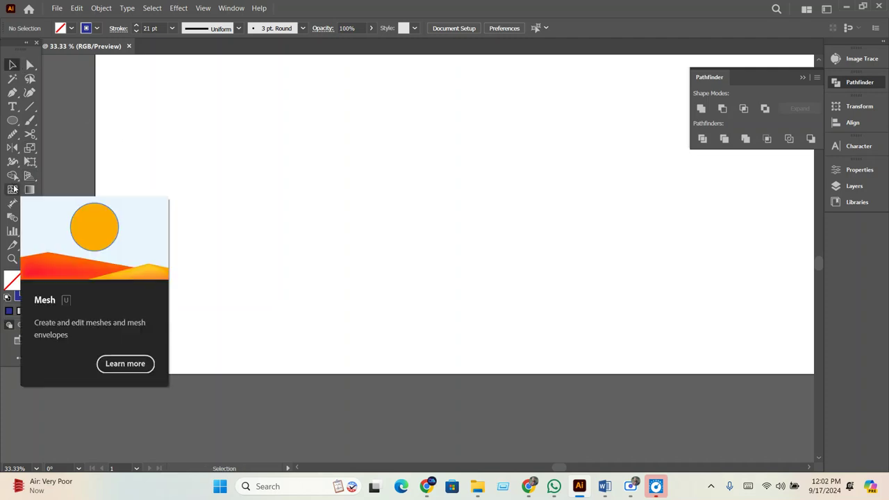
left_click(12, 176)
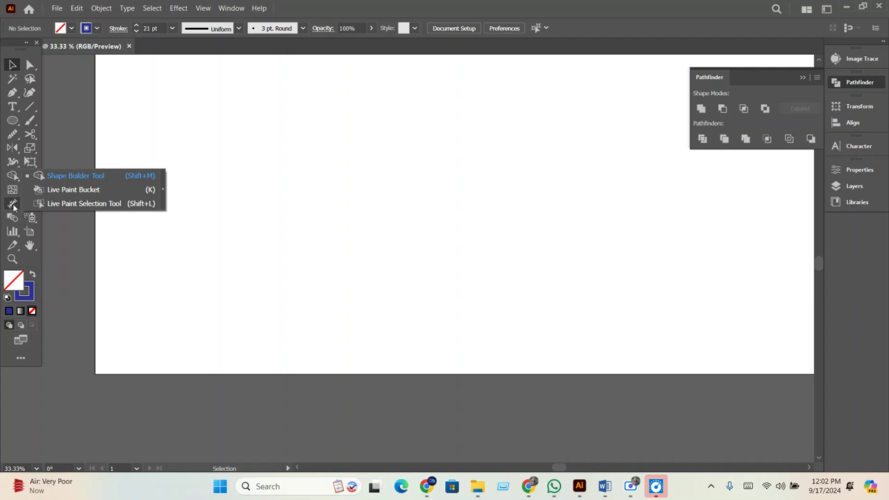
left_click(11, 189)
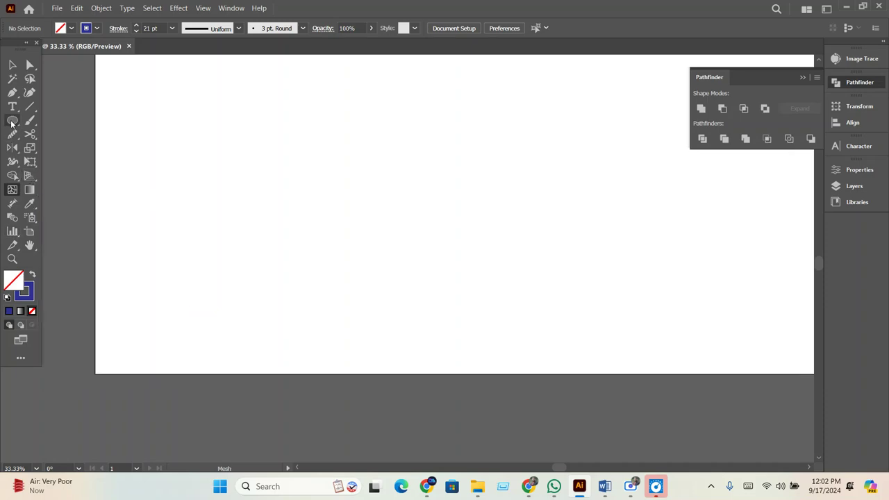
In Chrome, open a new tab and search Google for 'sunset color'.
mouse_move(528, 486)
left_click(464, 424)
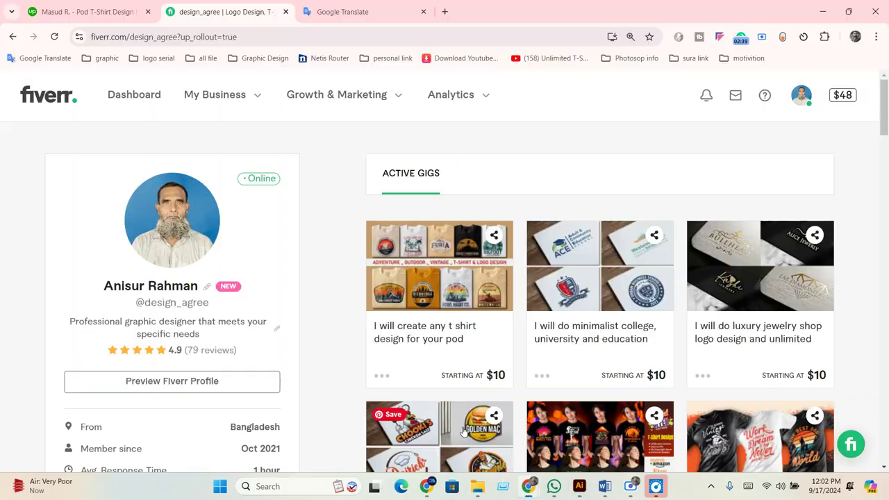
left_click(86, 12)
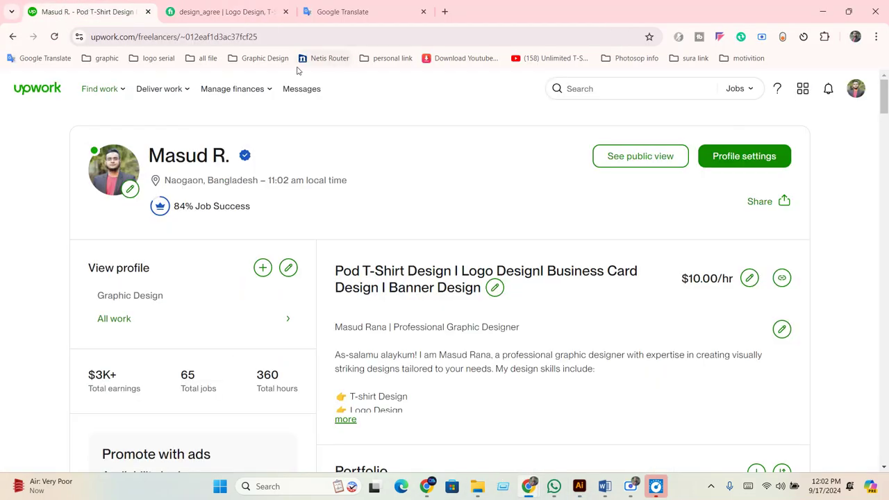
left_click(354, 15)
left_click(448, 12)
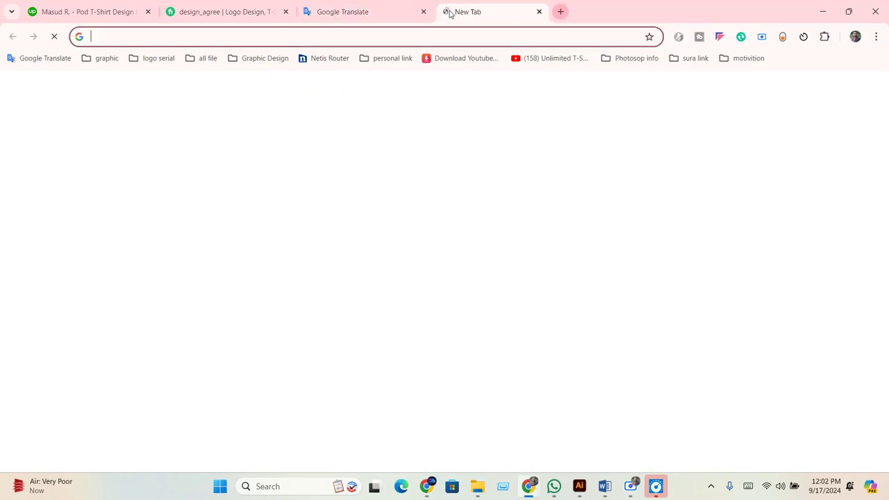
left_click(442, 227)
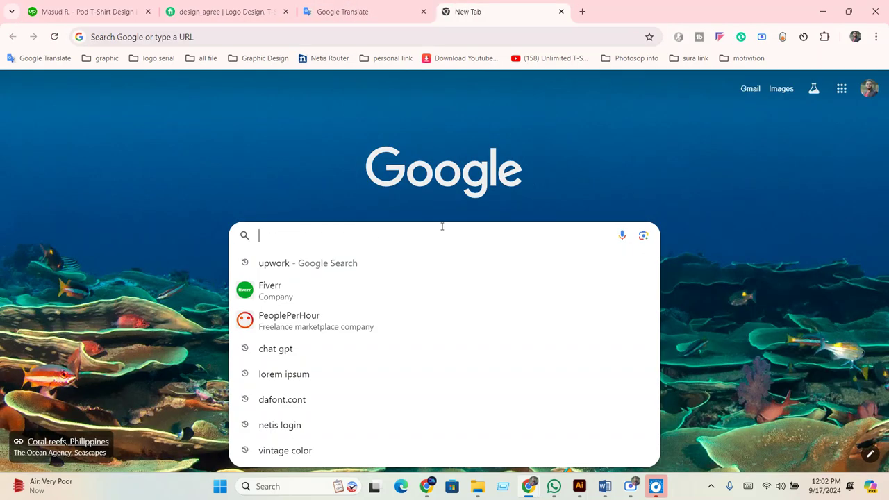
type("sunset color")
key("Return")
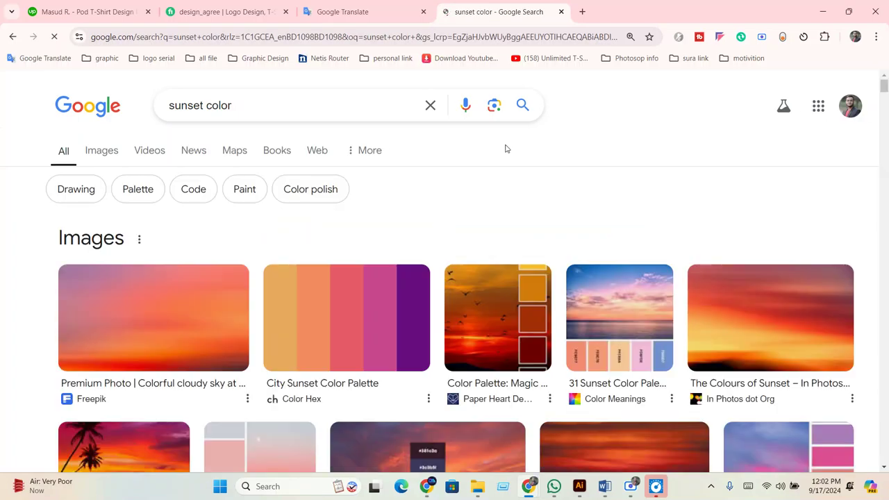
Preview the red sunset, red sunrise over water, and Fifty shades of Red images.
scroll(528, 139, "down", 1)
scroll(129, 236, "down", 3)
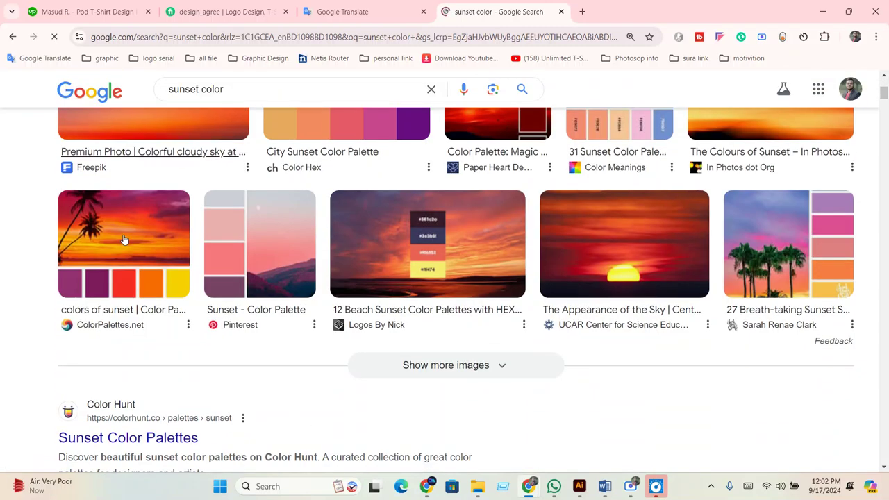
left_click(630, 248)
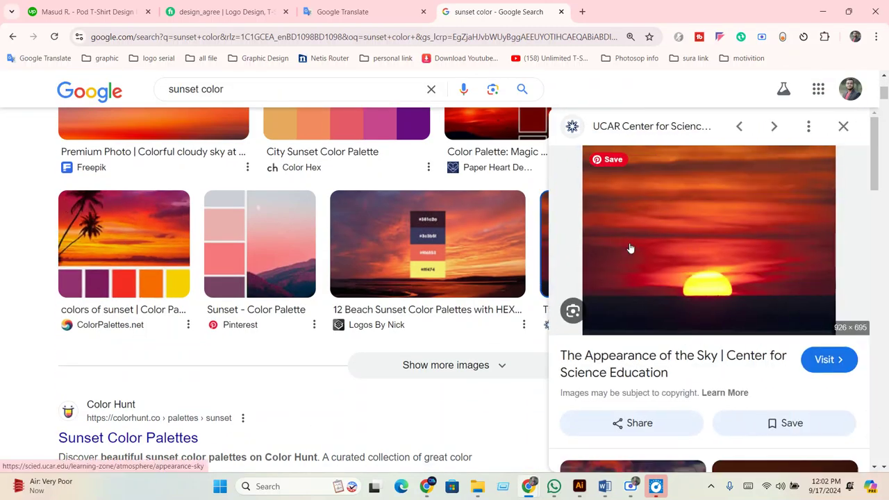
scroll(610, 256, "down", 4)
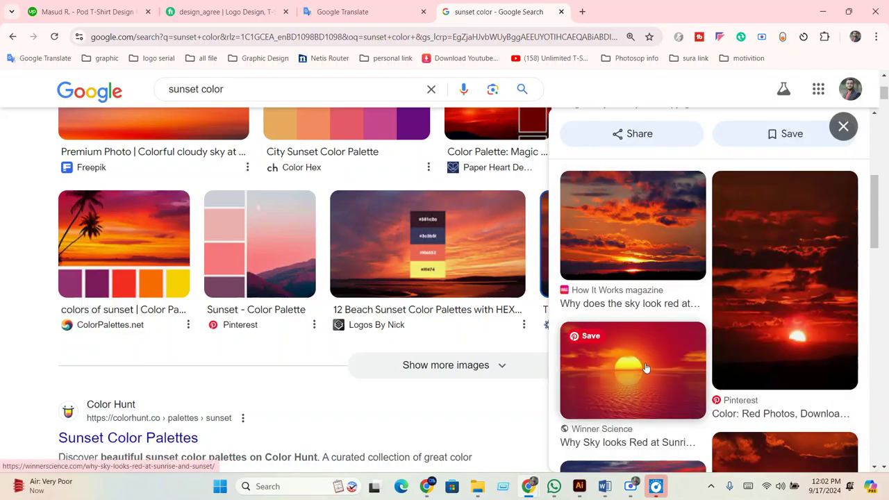
left_click(632, 327)
scroll(477, 320, "down", 4)
scroll(477, 319, "down", 4)
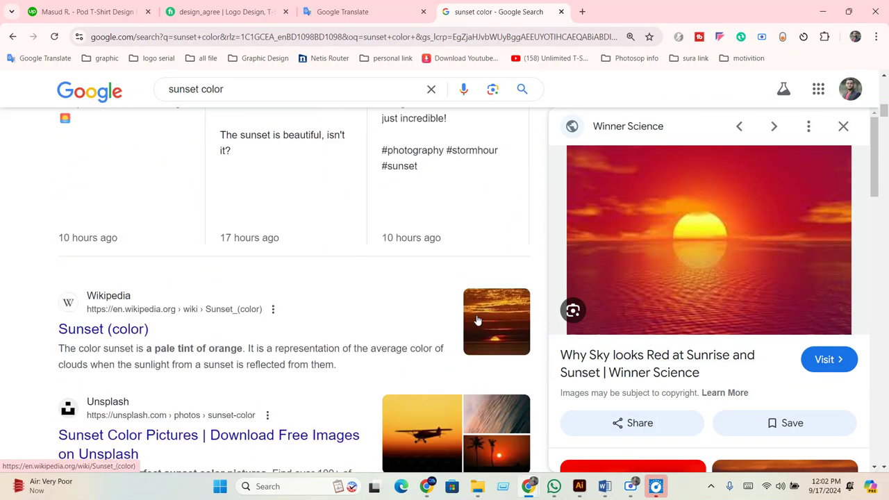
scroll(477, 319, "down", 2)
scroll(681, 415, "down", 3)
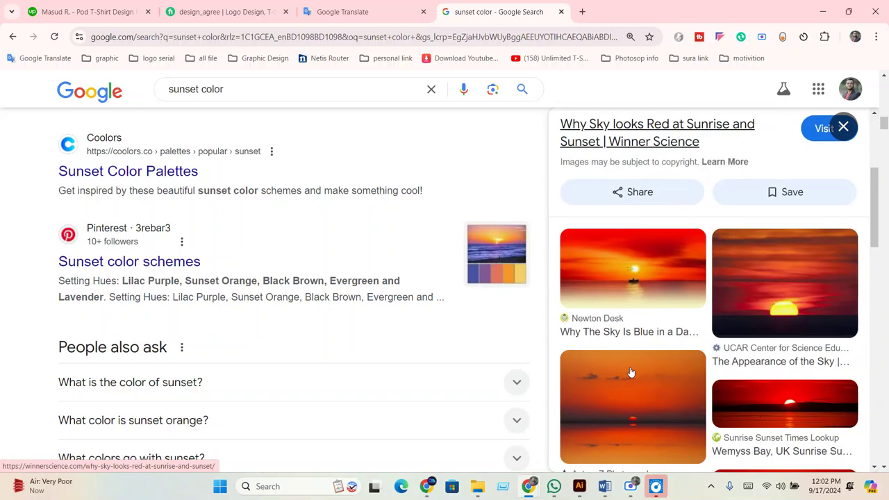
scroll(679, 338, "down", 3)
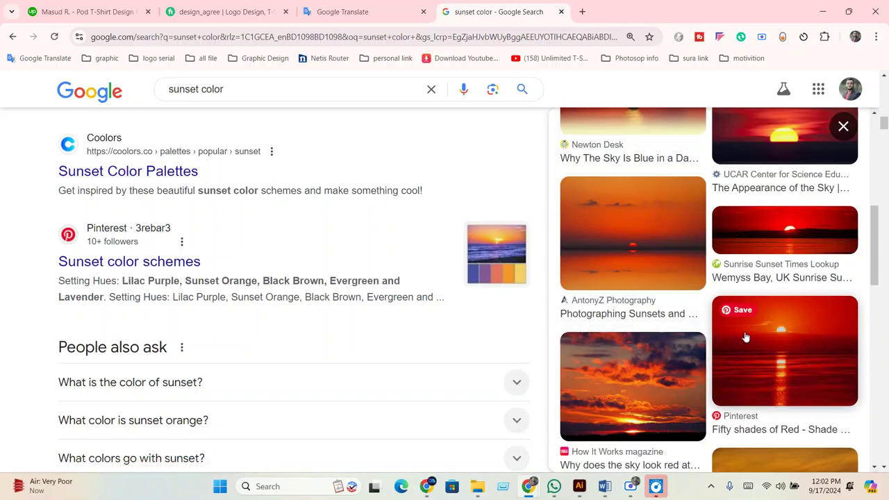
left_click(744, 338)
scroll(734, 321, "down", 3)
Edit the search query, replacing 'sunset' with 'gradint'.
left_click(215, 89)
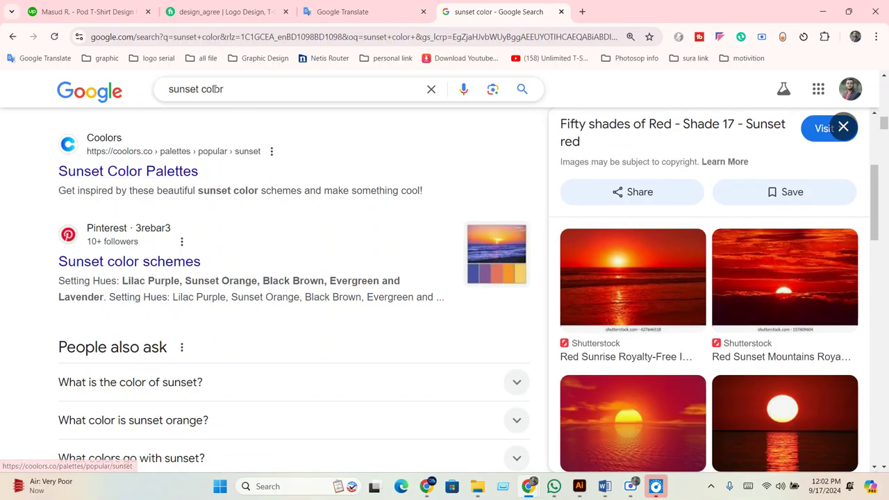
double_click(185, 89)
type("grad")
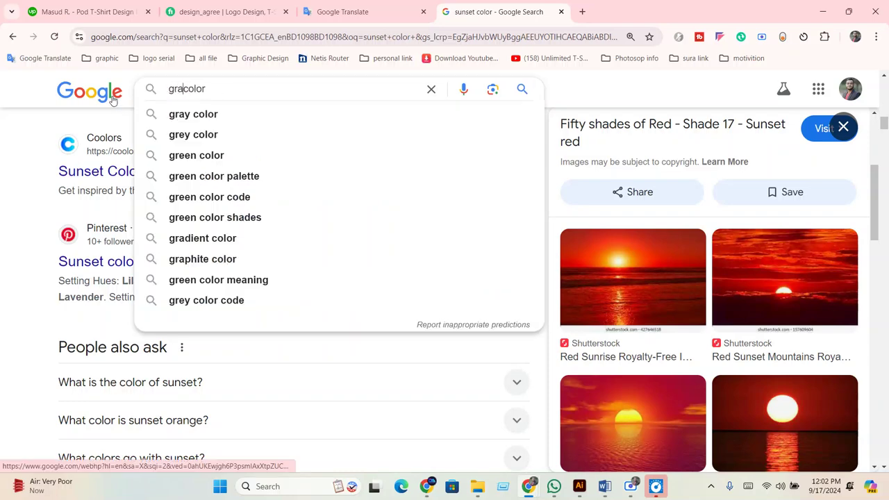
type("int")
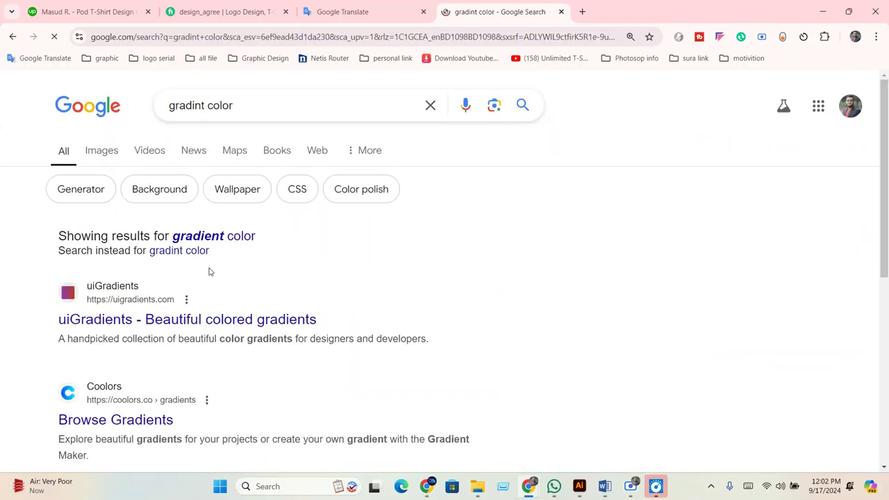
Copy the red-to-orange gradient picture from the Google Images results and switch back to Illustrator.
left_click(94, 102)
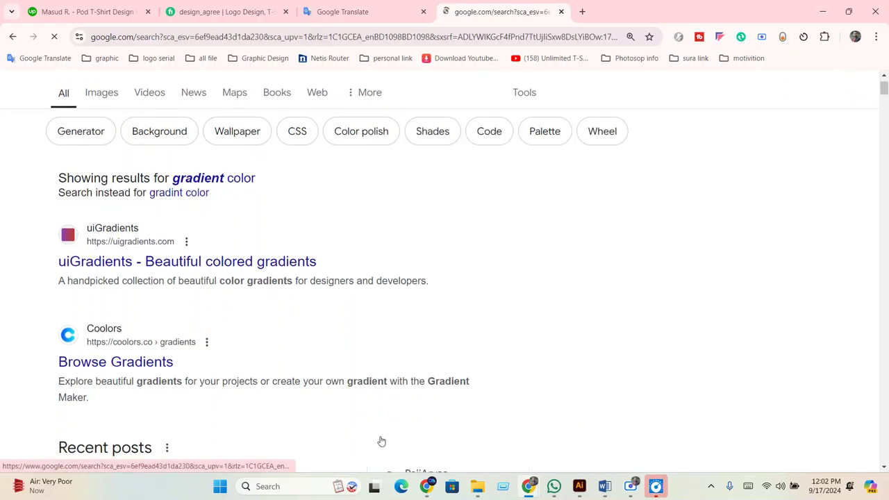
scroll(365, 445, "down", 1)
scroll(365, 446, "down", 2)
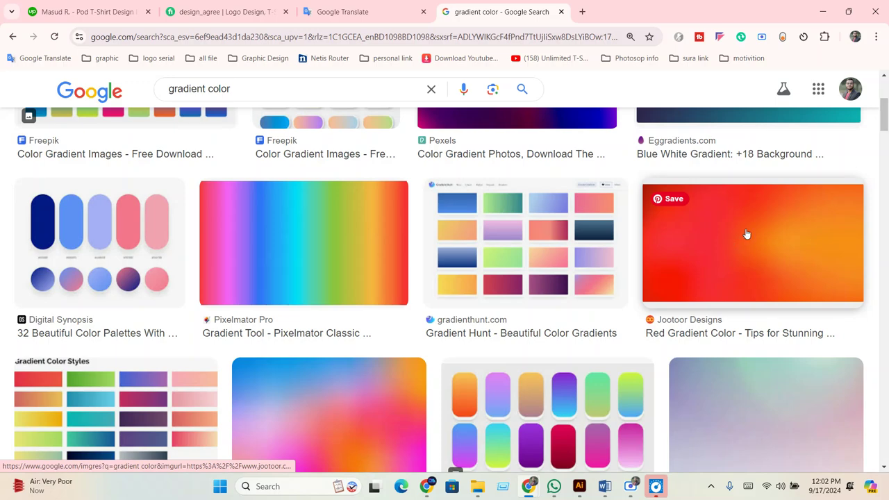
left_click(747, 234)
right_click(700, 217)
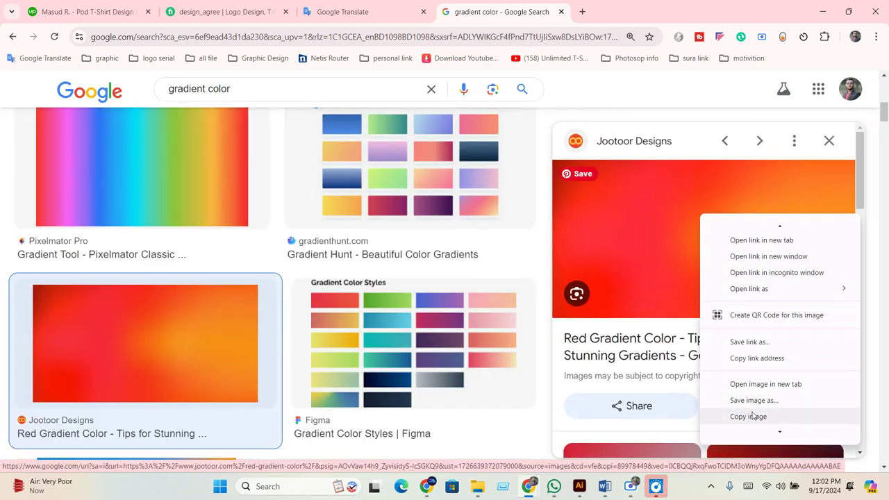
scroll(754, 382, "down", 3)
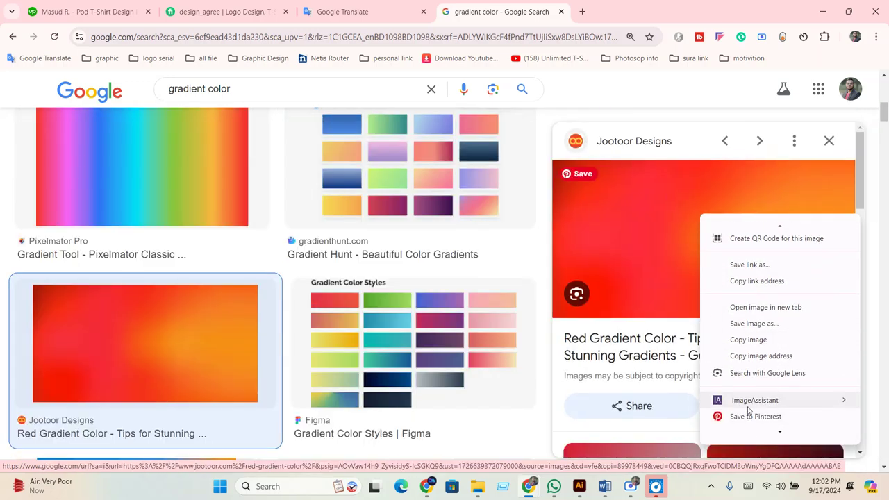
left_click(754, 339)
left_click(579, 486)
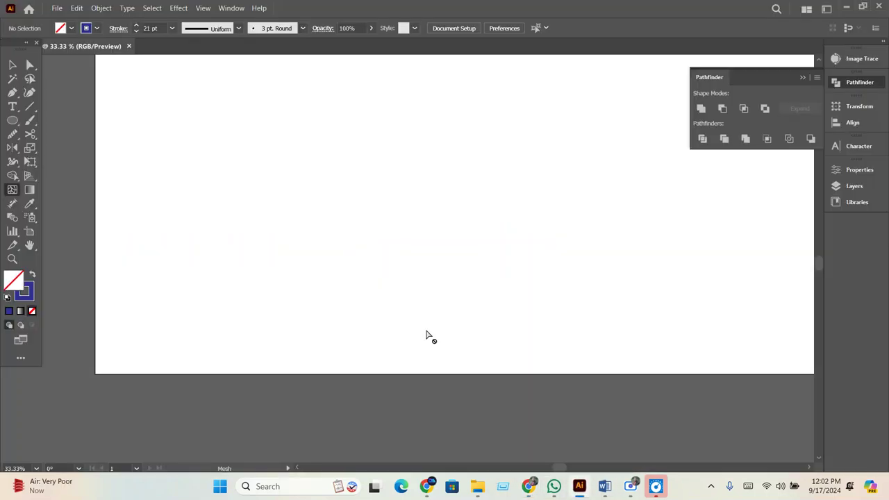
Paste the copied gradient picture and move it to the artboard's top-left corner.
key("ctrl+v")
scroll(428, 304, "down", 2)
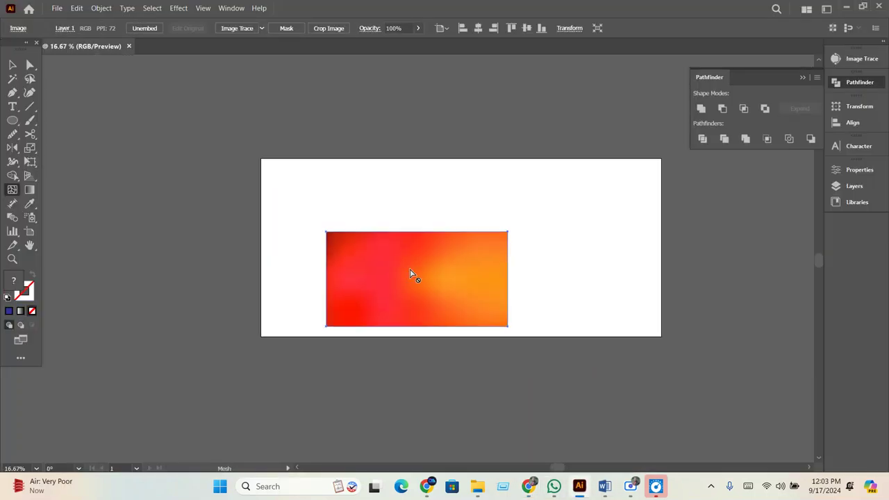
key("v")
mouse_move(392, 280)
left_mouse_down()
mouse_move(339, 211)
mouse_move(418, 258)
left_mouse_up()
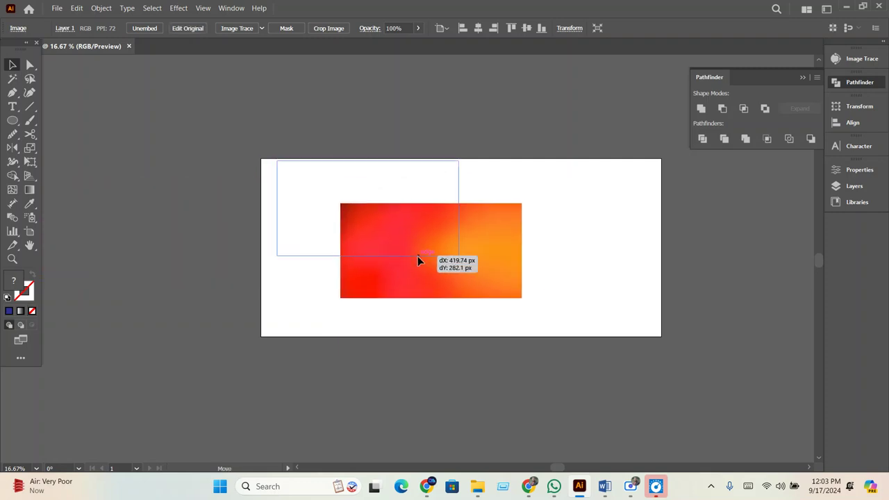
scroll(452, 279, "up", 2)
mouse_move(406, 257)
left_mouse_down()
mouse_move(276, 198)
mouse_move(280, 225)
left_mouse_up()
Draw a new rectangle to the right of the picture with the Rectangle Tool.
left_click_drag(12, 120, 42, 119)
left_click(42, 119)
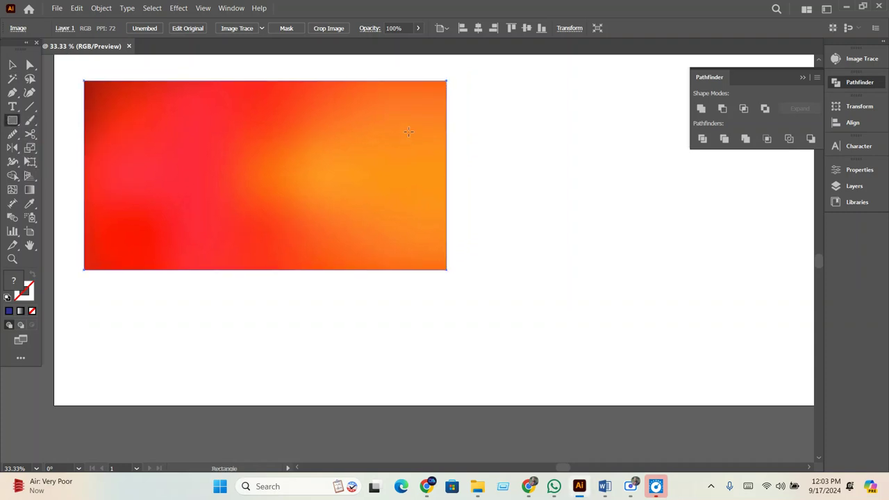
left_click_drag(461, 80, 644, 259)
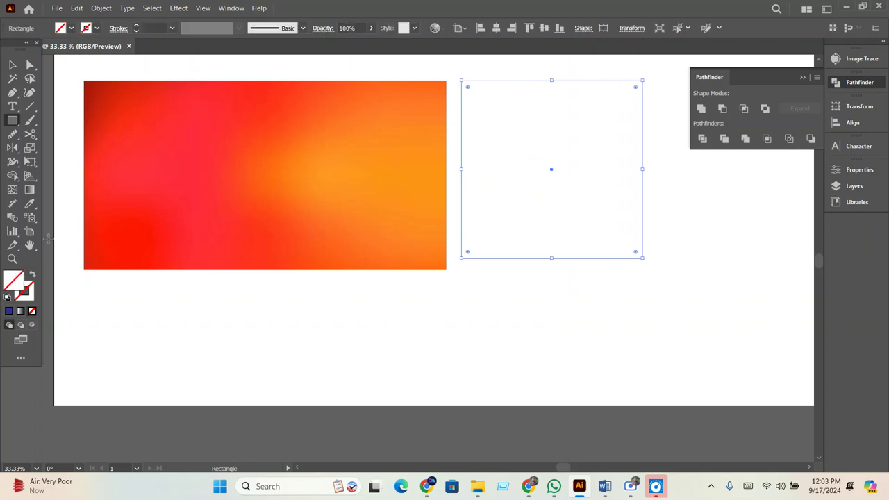
Fill the new rectangle with a tan swatch, nudge it slightly down, and open gradient settings.
left_click(71, 28)
left_click(72, 47)
left_click(73, 64)
key("v")
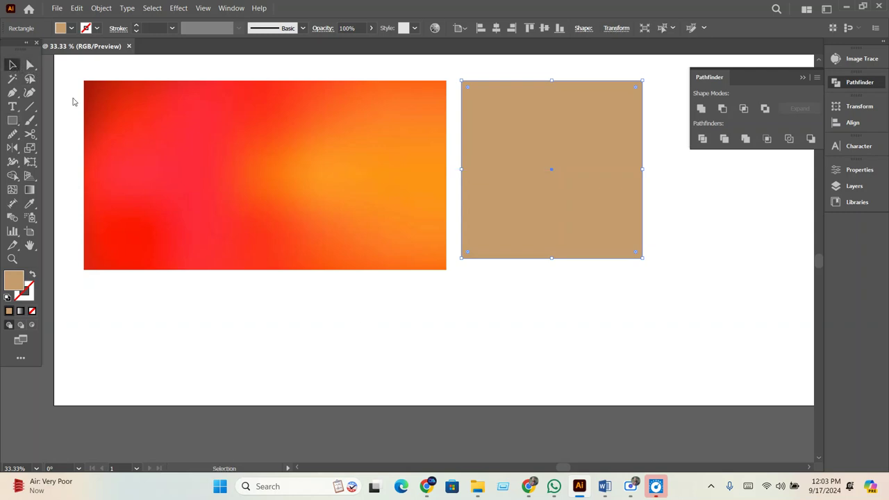
left_click_drag(595, 201, 595, 206)
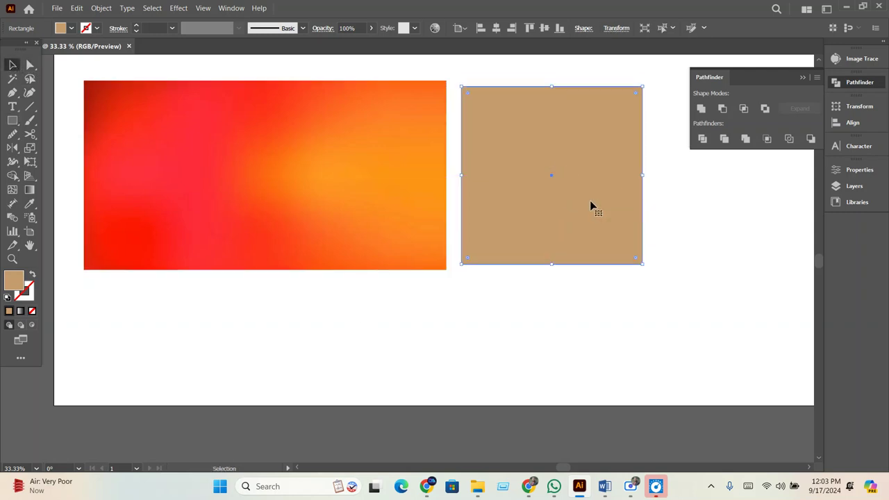
double_click(29, 190)
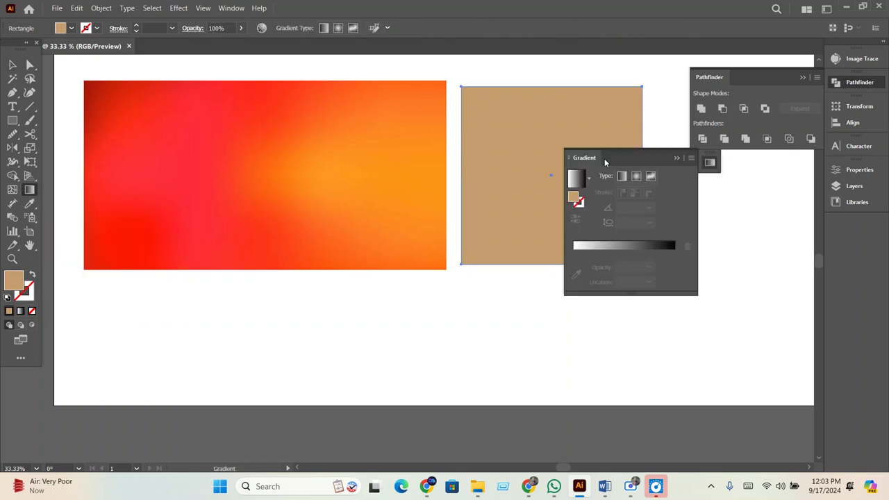
Apply a linear gradient and make the end stop a sampled red-orange at about 77%.
left_click_drag(604, 162, 683, 186)
left_click(626, 227)
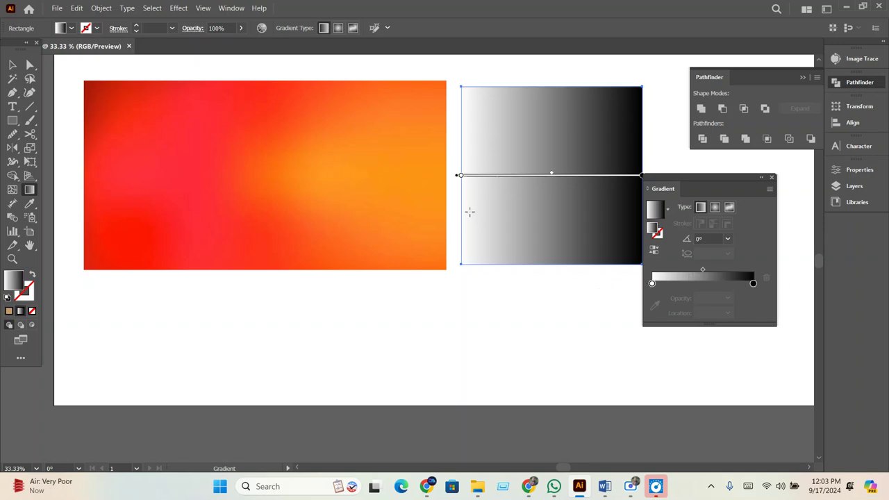
left_click(754, 283)
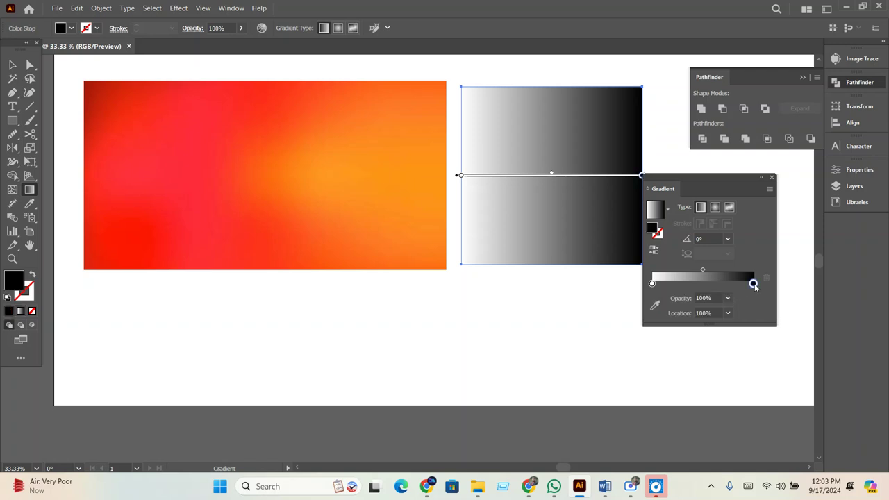
left_click(659, 308)
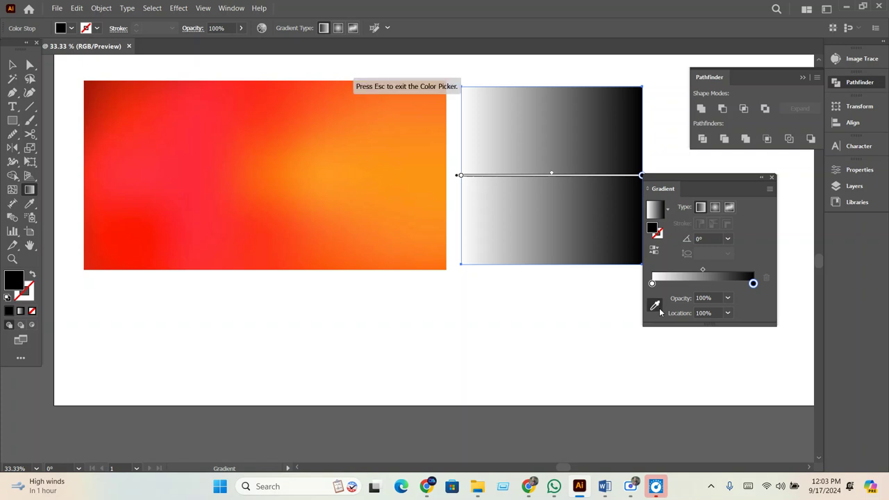
left_click(438, 175)
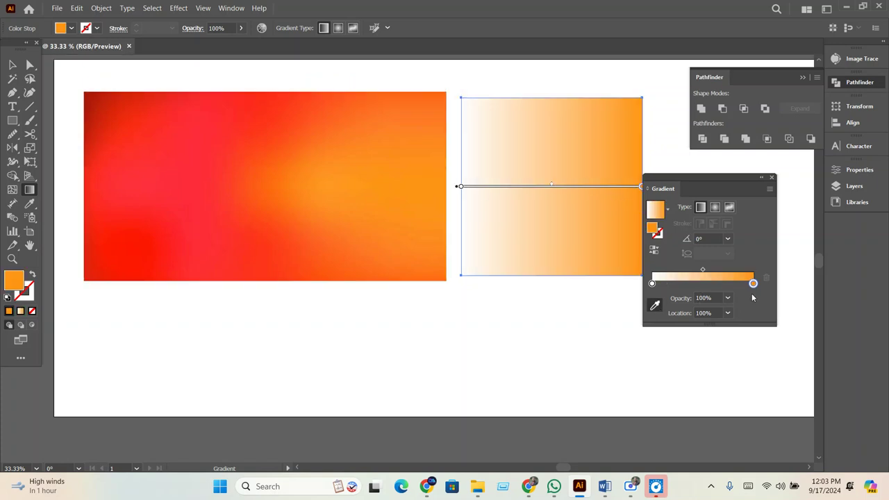
left_click_drag(753, 284, 730, 284)
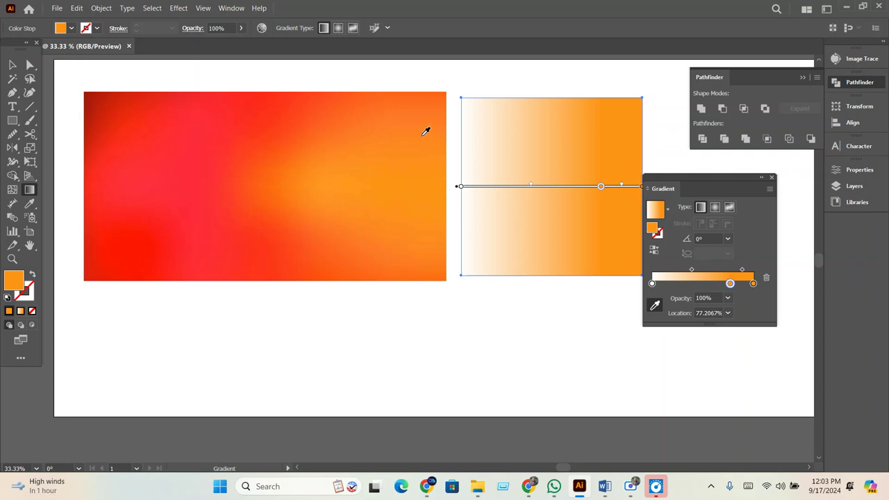
left_click(417, 94)
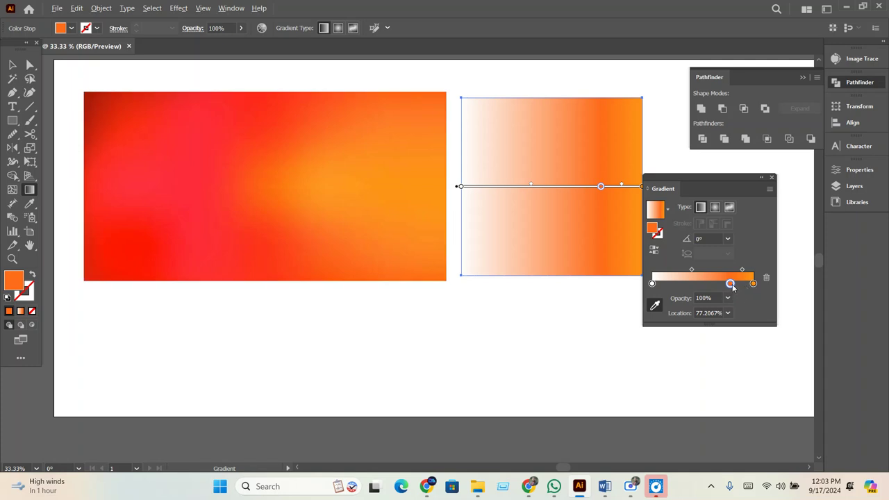
Add sampled stops at about 58%, 33% and 14%, and make the starting stop dark red.
left_click_drag(733, 289, 713, 288)
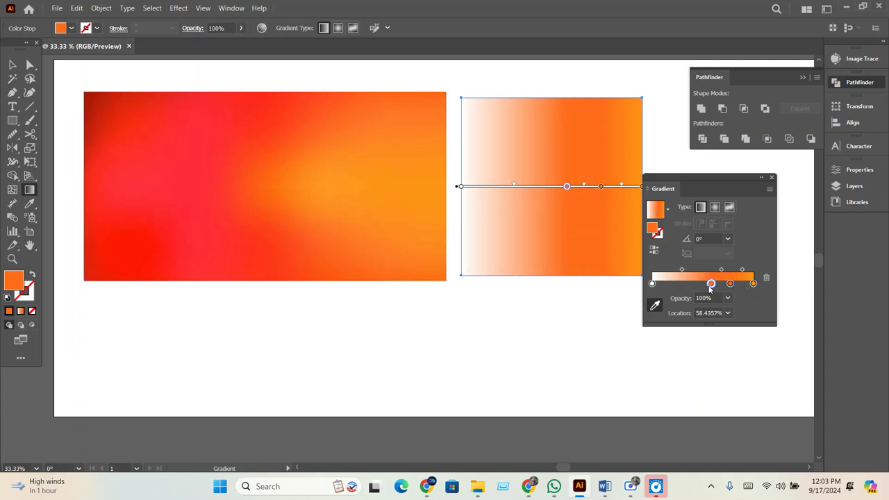
left_click(316, 187)
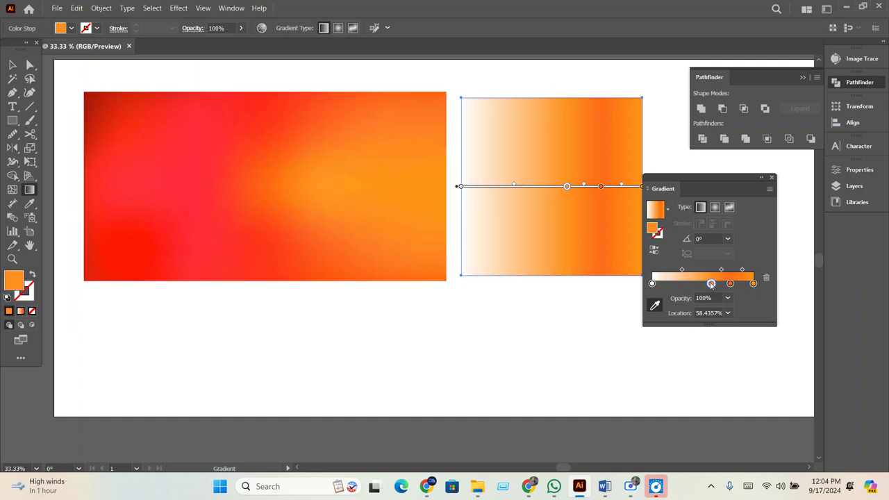
left_click_drag(711, 285, 685, 284)
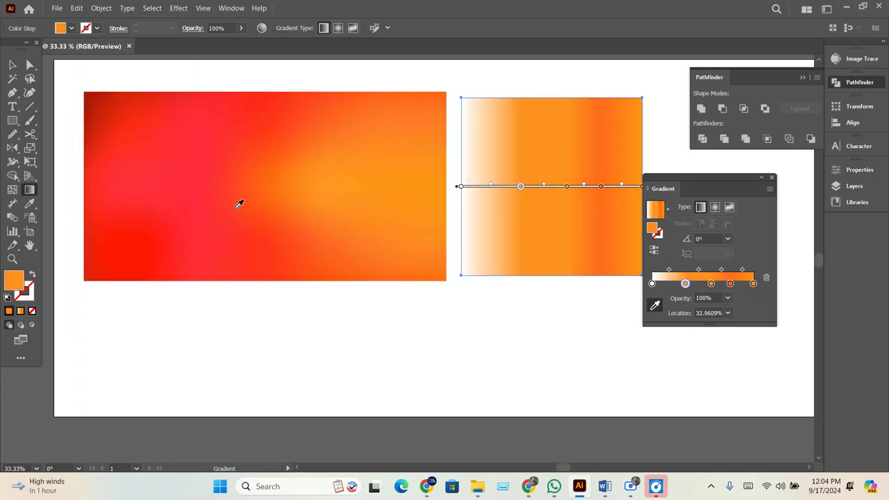
left_click(230, 184)
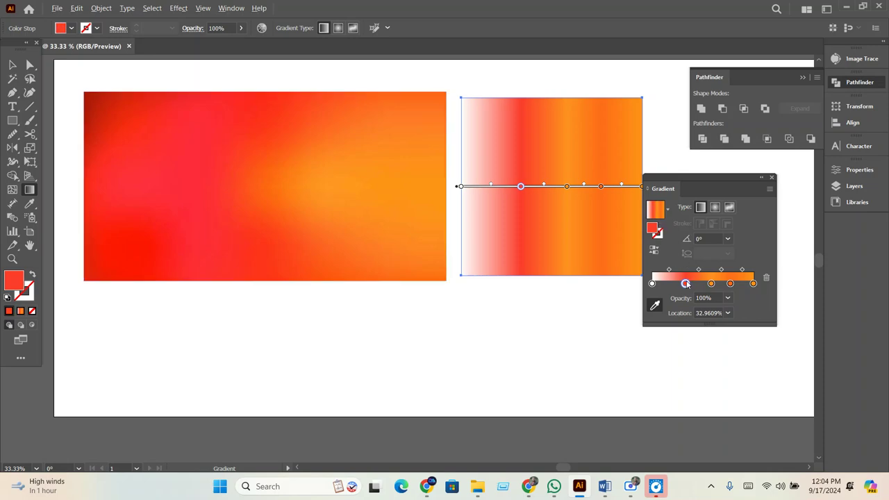
left_click_drag(685, 284, 666, 283)
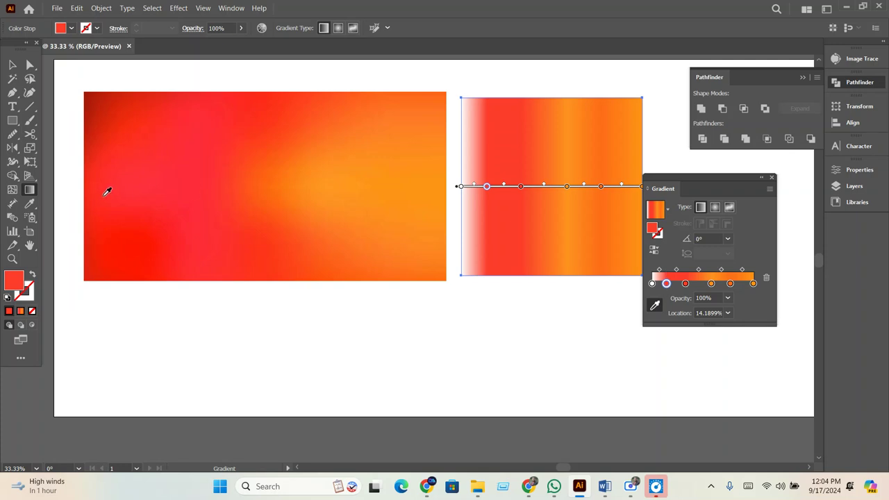
left_click(97, 193)
left_click(651, 283)
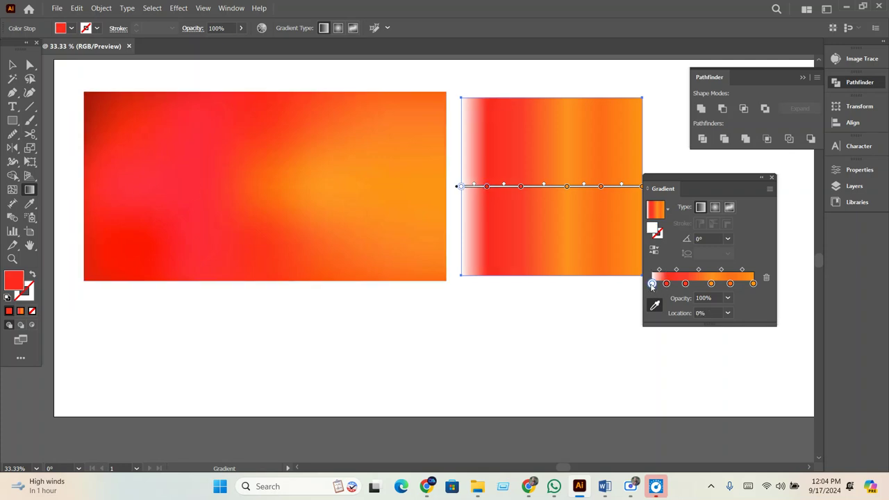
left_click(99, 109)
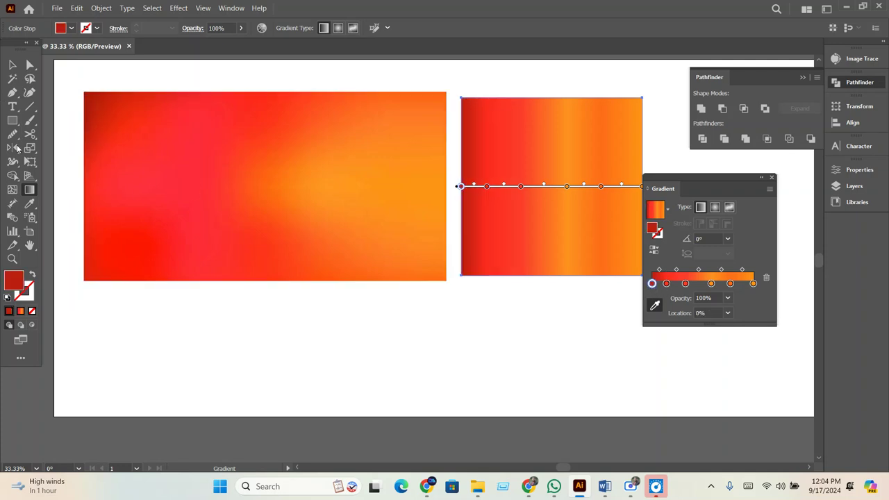
left_click(11, 65)
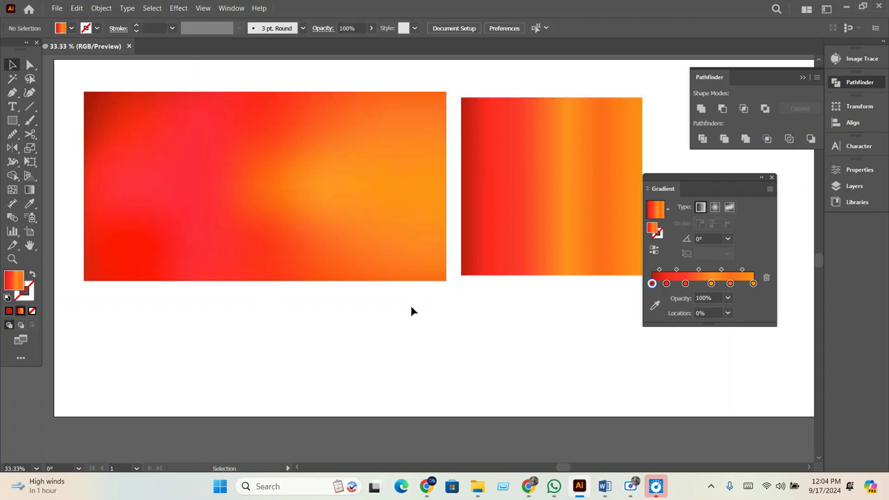
Make the gradient run vertically, red top to orange bottom, at about -90.4°.
left_click_drag(717, 185, 790, 204)
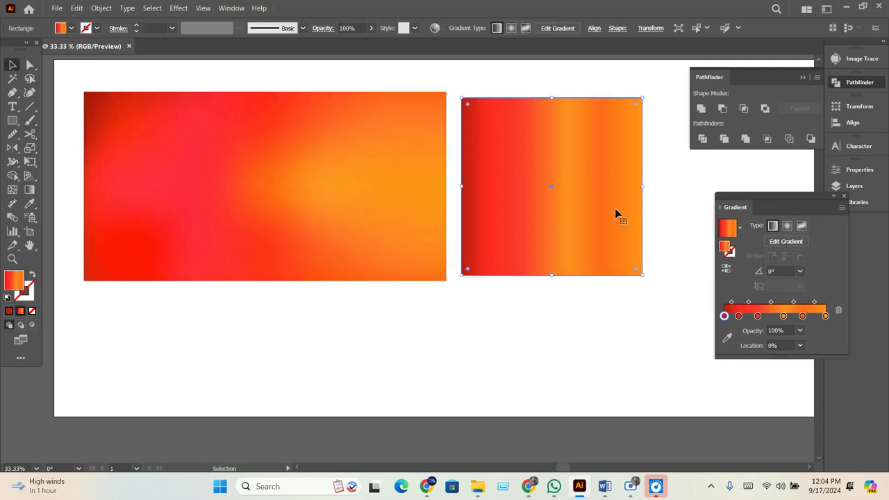
left_click(29, 189)
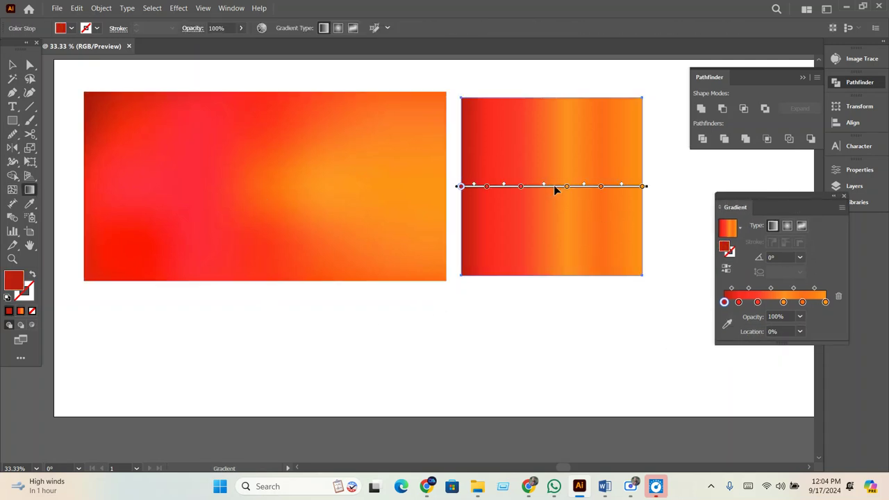
mouse_move(546, 78)
left_mouse_down()
mouse_move(544, 334)
mouse_move(457, 344)
left_mouse_up()
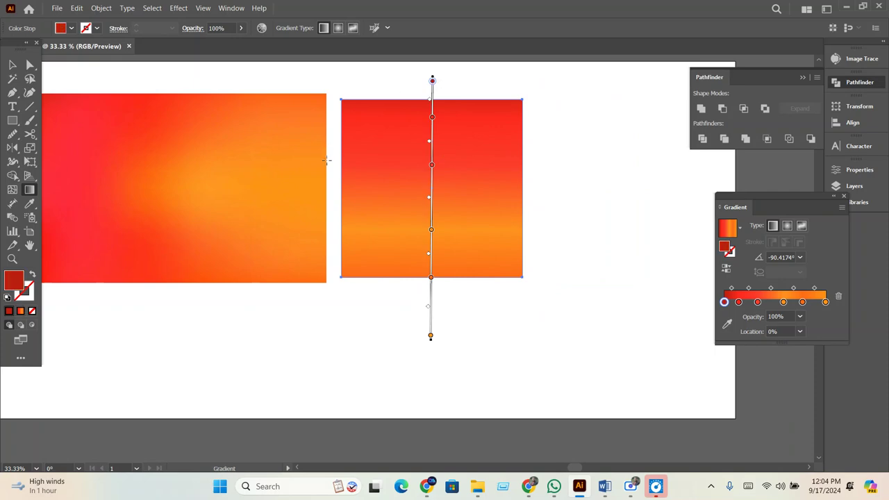
left_click_drag(782, 206, 633, 191)
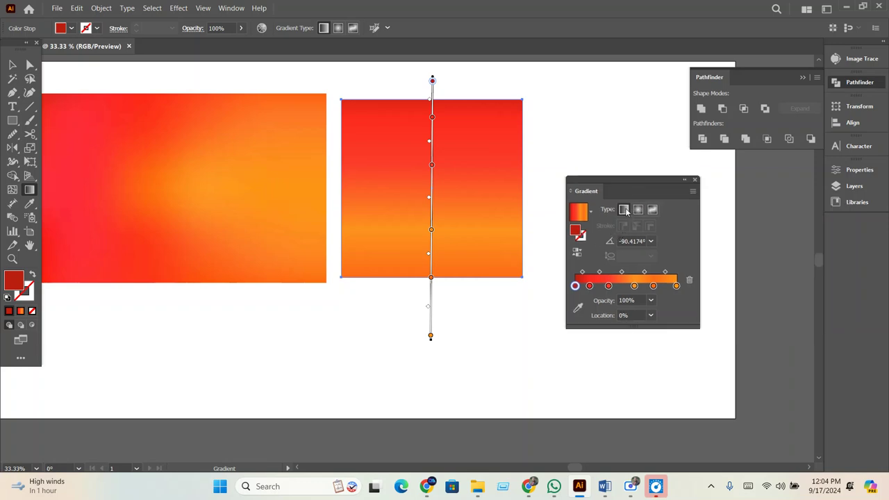
left_click(12, 65)
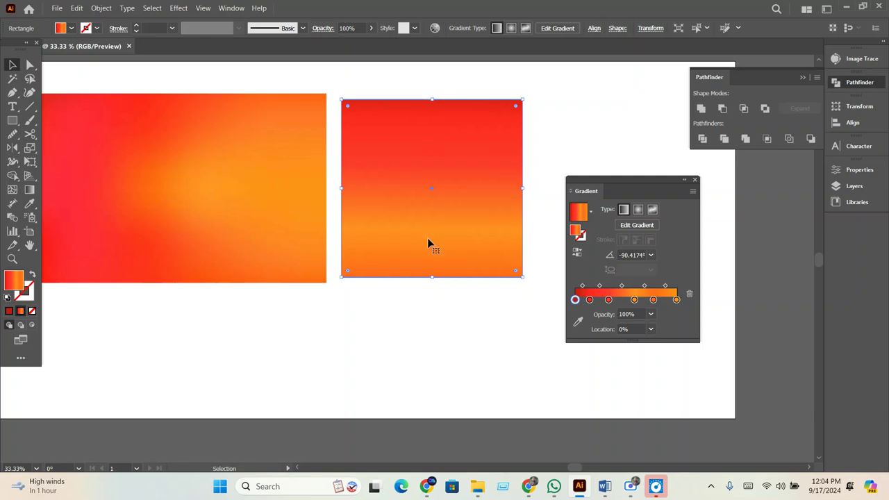
Try a radial gradient angled down-right, with a color stop moved to about 26%.
left_click(639, 210)
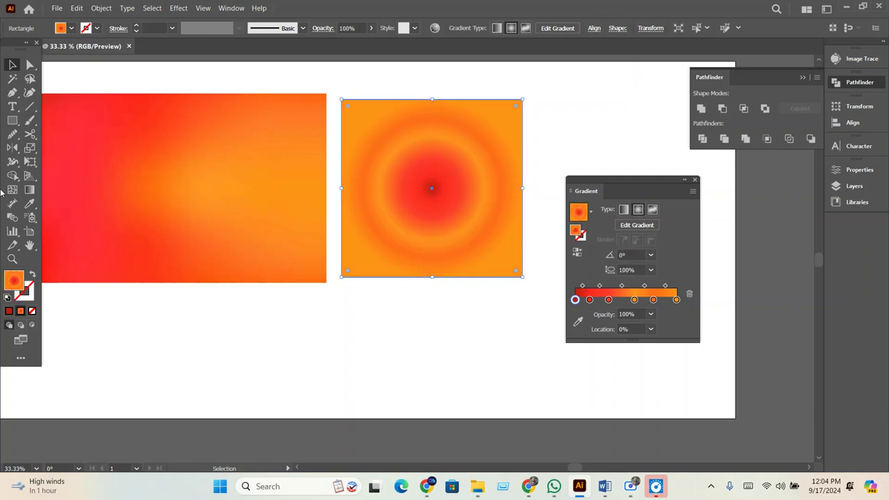
left_click(30, 190)
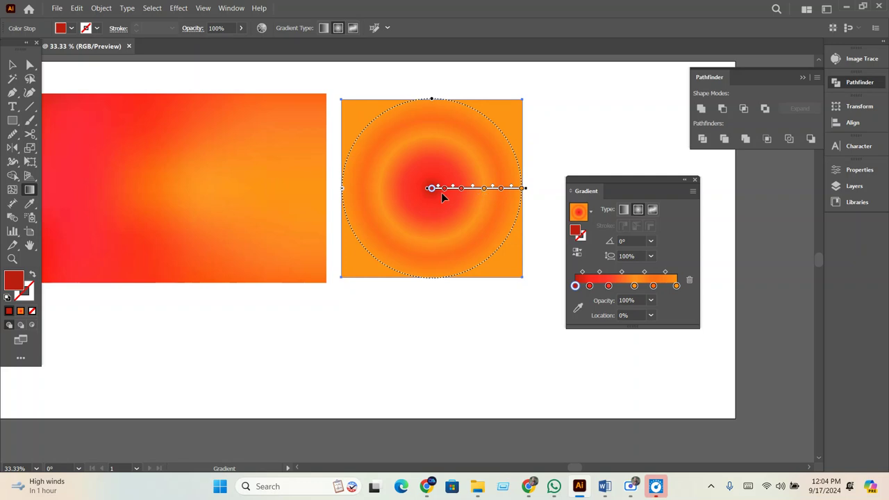
left_click_drag(413, 187, 575, 333)
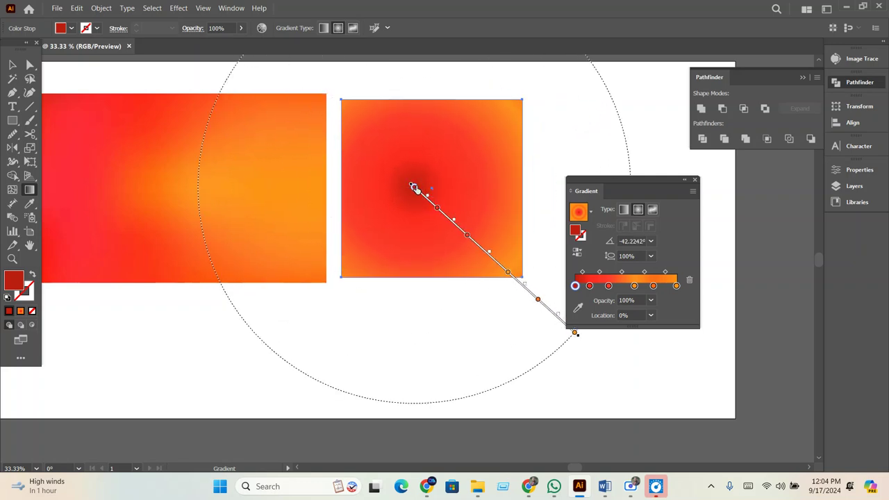
left_click_drag(508, 274, 530, 295)
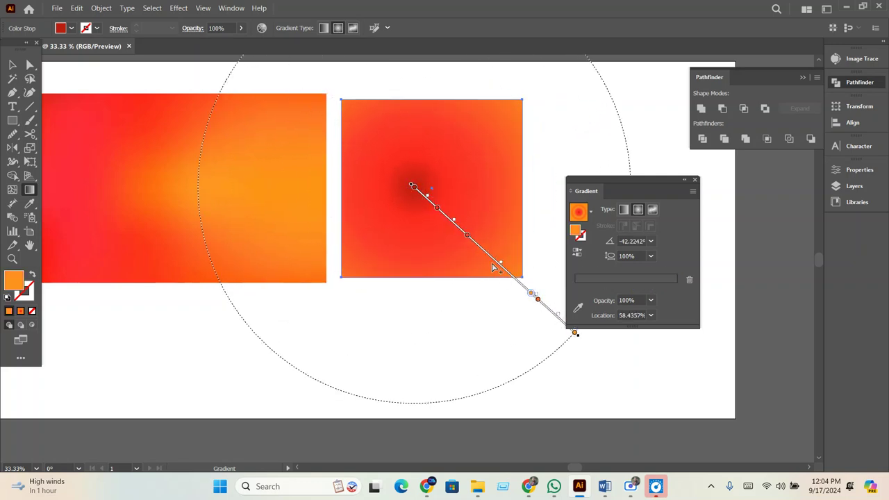
left_click_drag(468, 235, 488, 253)
mouse_move(436, 209)
left_mouse_down()
mouse_move(411, 188)
mouse_move(534, 231)
left_mouse_up()
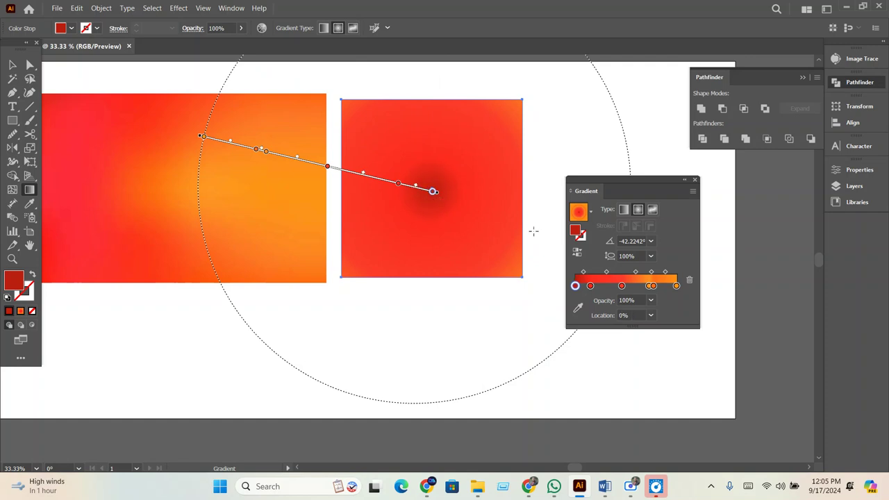
Return to a horizontal linear gradient at about -177.96°, reversed so red sits left.
left_click(624, 209)
left_click_drag(433, 82, 431, 302)
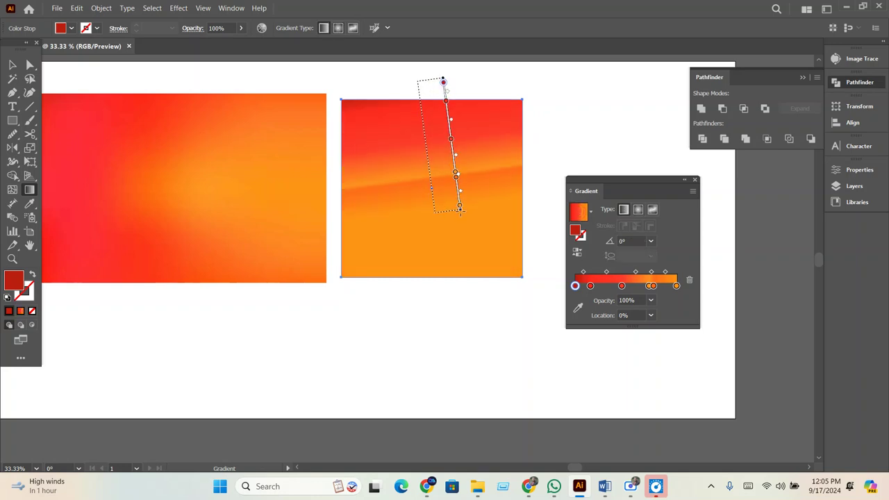
left_click_drag(527, 185, 302, 192)
left_click(576, 252)
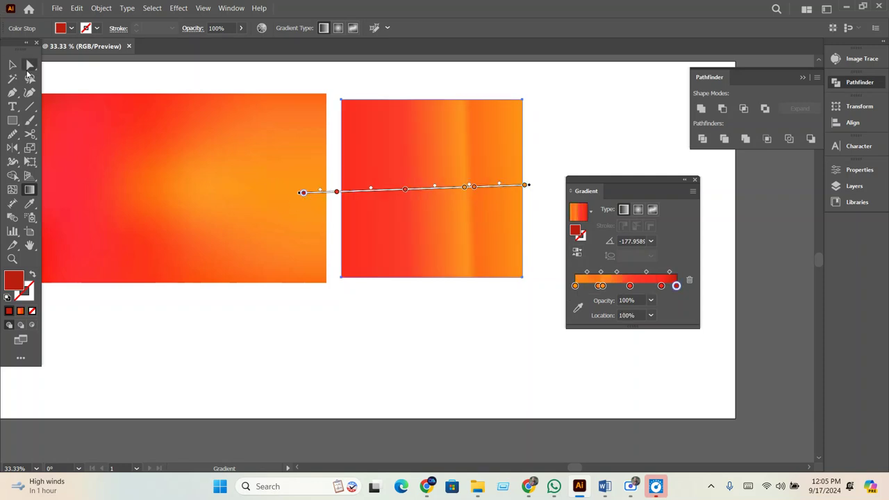
key("v")
scroll(455, 234, "down", 2)
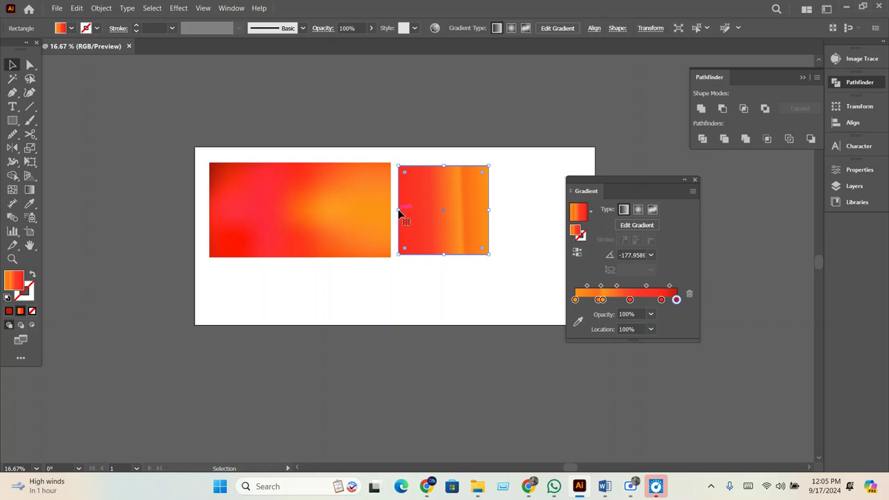
Resize the gradient rectangle's edges to match the reference picture's proportions.
left_click_drag(398, 210, 209, 209)
left_click_drag(490, 210, 391, 210)
scroll(305, 165, "up", 2)
left_click_drag(304, 161, 303, 154)
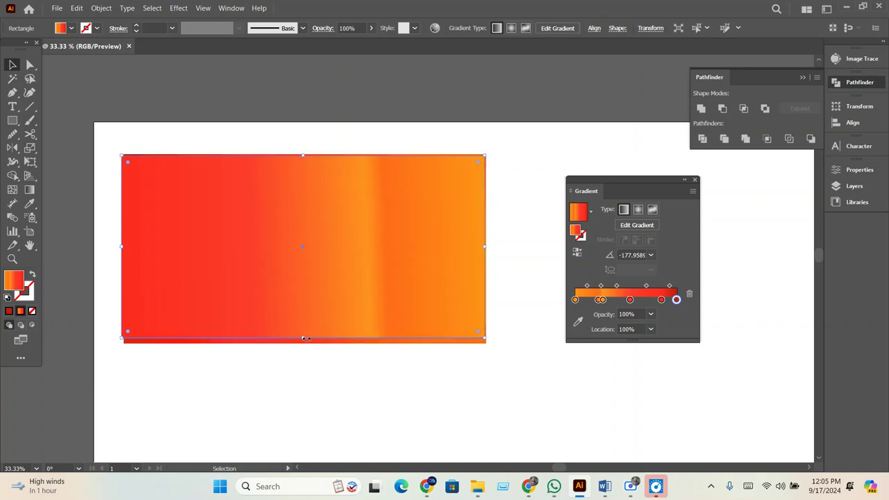
left_click_drag(305, 338, 303, 342)
left_click_drag(303, 161, 305, 157)
key("ctrl+minus")
key("ctrl+minus")
Duplicate the gradient rectangle, undo misplaced moves, and place it beside the reference.
mouse_move(344, 222)
left_mouse_down()
mouse_move(491, 227)
mouse_move(480, 225)
mouse_move(496, 242)
left_mouse_up()
key("ctrl+plus")
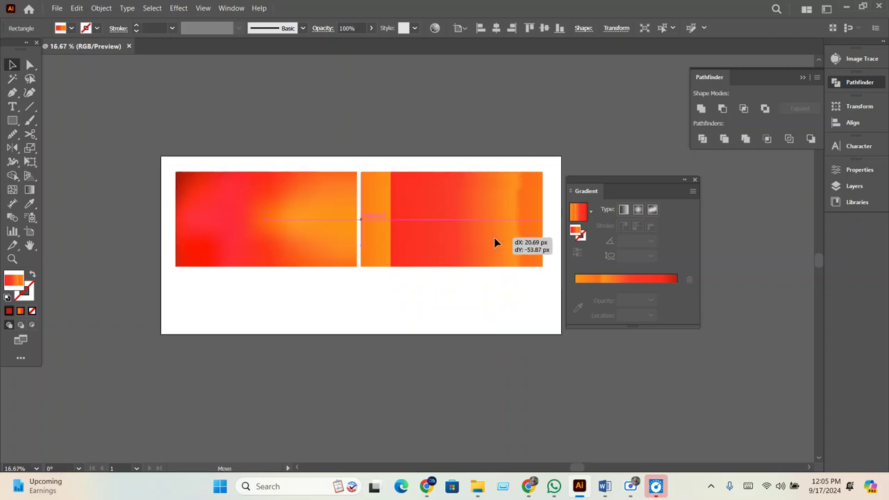
left_click(30, 192)
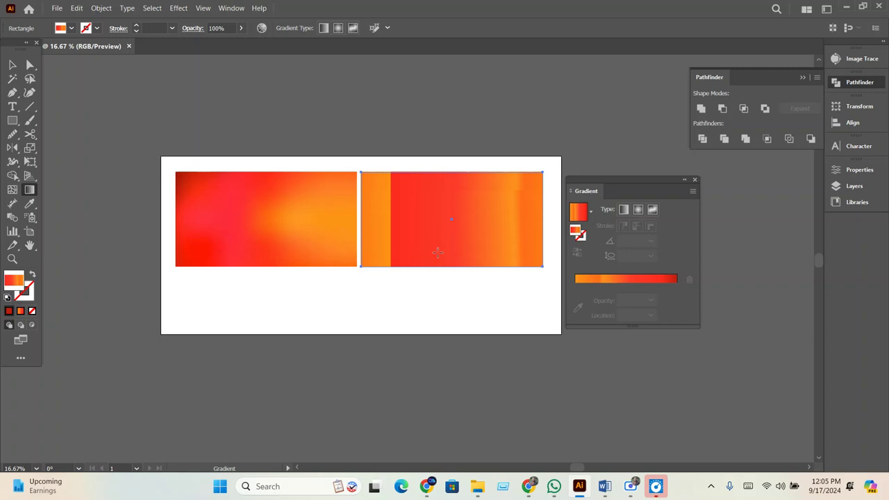
left_click(12, 65)
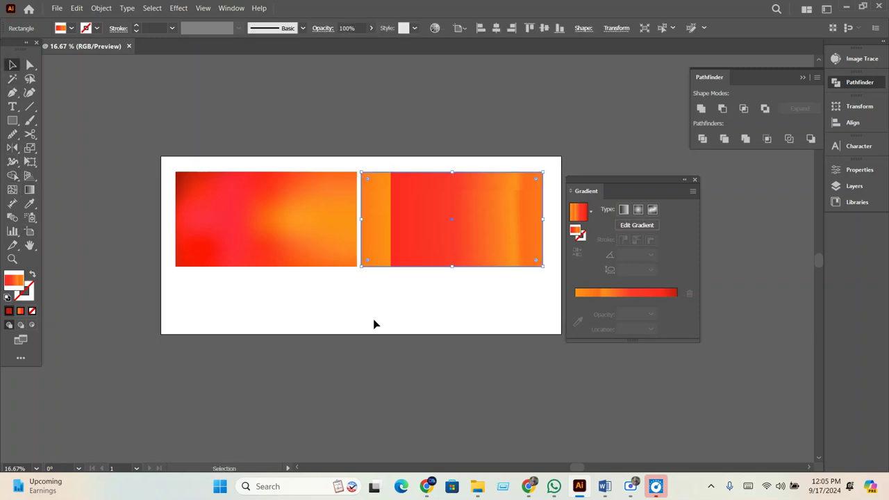
left_click_drag(439, 259, 416, 322)
key("ctrl+z")
key("ctrl+z")
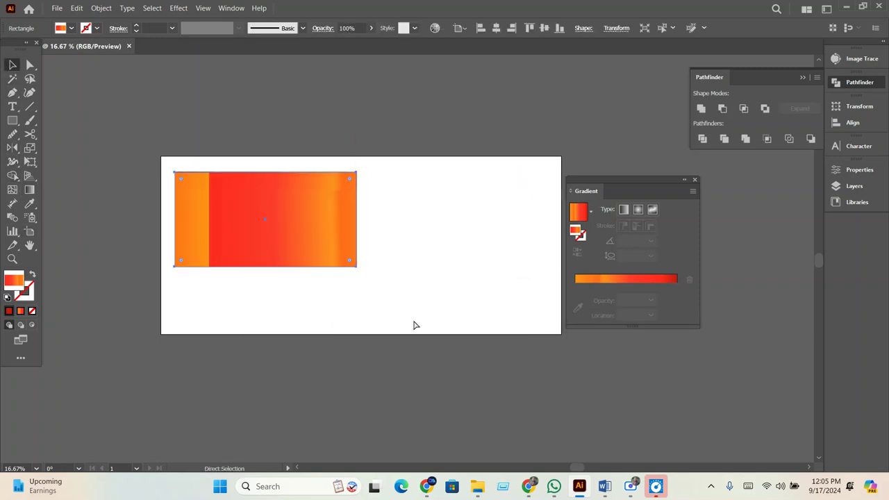
key("ctrl+z")
left_click_drag(294, 250, 474, 237)
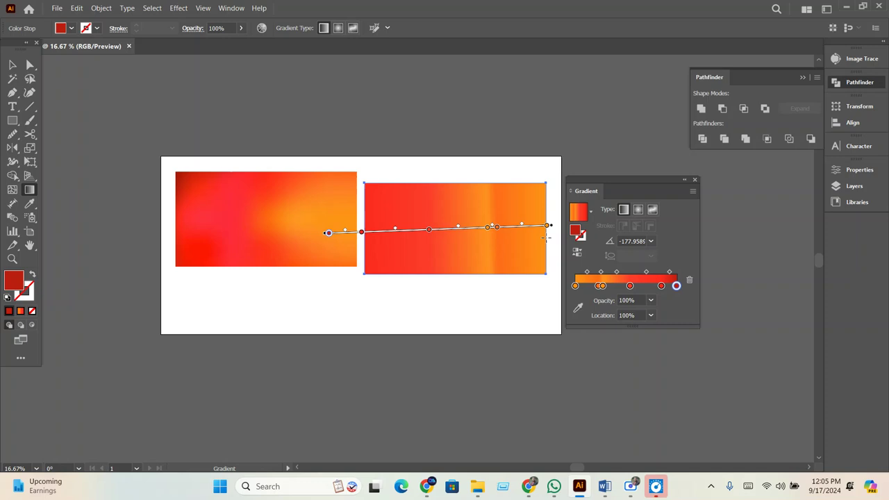
Redraw the gradient at about -177.66° and move an orange stop to about 16.7%.
left_click_drag(552, 236, 272, 239)
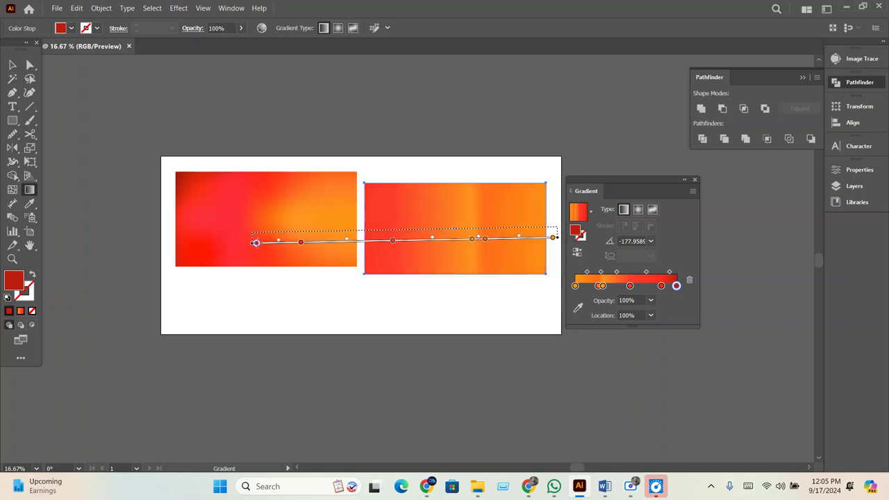
mouse_move(272, 239)
left_mouse_down()
mouse_move(369, 239)
mouse_move(331, 232)
left_mouse_up()
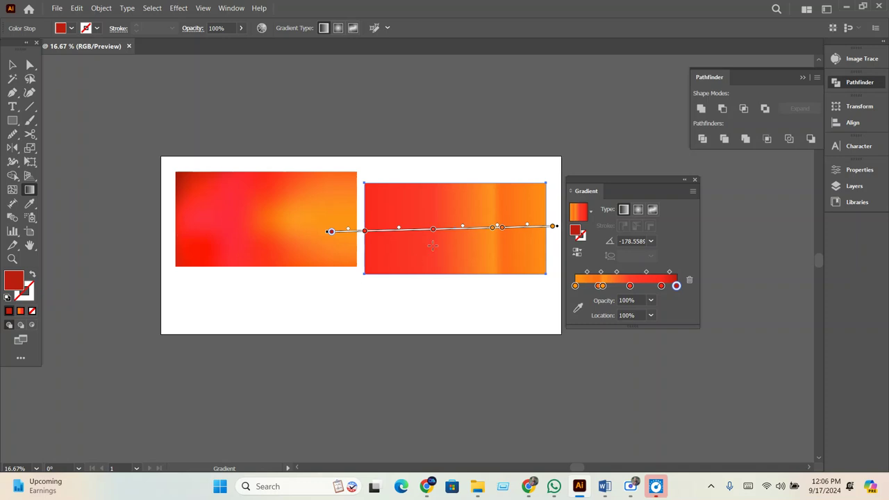
left_click_drag(433, 230, 418, 231)
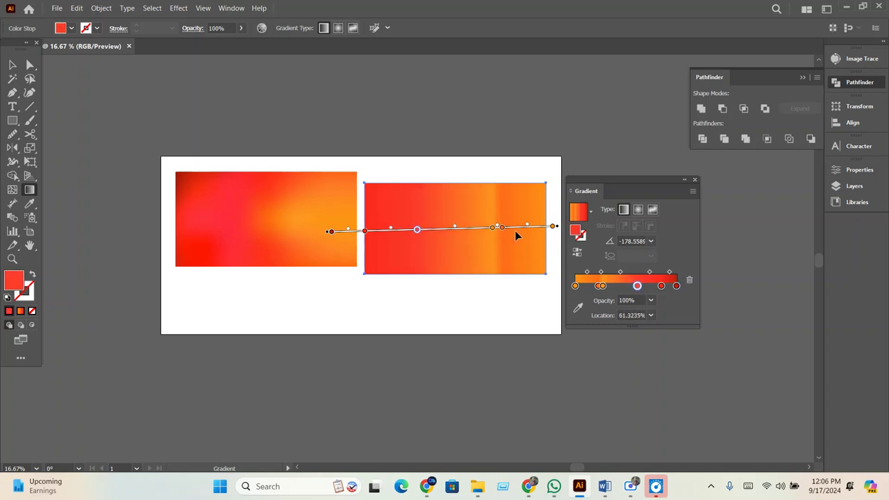
mouse_move(502, 231)
left_mouse_down()
mouse_move(515, 227)
mouse_move(269, 245)
mouse_move(269, 236)
left_mouse_up()
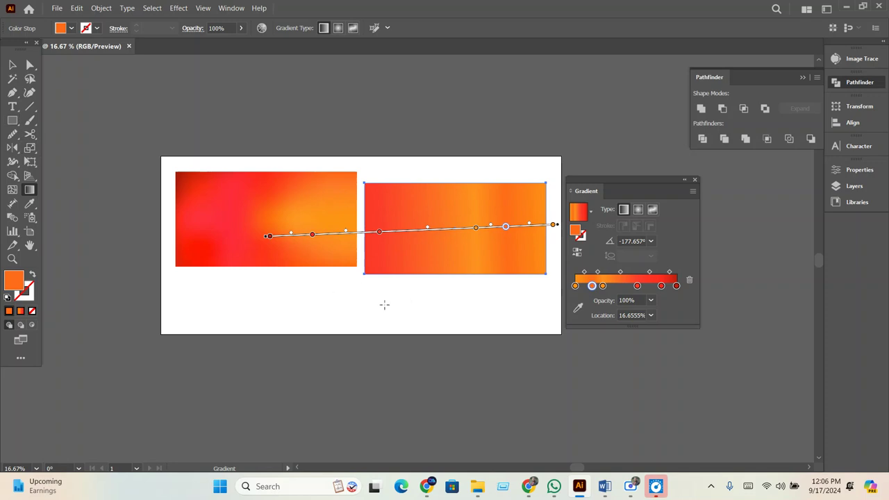
left_click(13, 64)
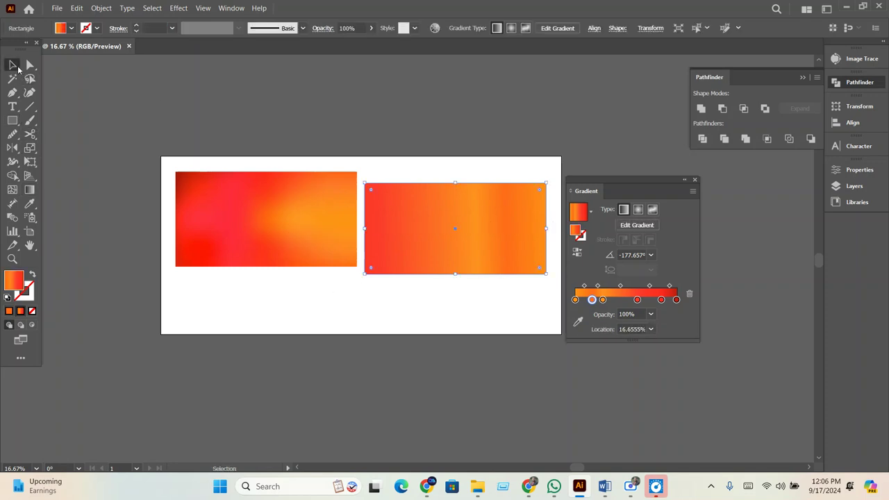
left_click(371, 320)
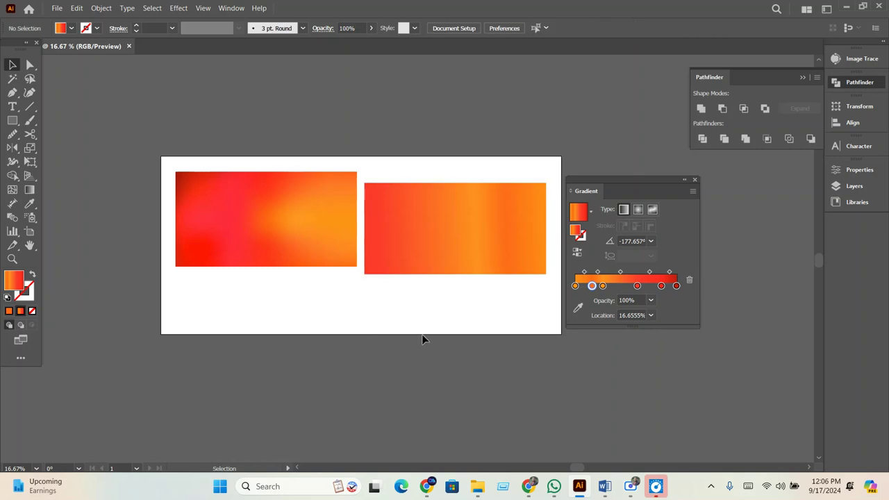
Delete both rectangles from the artboard, then bring the Google Chrome window forward.
key("ctrl+a")
key("Delete")
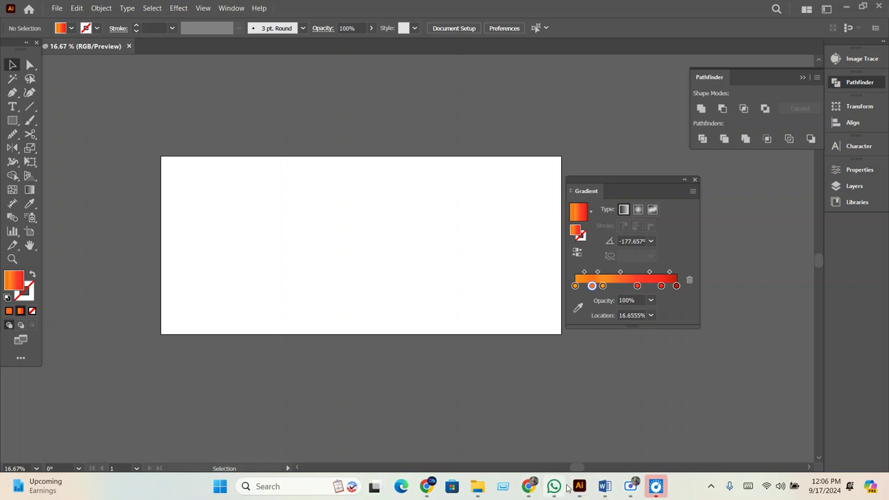
left_click(429, 486)
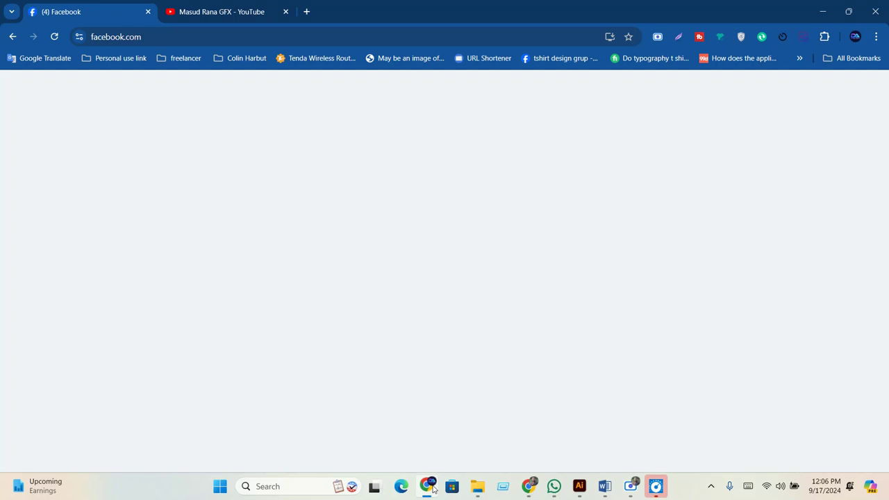
left_click(540, 491)
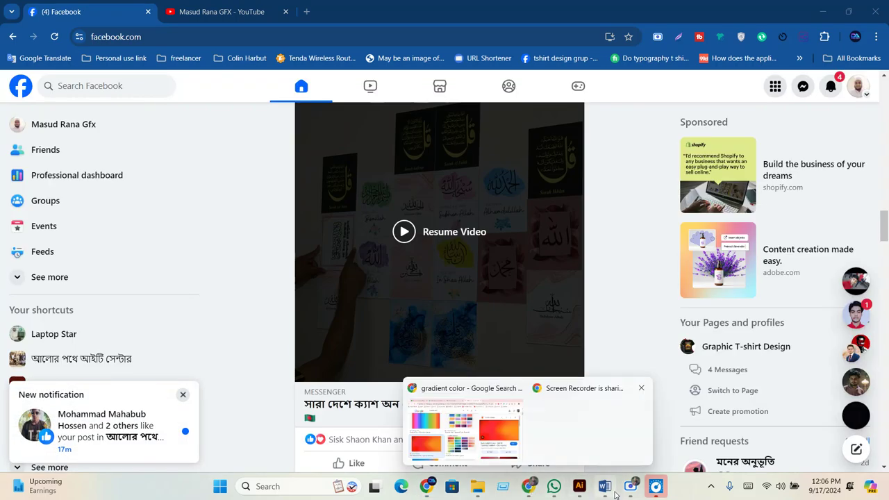